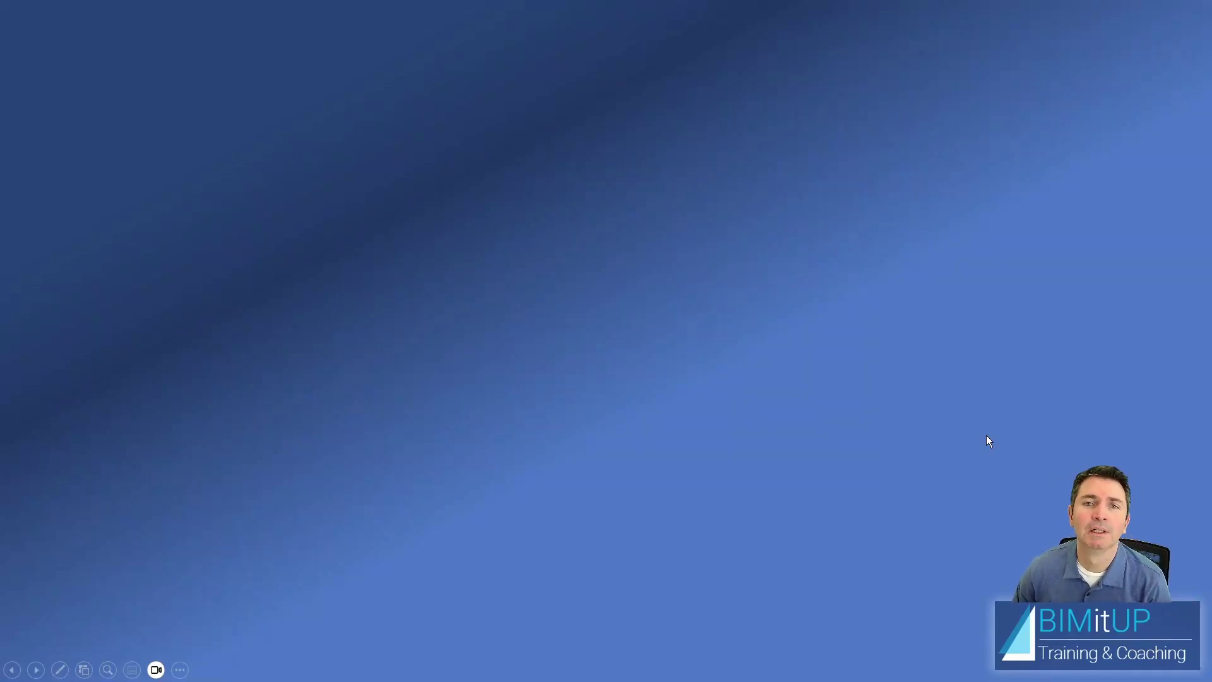
- Advance the intro slideshow on scheduling pipe slopes to the title slide
click(986, 436)
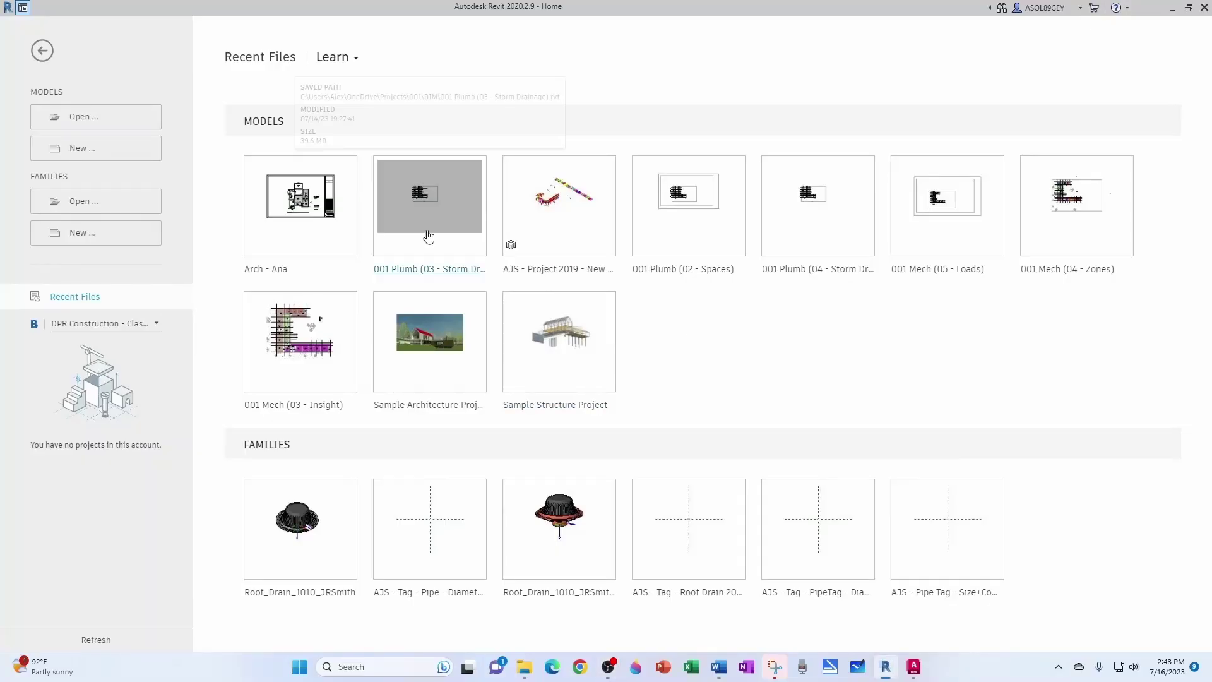
- Open the 001 Plumb (03 - Storm Drainage) model and add Outside Diameter and Top Elevation fields
click(423, 226)
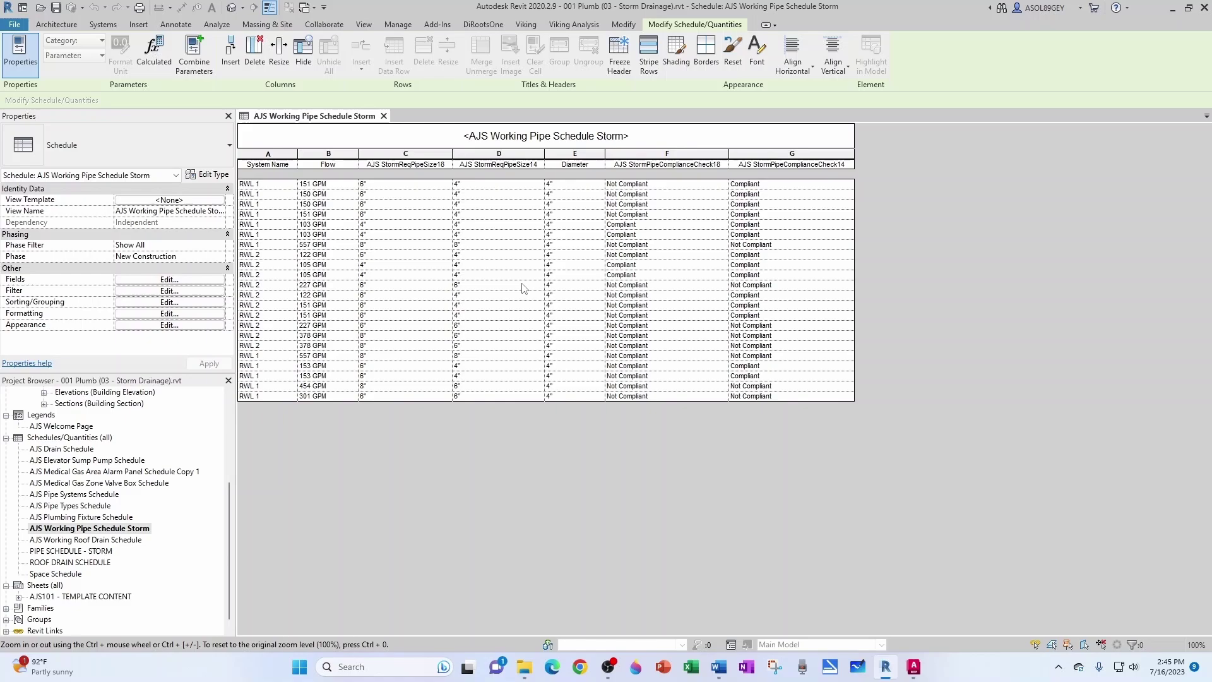
click(144, 281)
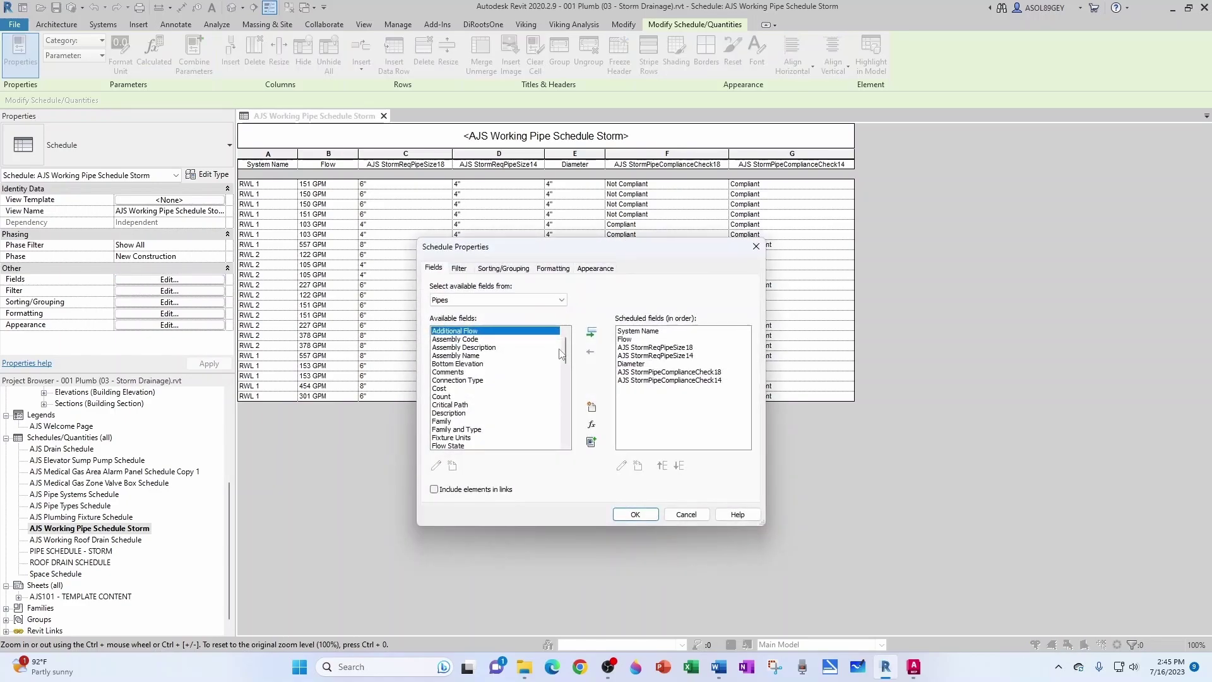
scroll(558, 406, down, 6)
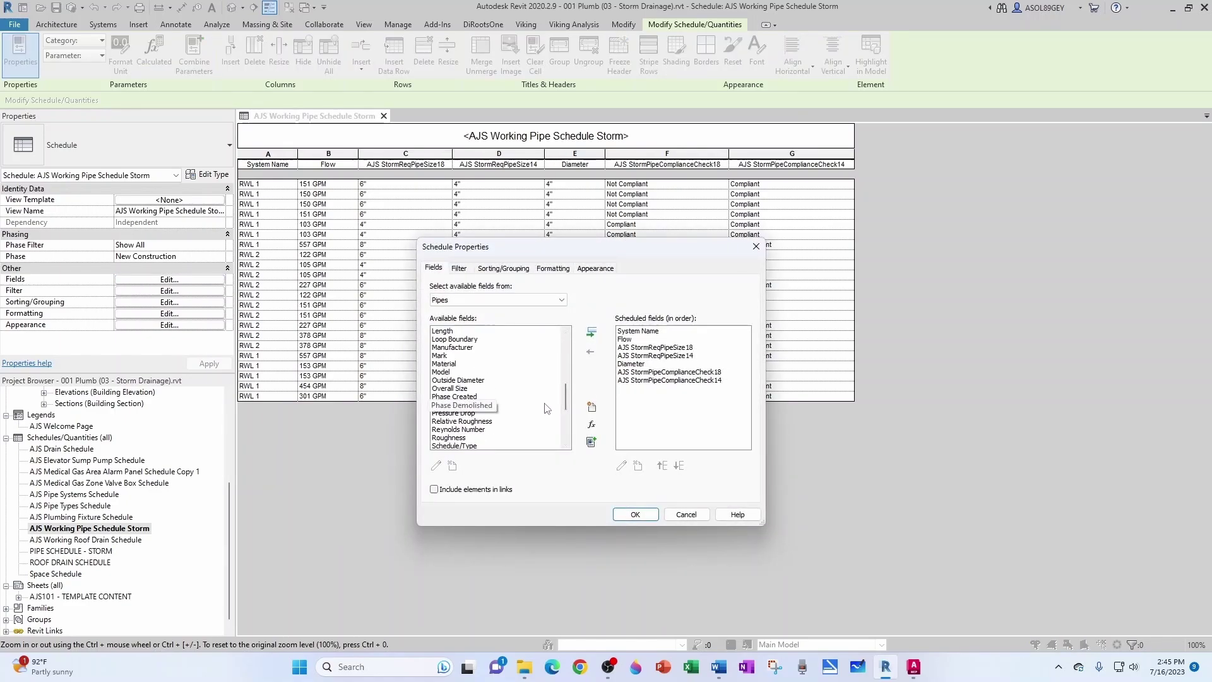
click(457, 380)
click(591, 332)
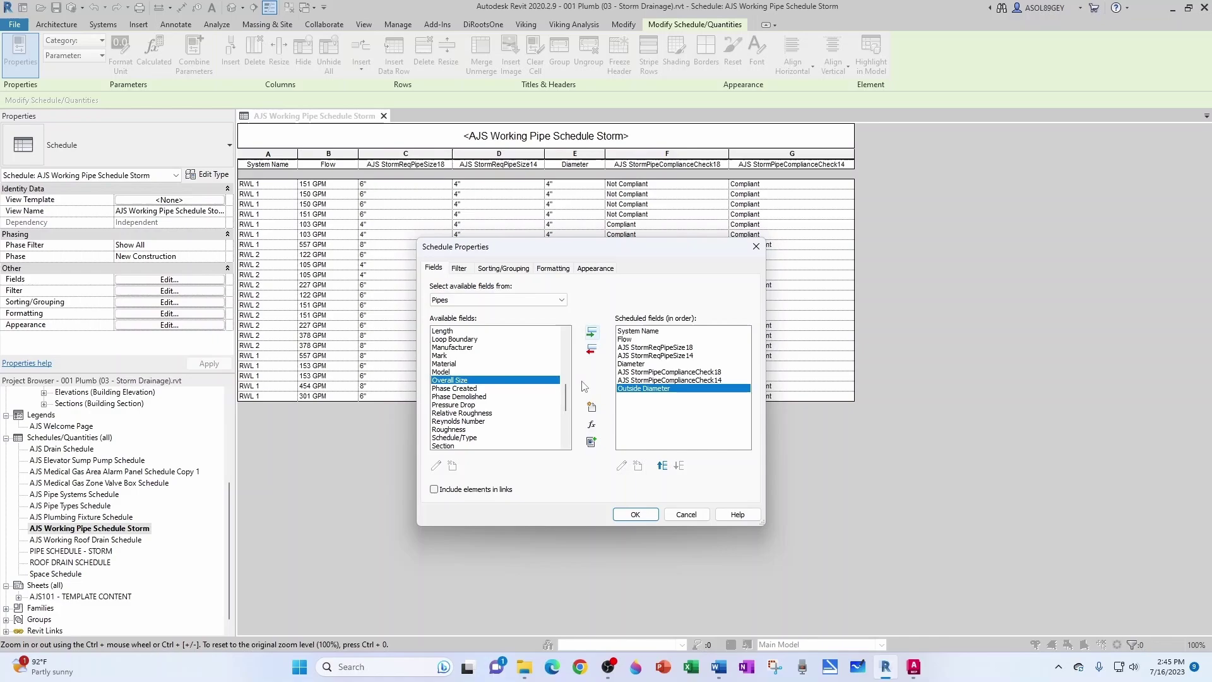
drag(566, 405, 571, 358)
click(452, 421)
click(592, 333)
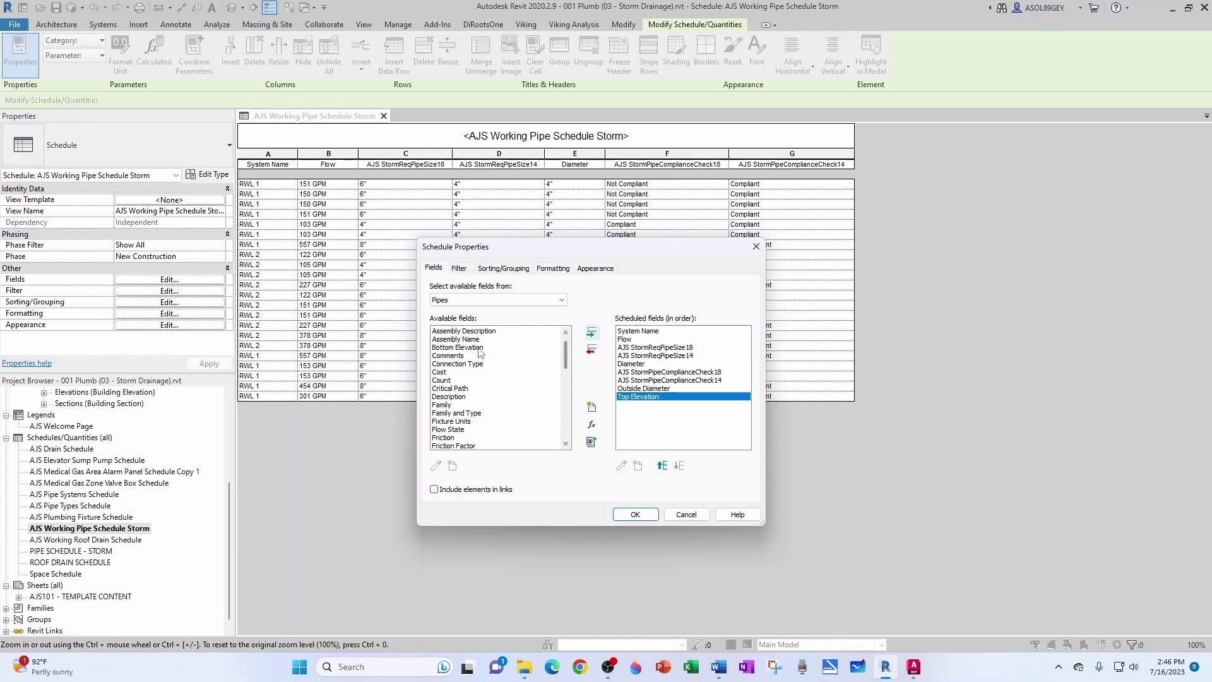
- Add the Bottom Elevation and Length fields and apply the new columns
click(479, 348)
click(591, 333)
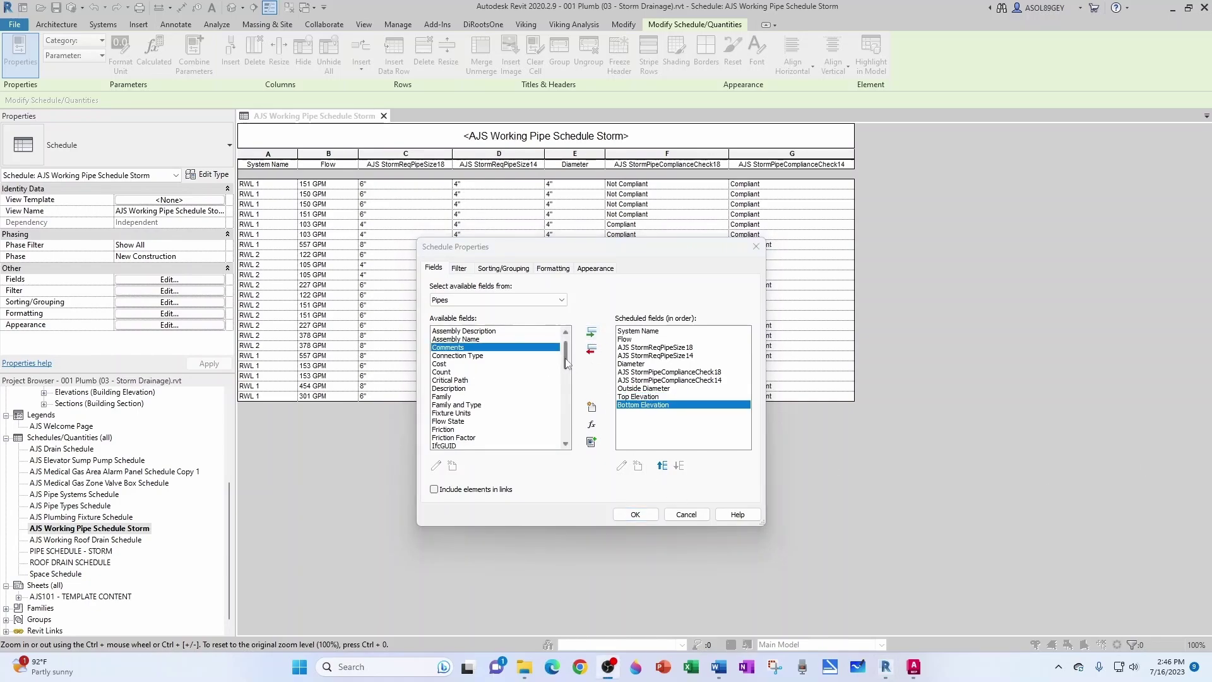
drag(565, 357, 565, 398)
click(480, 364)
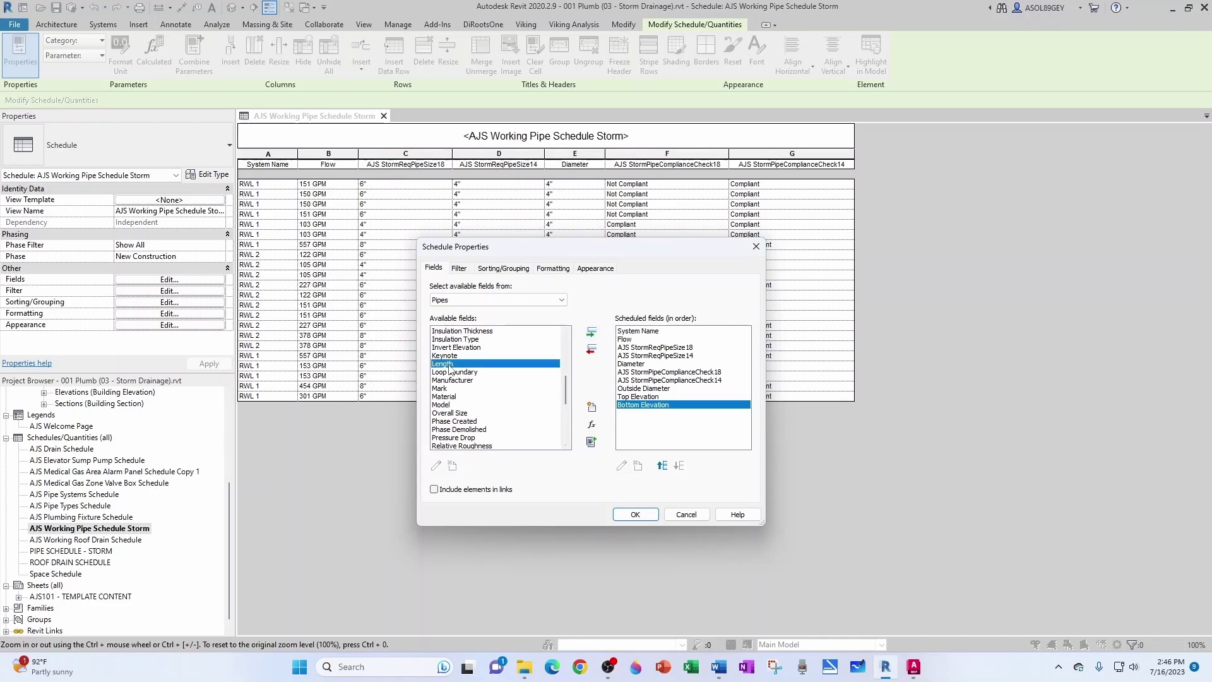
click(592, 333)
click(634, 513)
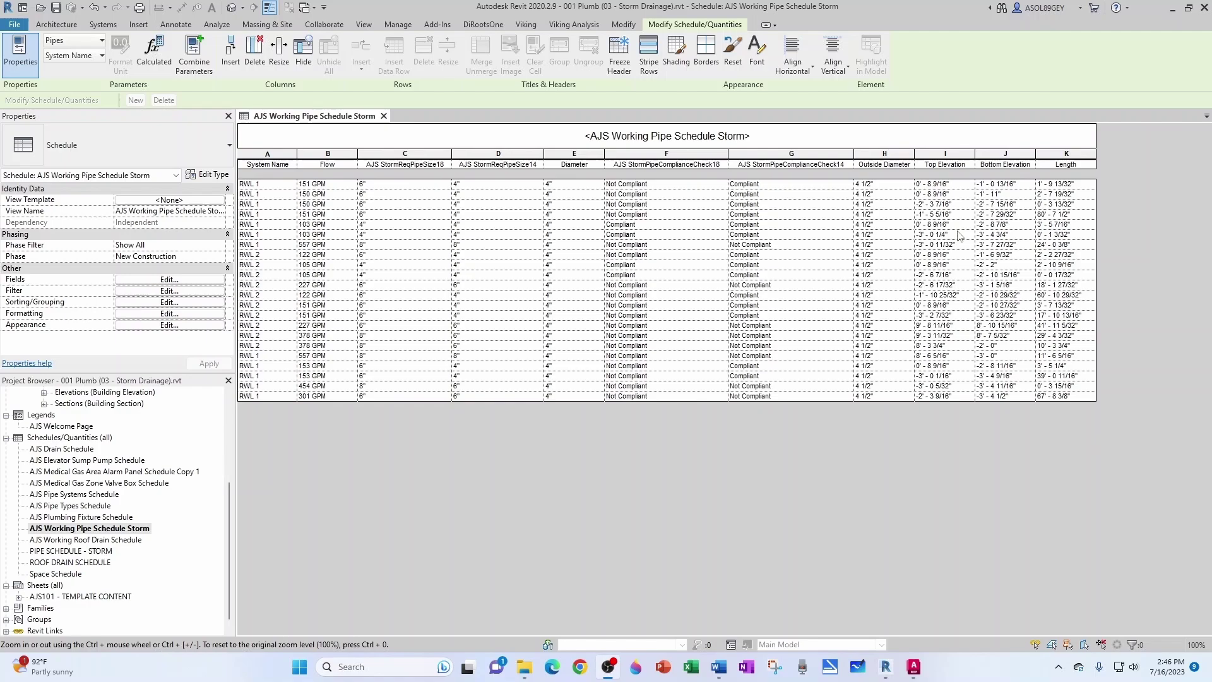
- Format Diameter as decimal inches, 2 decimal places, with the inch symbol
click(140, 314)
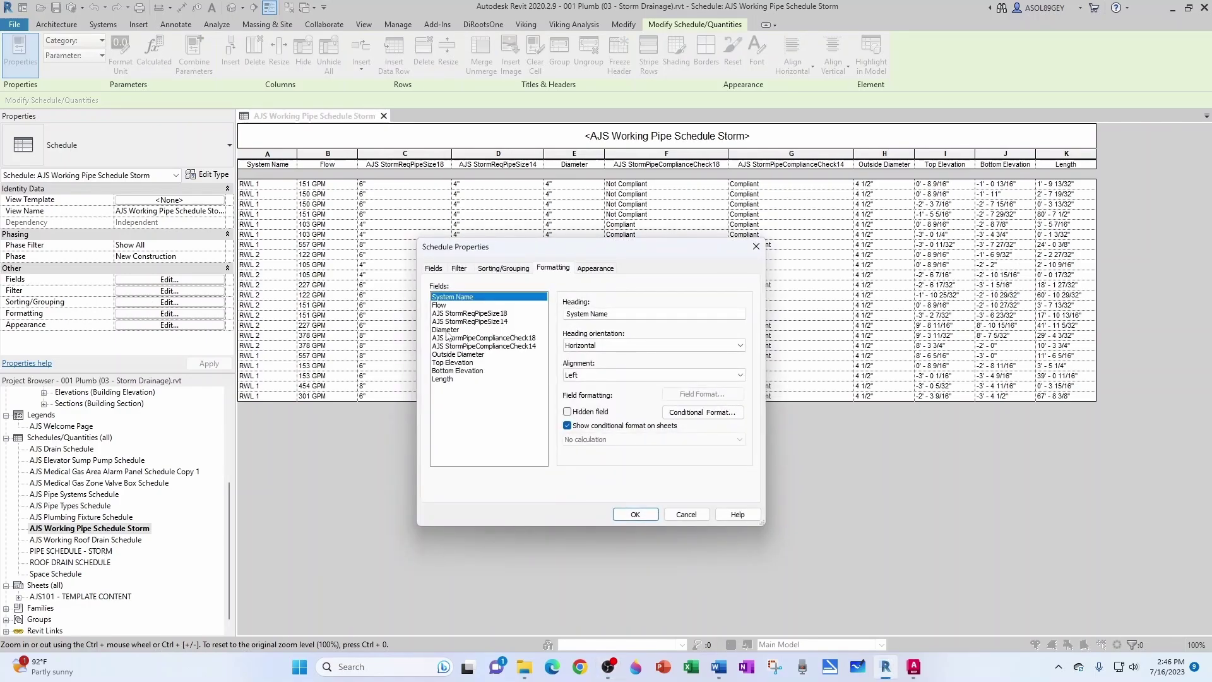
click(446, 330)
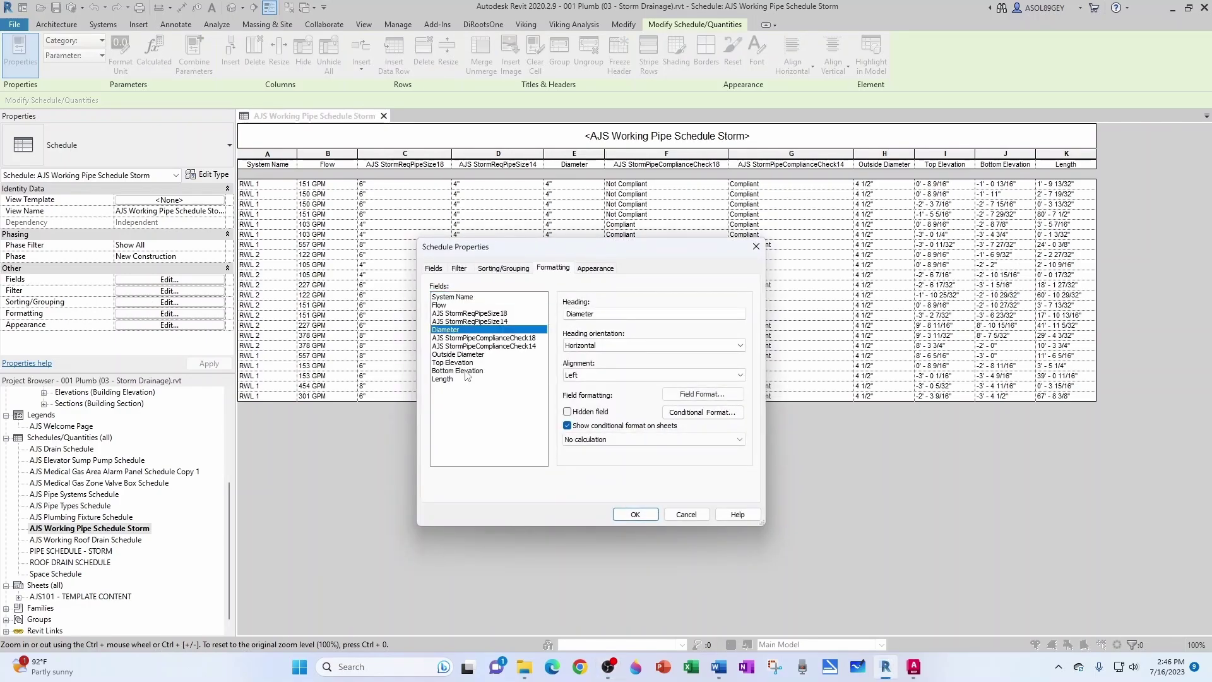
click(699, 397)
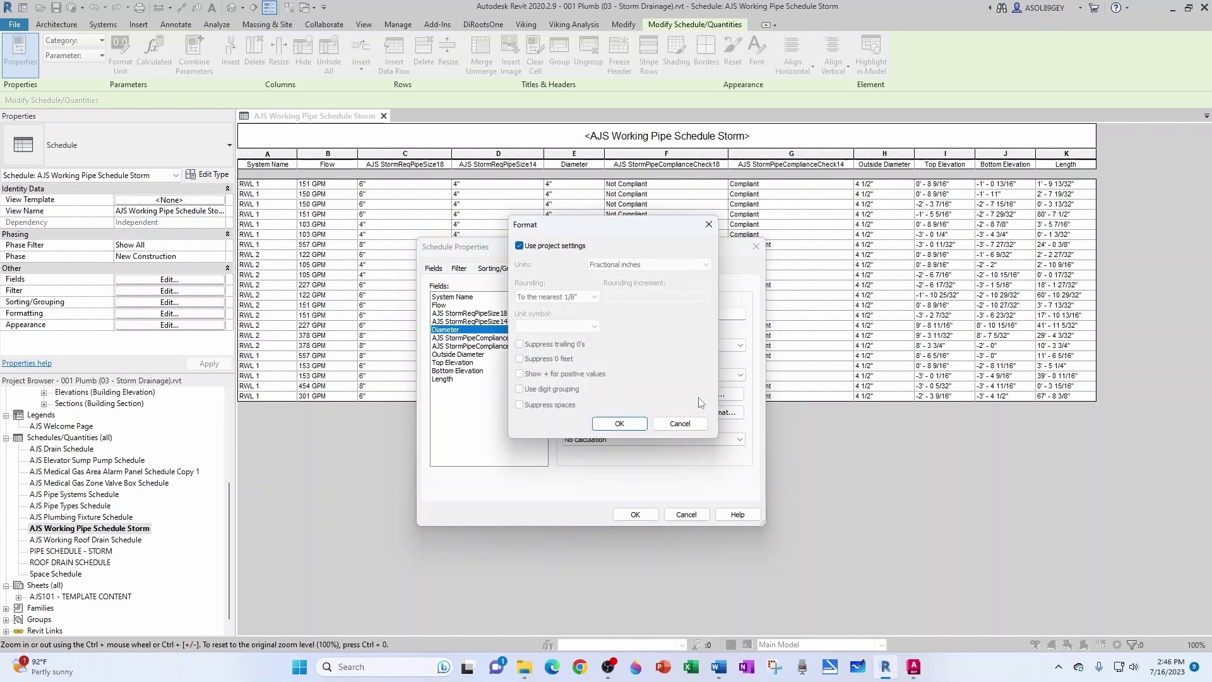
click(519, 245)
click(668, 266)
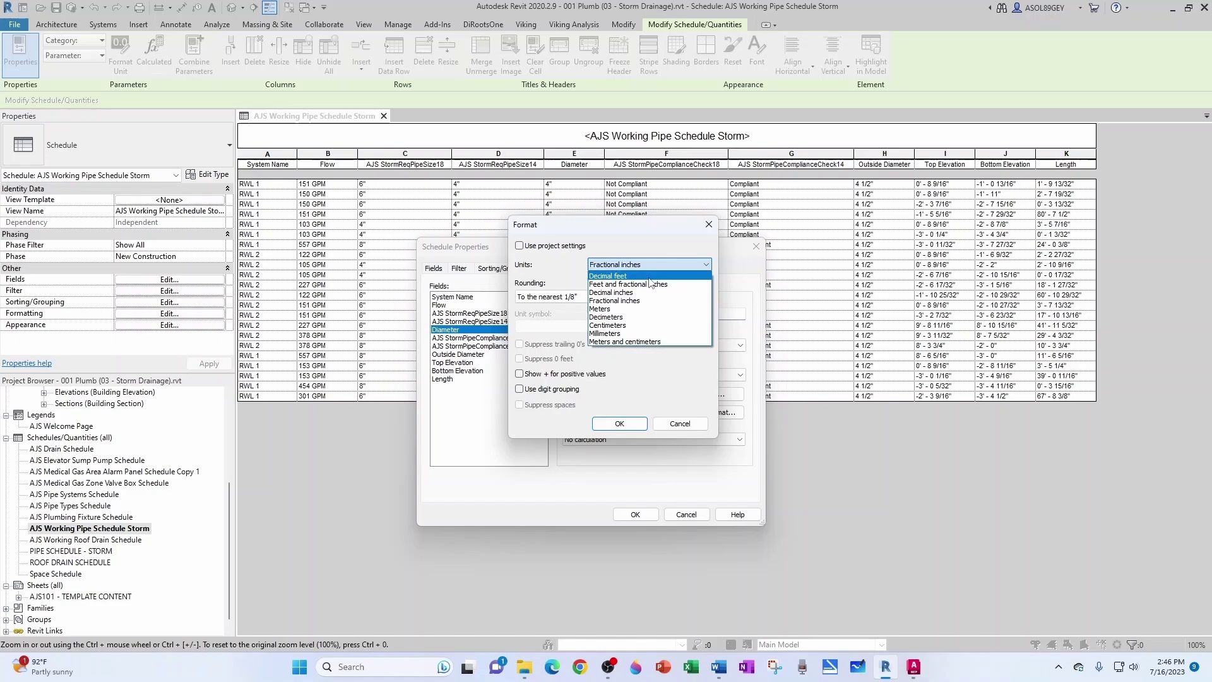
click(637, 294)
click(568, 296)
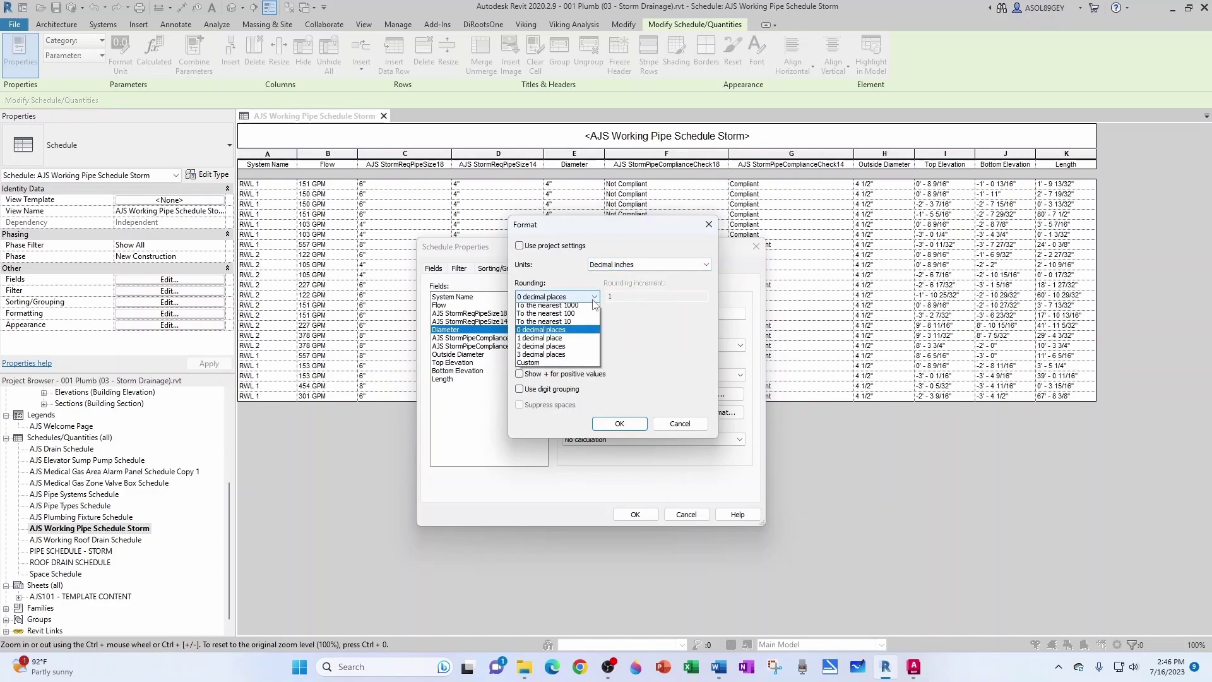
click(560, 351)
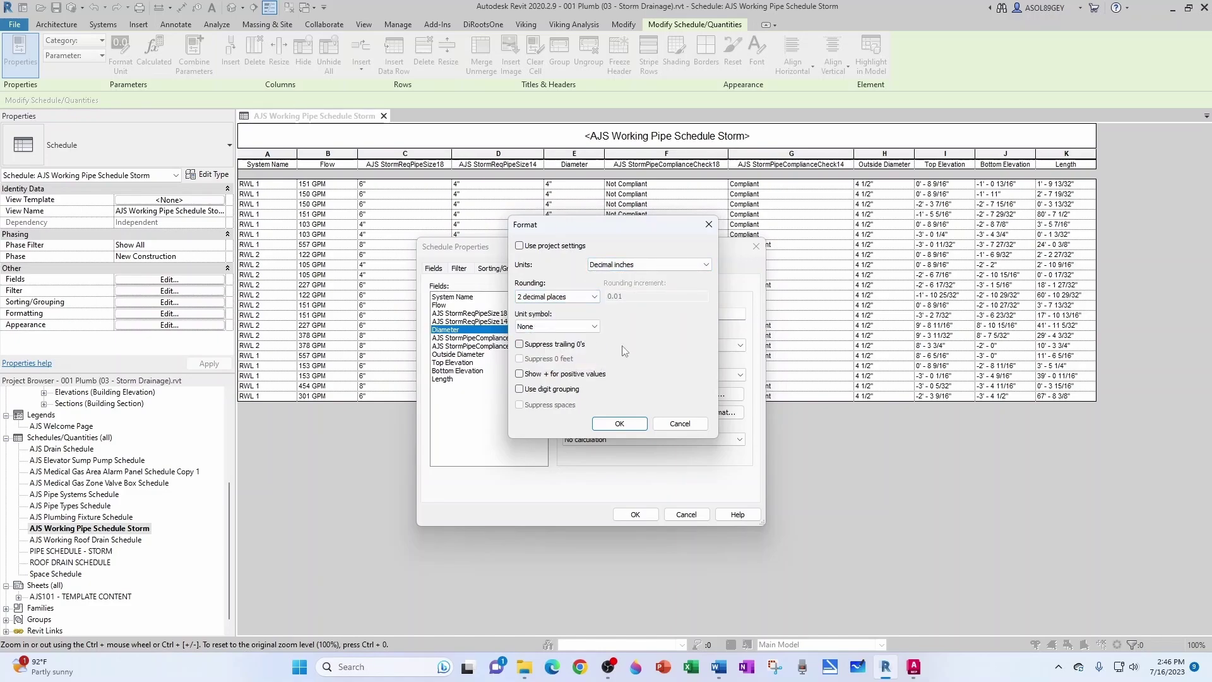
click(556, 326)
click(548, 346)
click(620, 424)
- Format Top Elevation as decimal feet, 2 decimal places, with the foot symbol
click(458, 363)
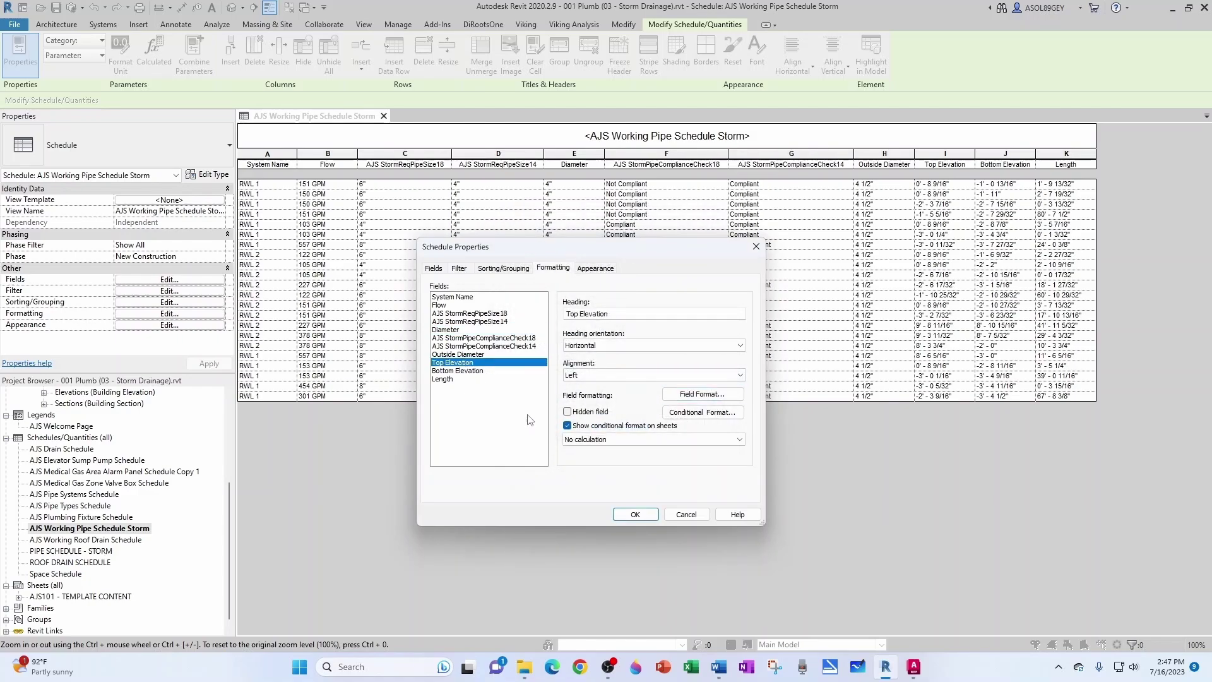
click(692, 394)
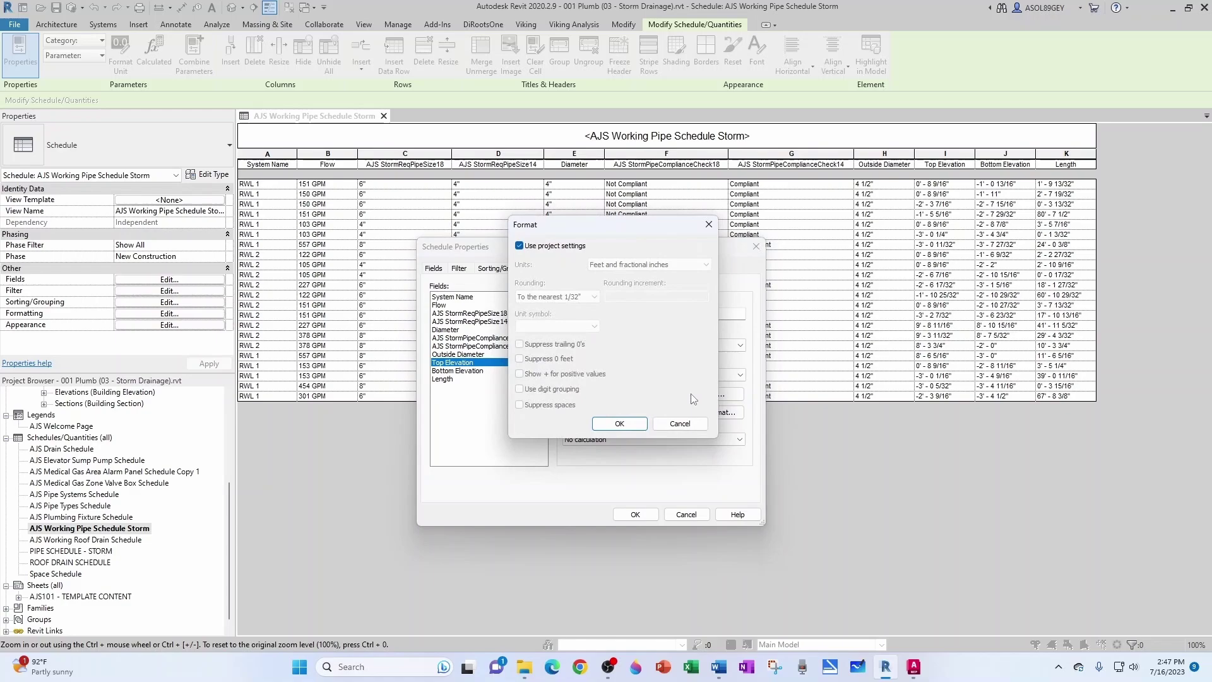
click(518, 245)
click(649, 265)
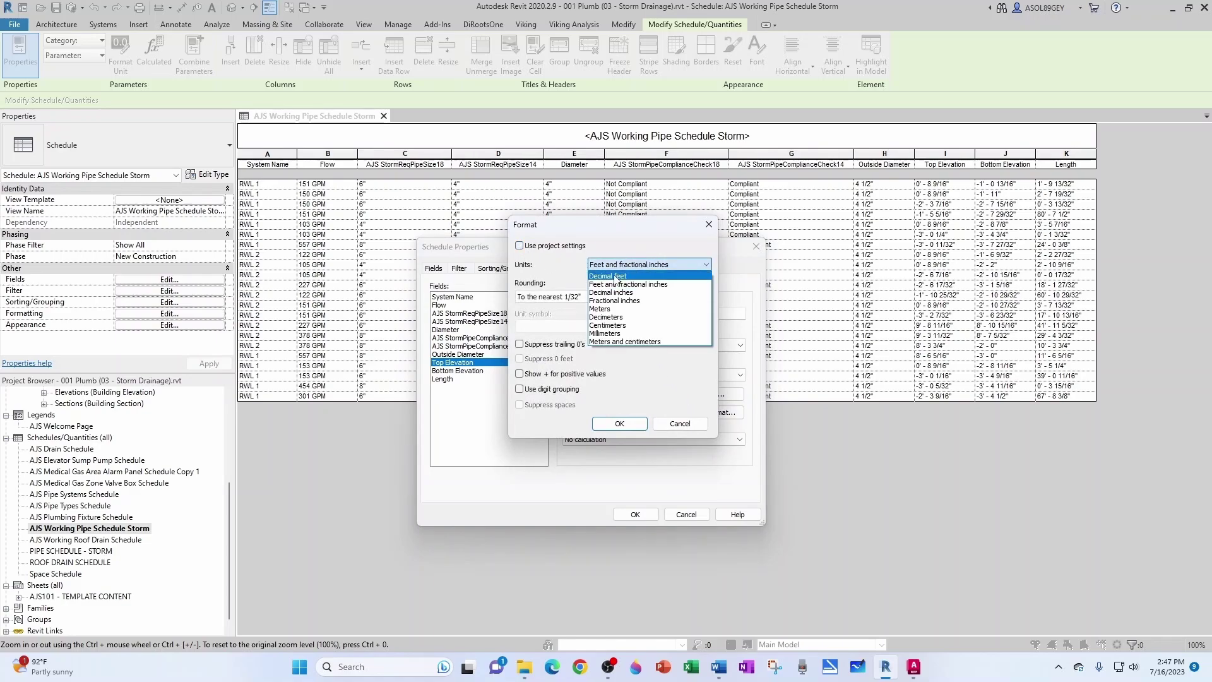
click(625, 276)
click(591, 298)
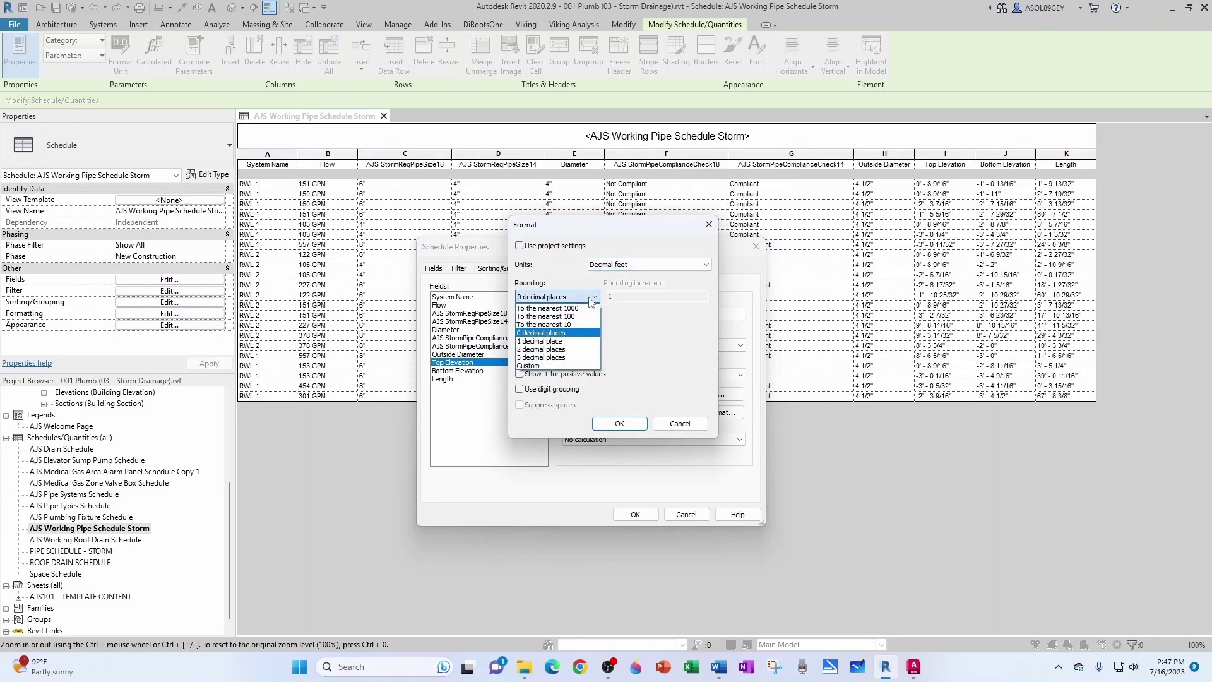
click(541, 349)
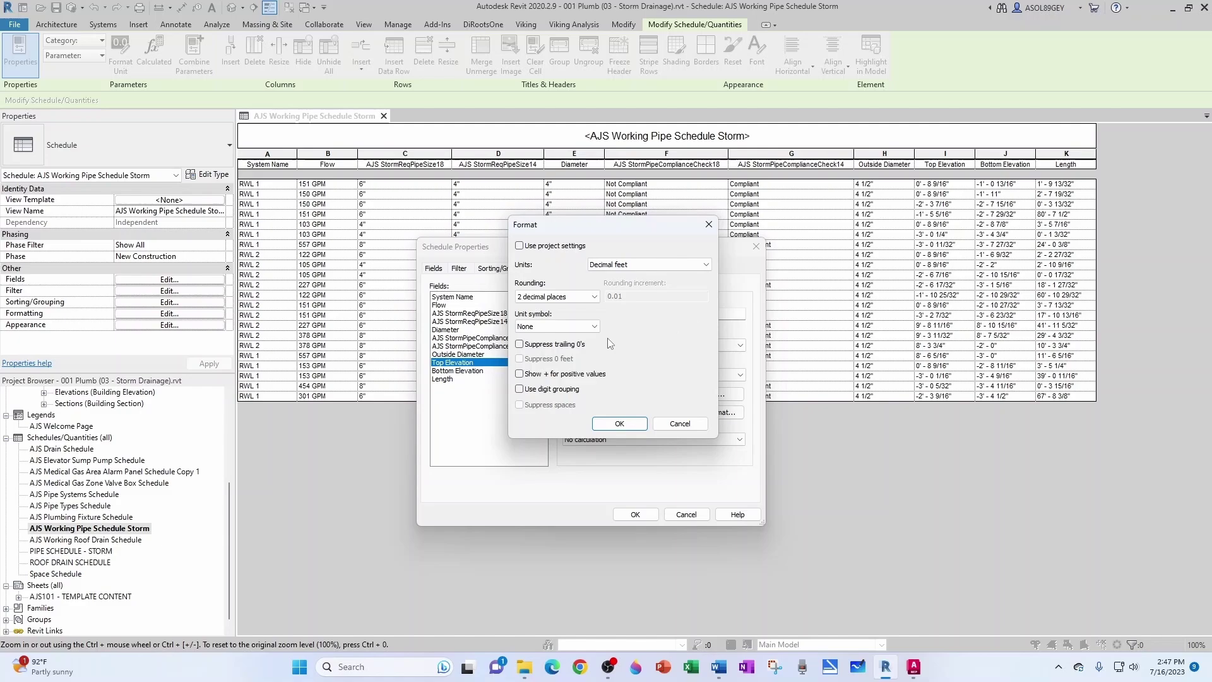
click(556, 326)
click(548, 348)
click(617, 423)
- Format Bottom Elevation as decimal feet, 2 decimal places, with the foot symbol
click(469, 372)
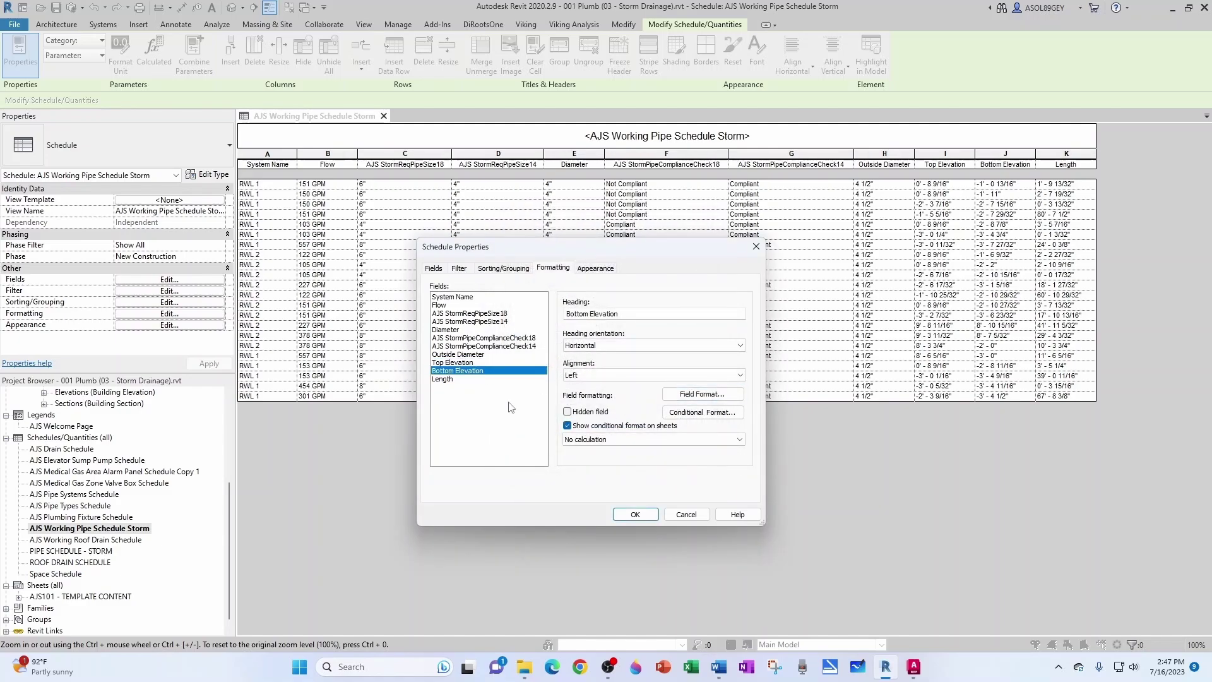
click(691, 393)
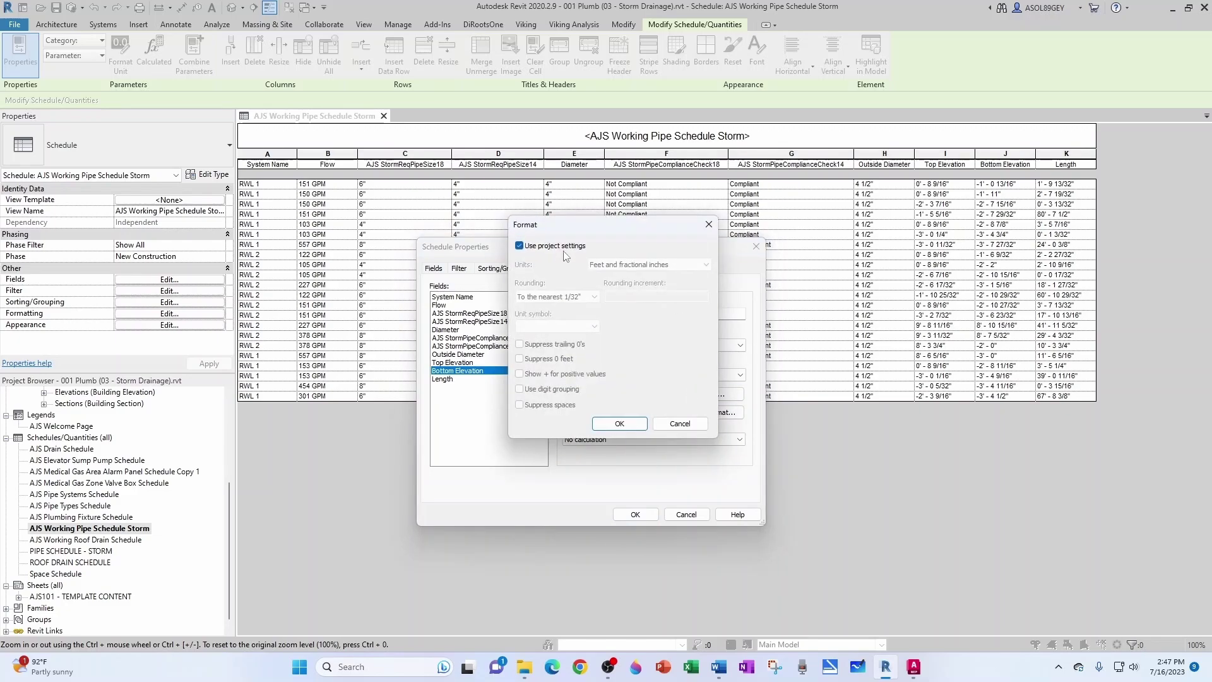
click(519, 246)
click(650, 264)
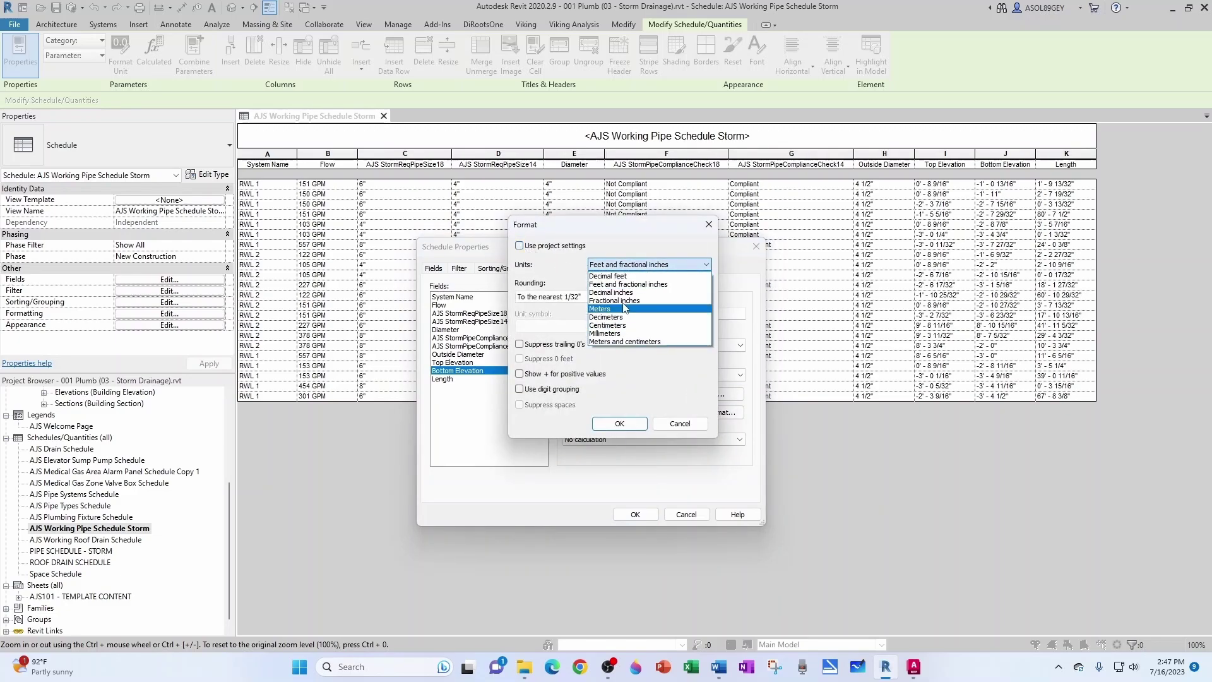
click(628, 277)
click(578, 300)
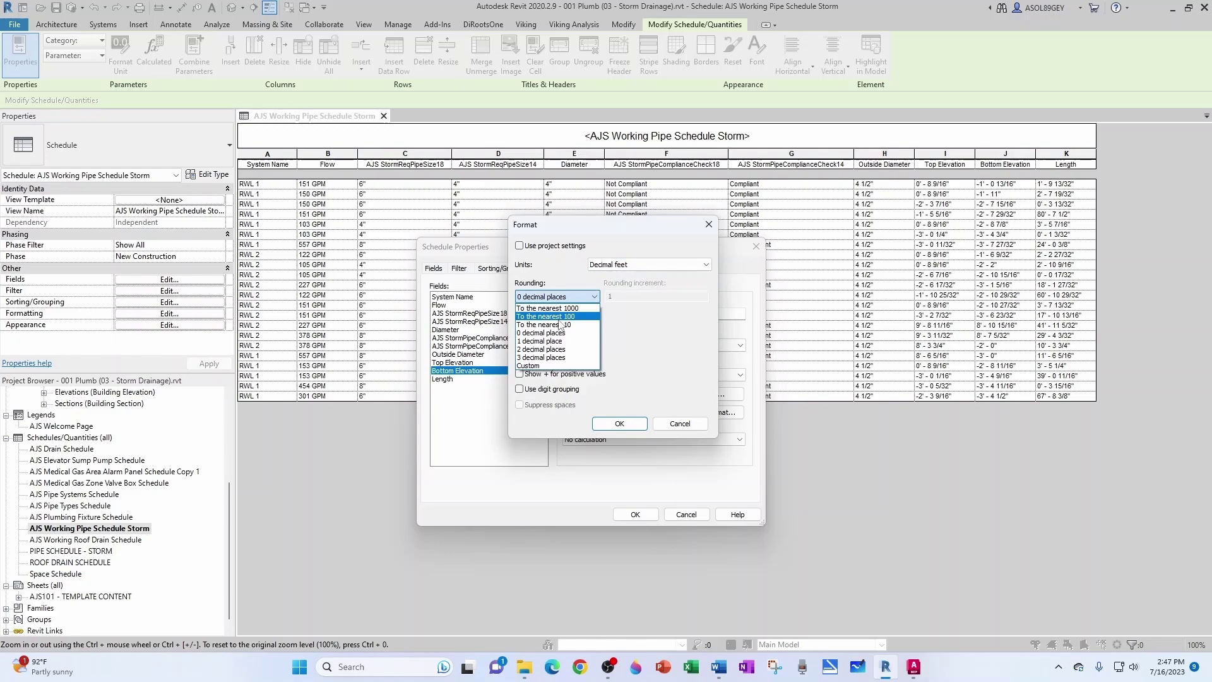
click(568, 324)
click(590, 327)
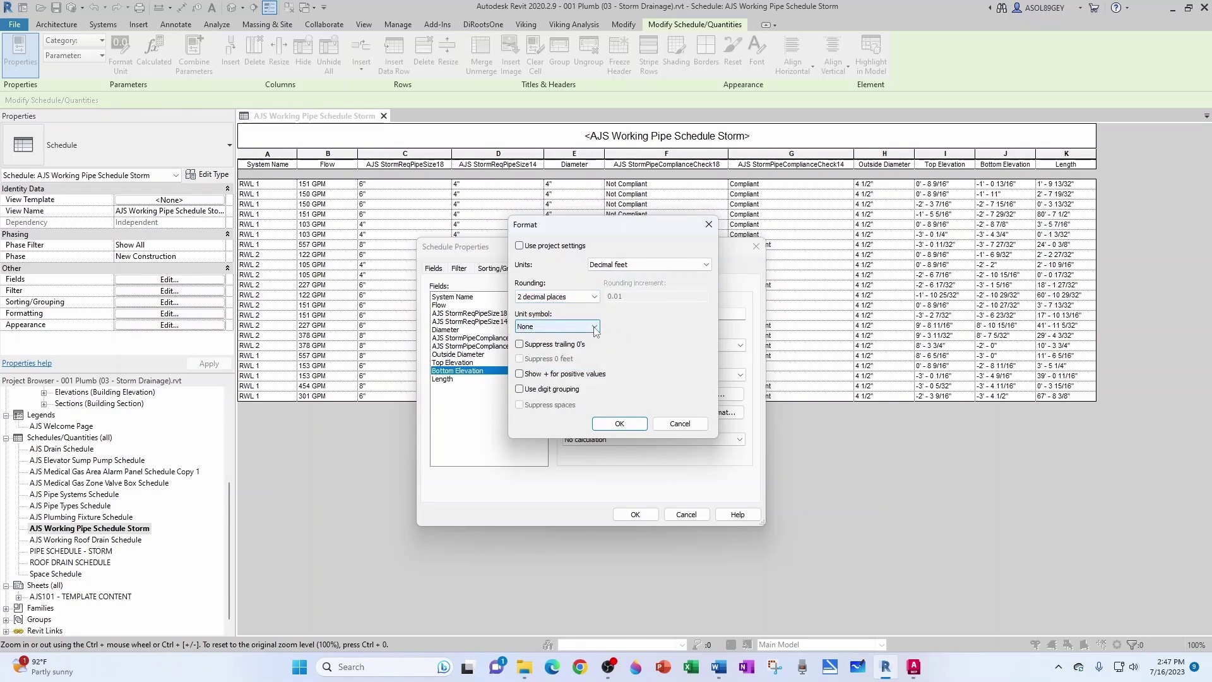
click(551, 346)
click(607, 424)
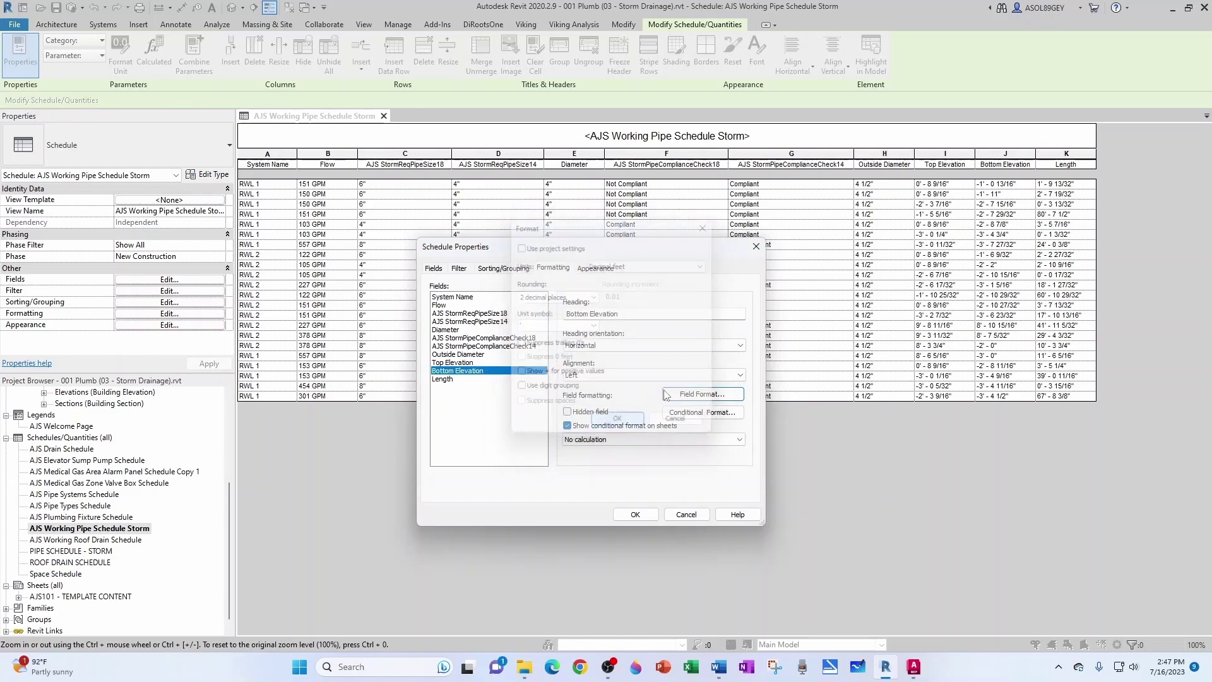
- Format Length as decimal feet, 2 decimal places, with the foot symbol, and close Schedule Properties
click(438, 379)
click(702, 393)
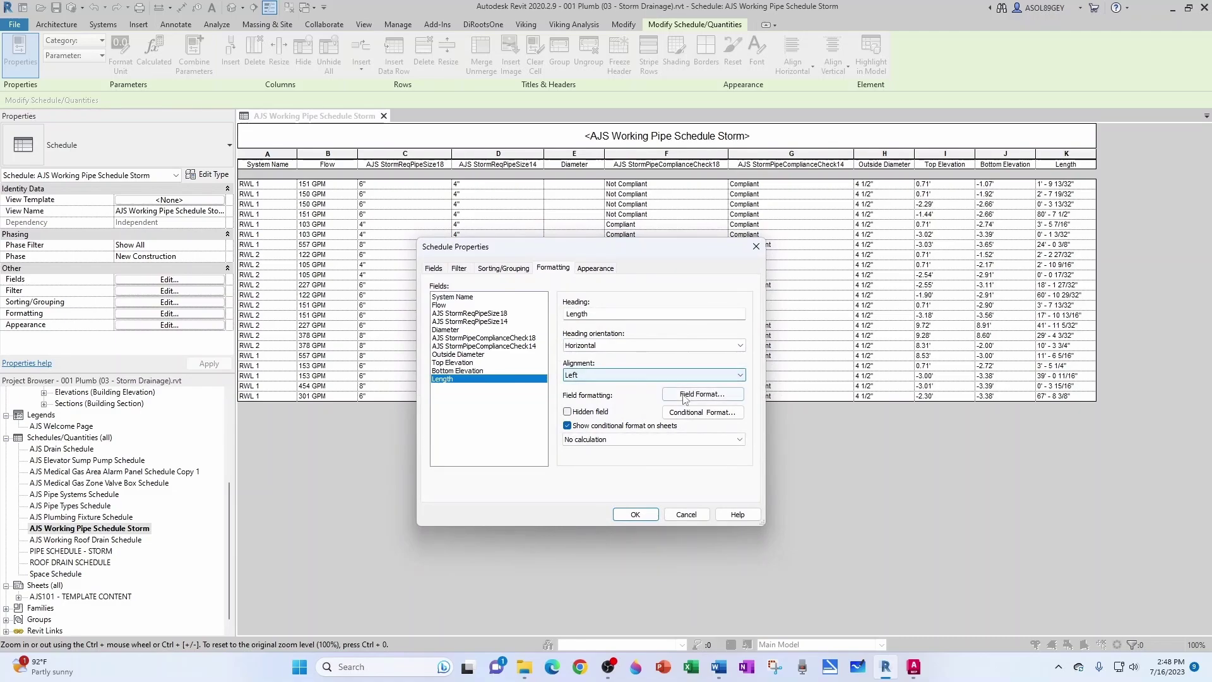
click(519, 246)
click(619, 267)
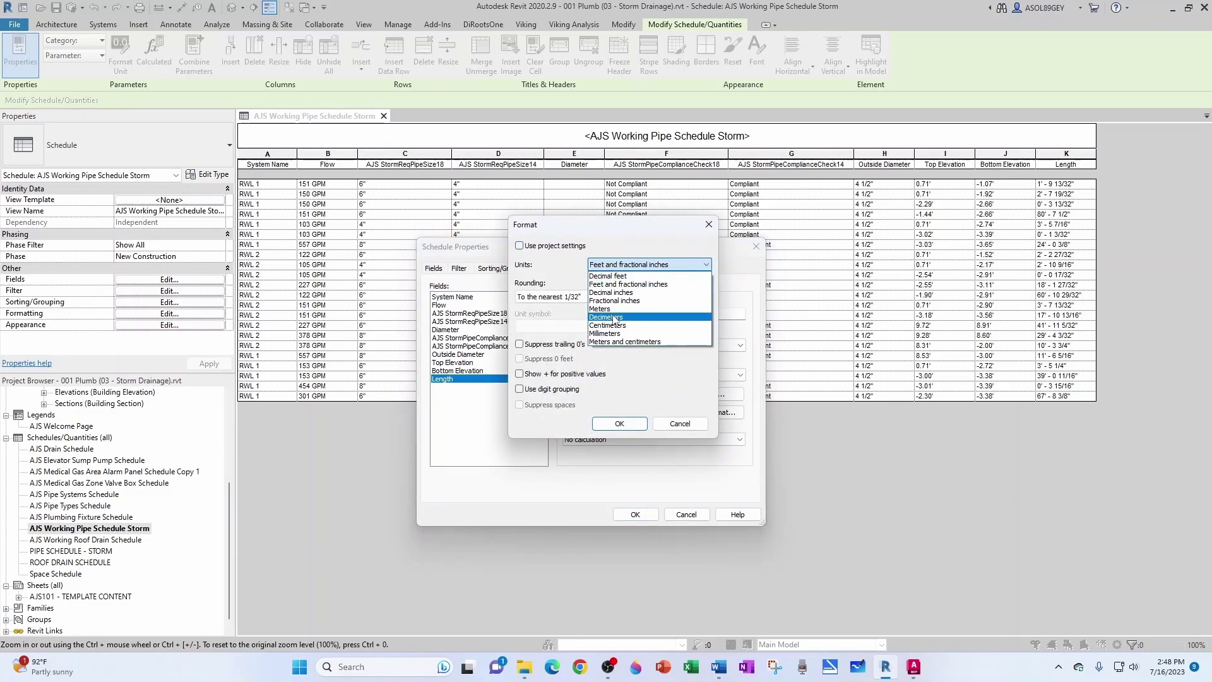
click(616, 280)
click(593, 297)
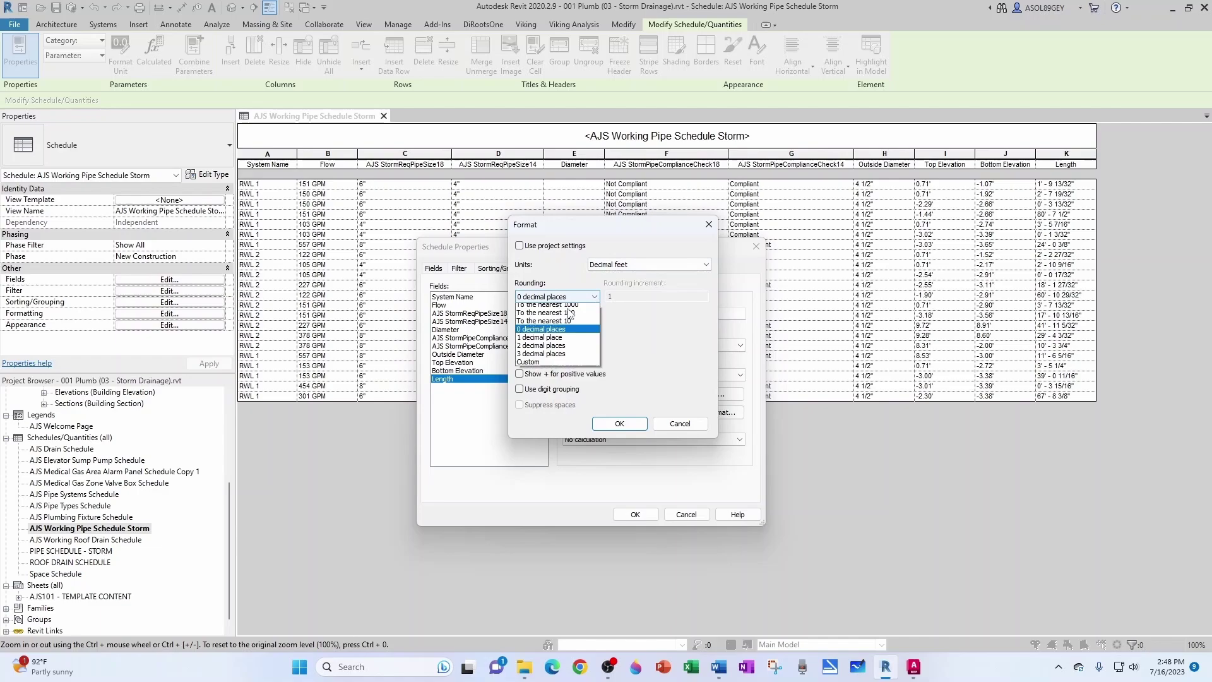
click(589, 344)
click(593, 326)
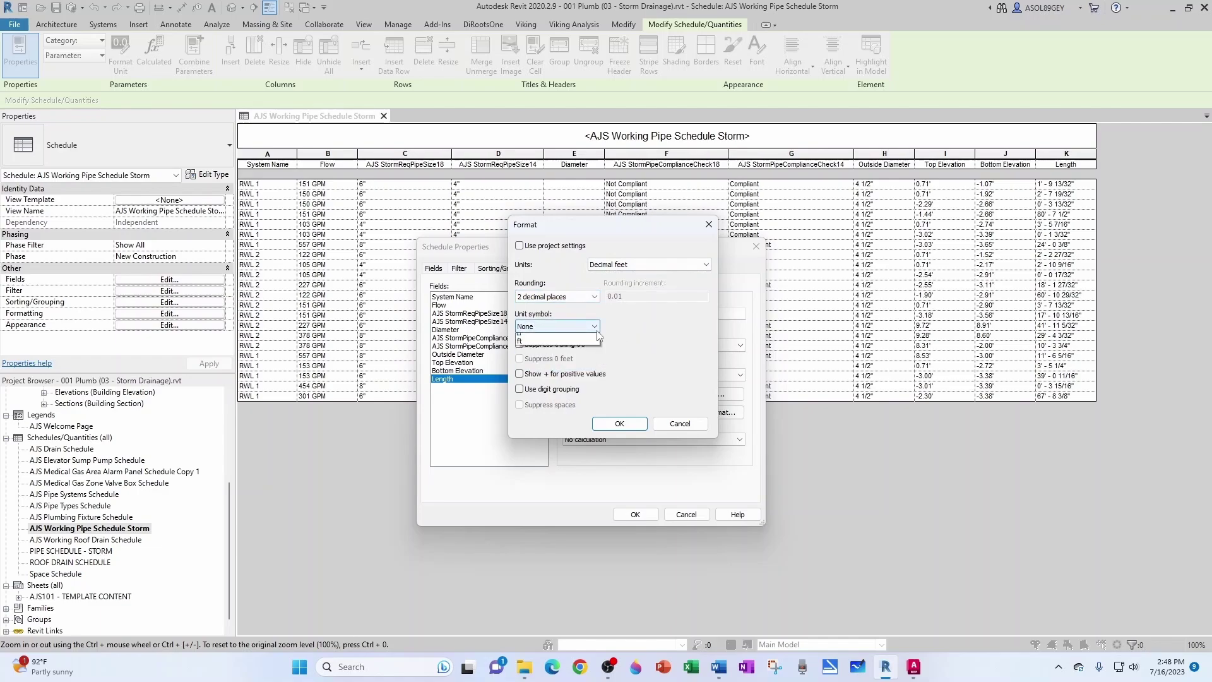
click(555, 344)
click(620, 423)
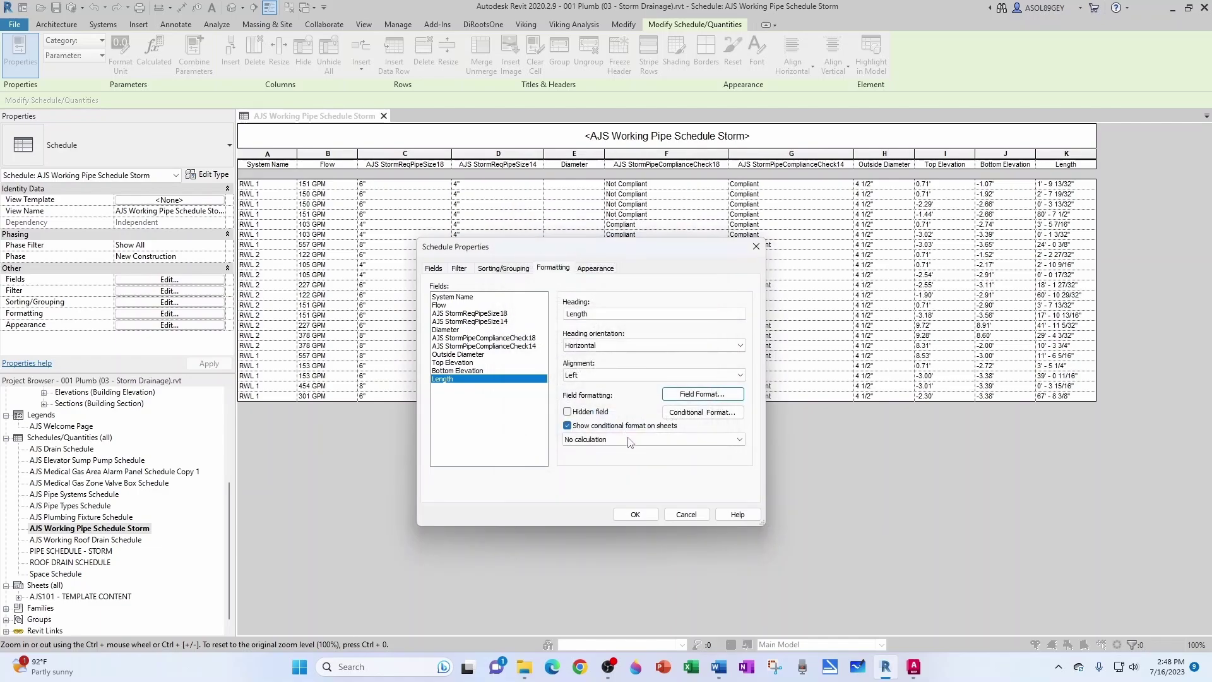
click(638, 513)
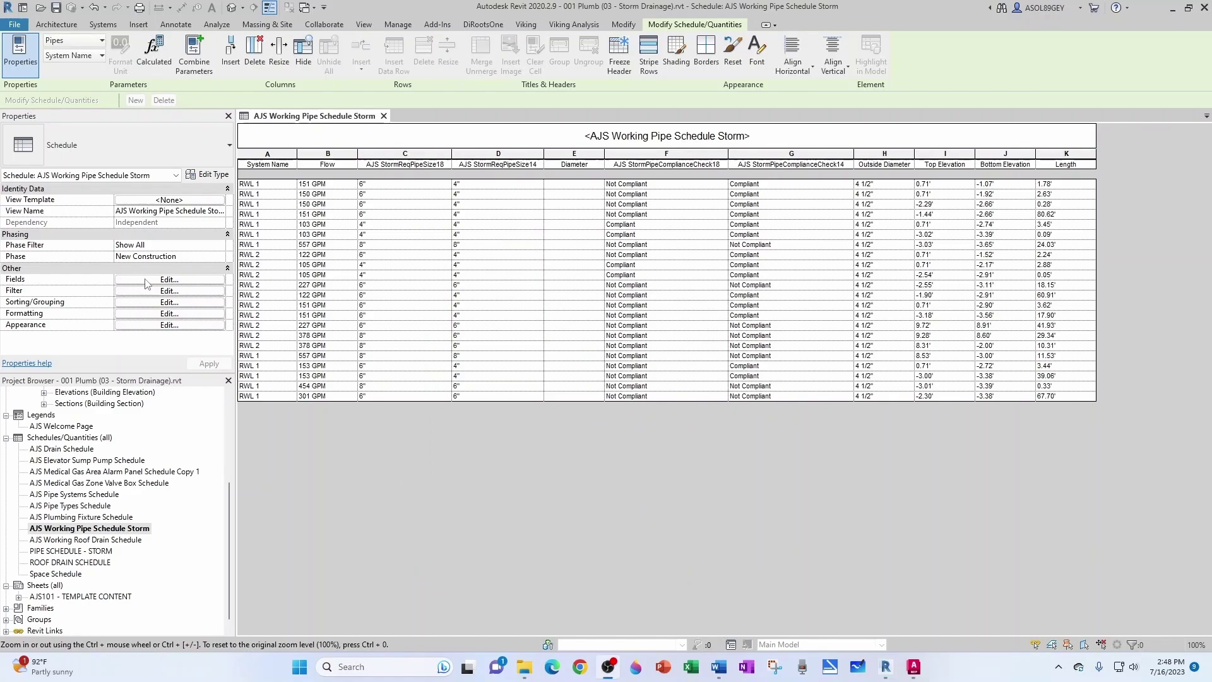
- Create the Angle-type calculated field AJS StormPipeSlopeCalc using the pasted atan slope formula
click(166, 279)
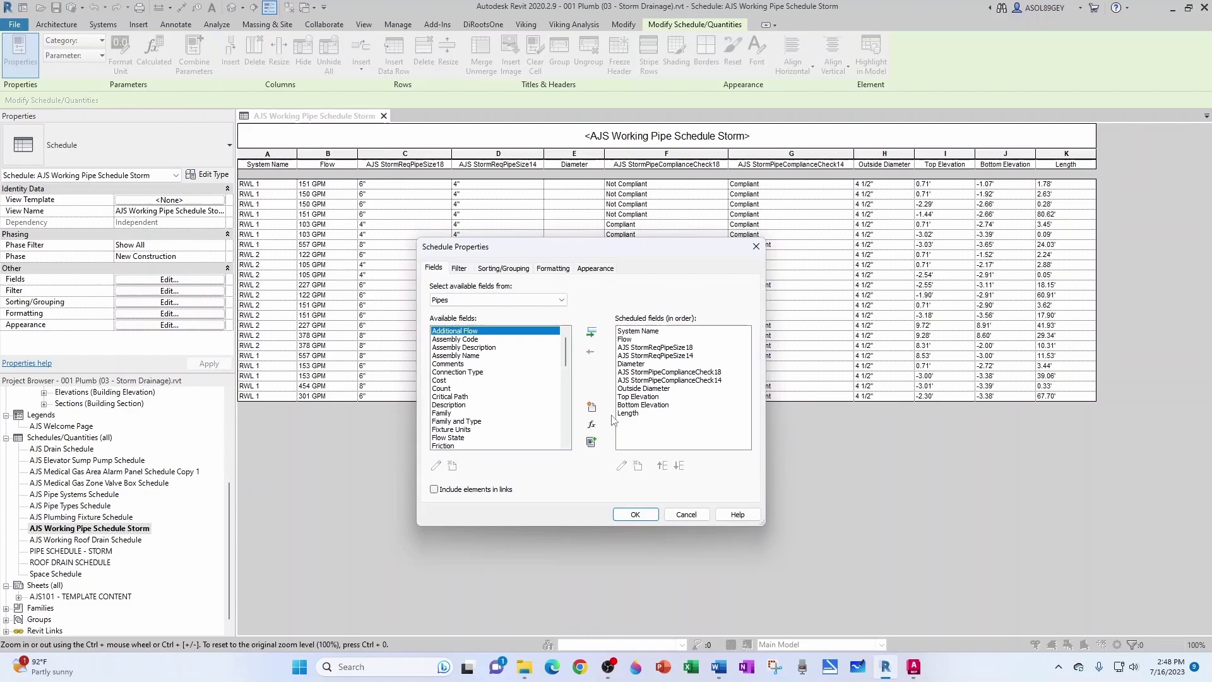
click(592, 424)
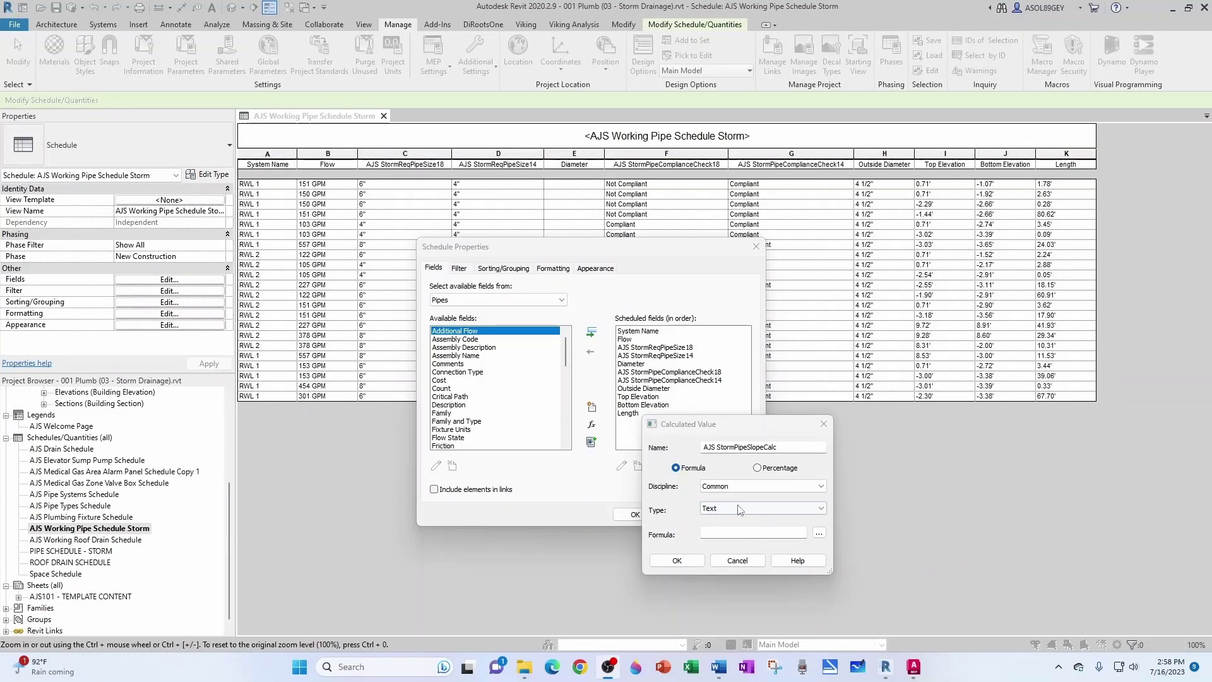
click(740, 508)
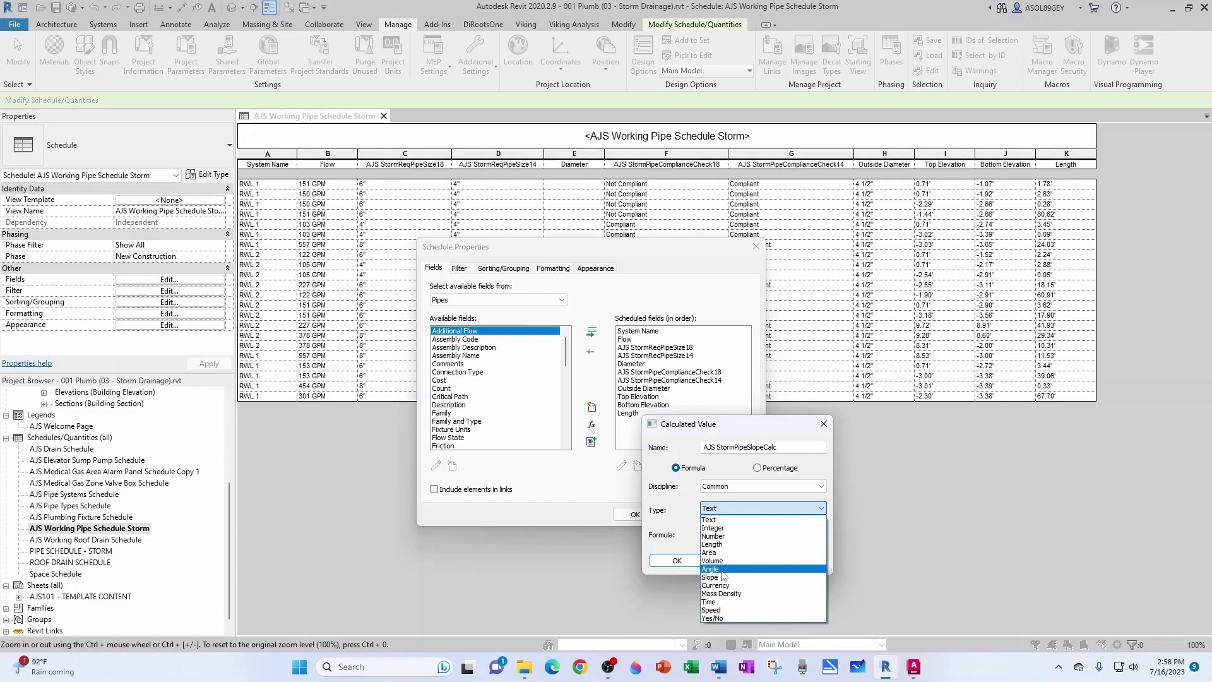
click(722, 570)
click(755, 534)
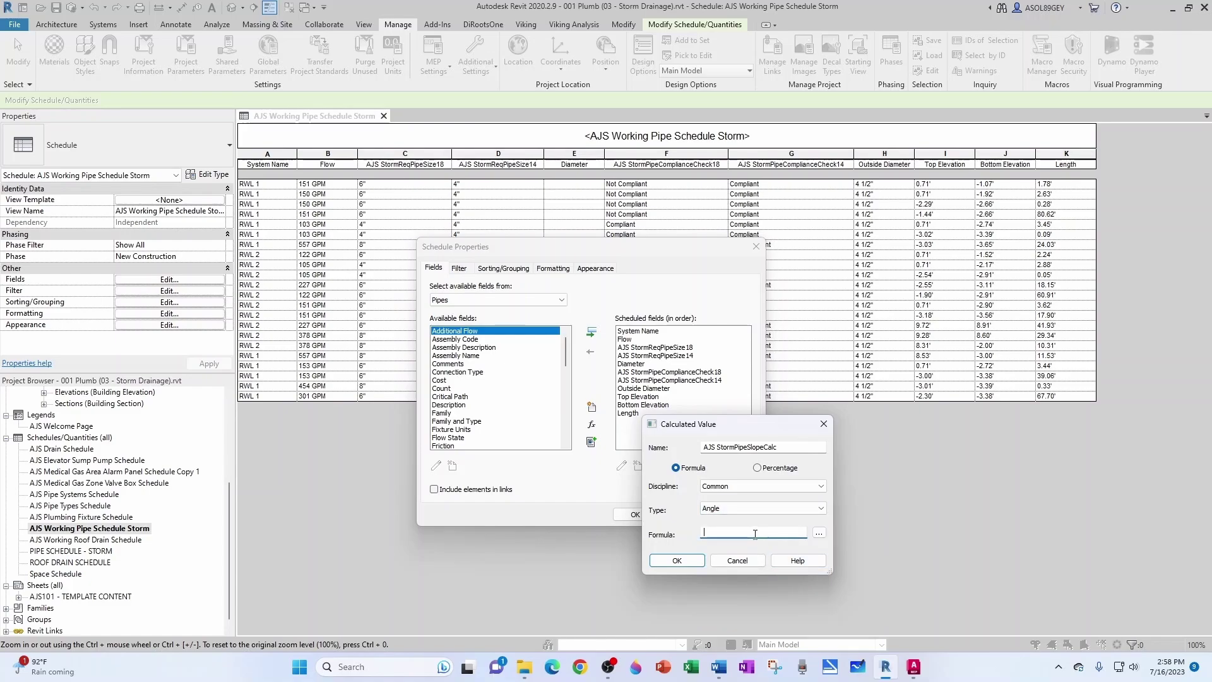
key(ctrl+v)
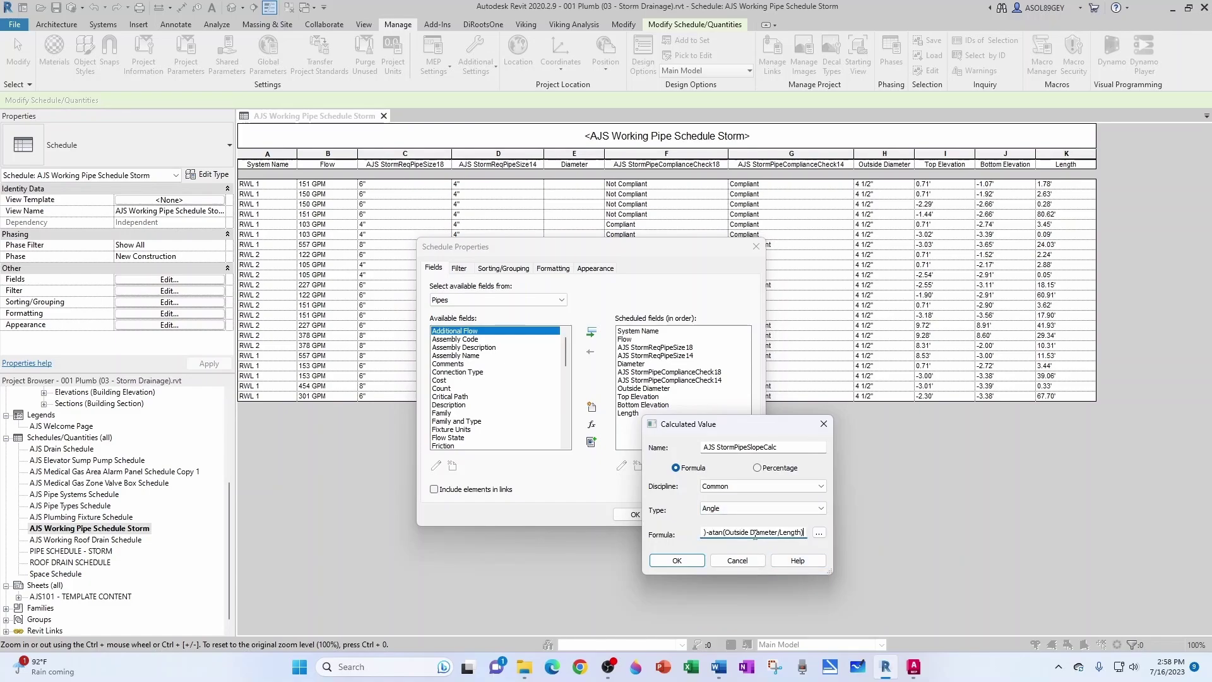
click(687, 559)
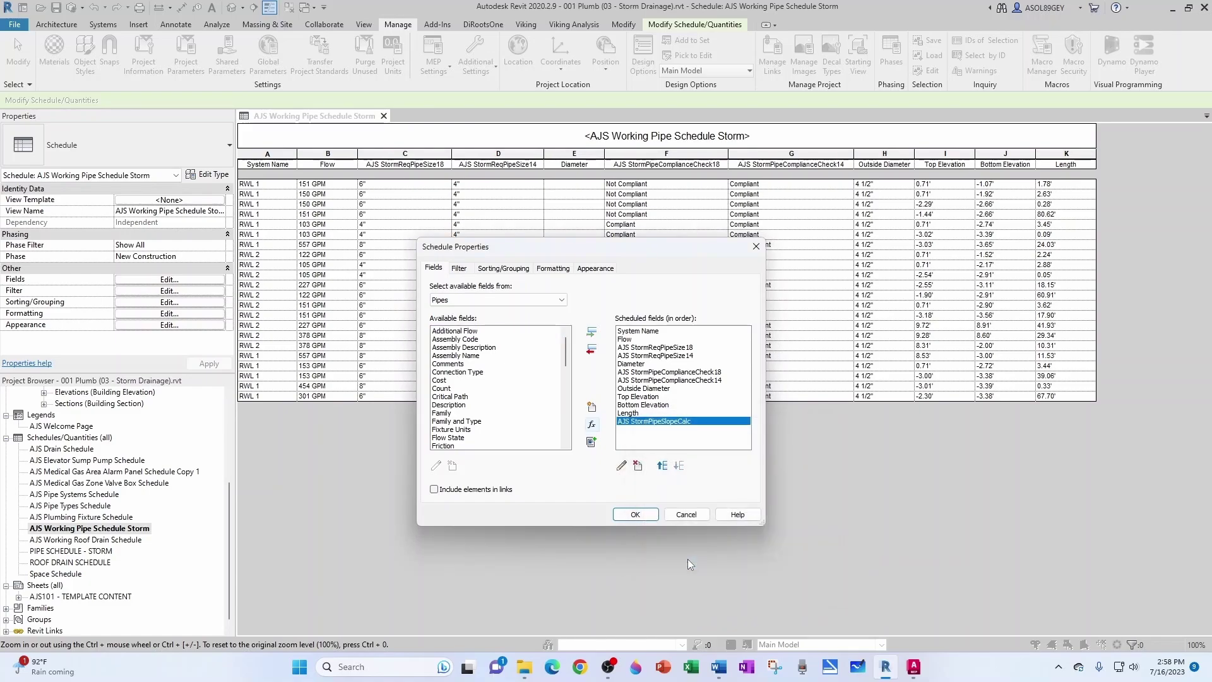
- Add the slope-calc column, then window-select the vertical pipe and elbow in Default 3D View
click(635, 515)
click(231, 8)
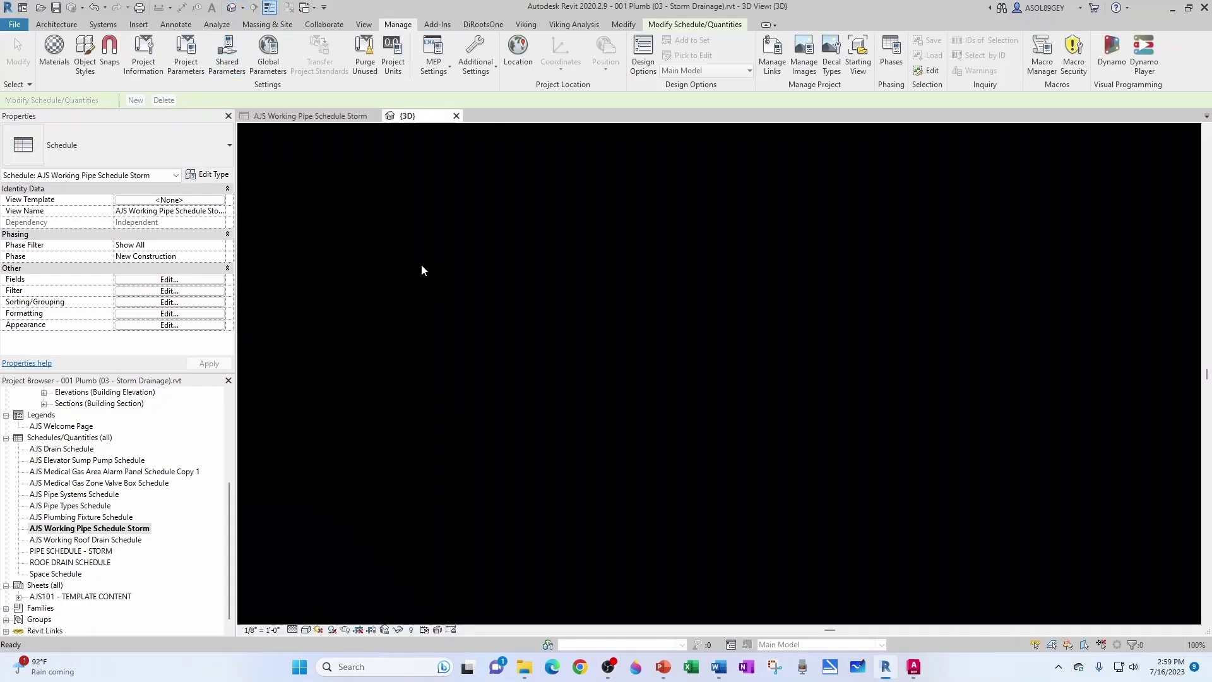
drag(396, 225, 439, 385)
- Delete the short vertical pipe and its elbow, then select the sloped pipe
key(Delete)
click(559, 322)
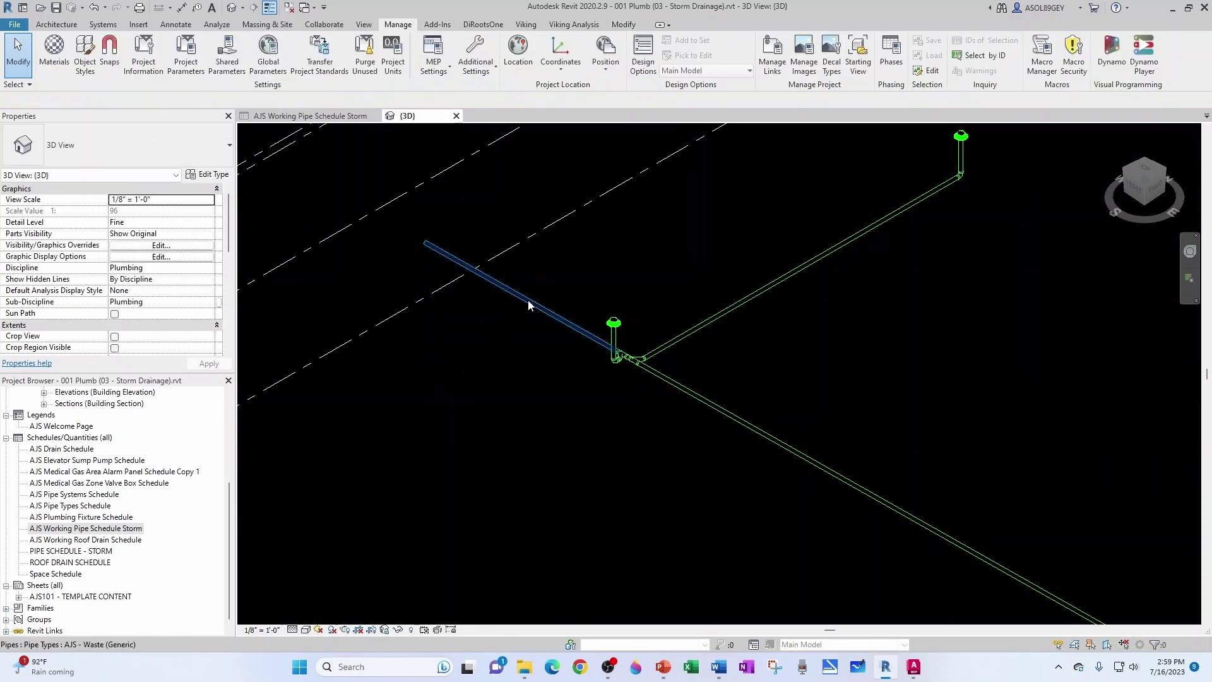
scroll(560, 323, up, 2)
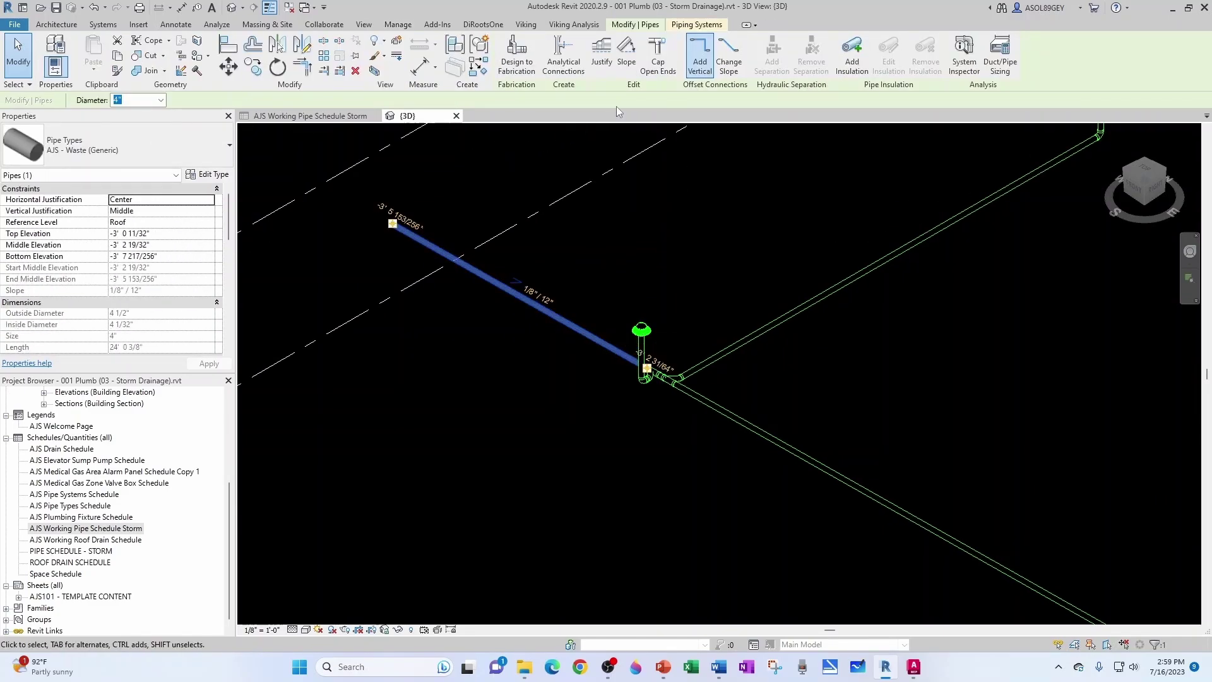
- Change the sloped pipe's slope from 1/8" / 12" to 1/4" / 12"
click(729, 56)
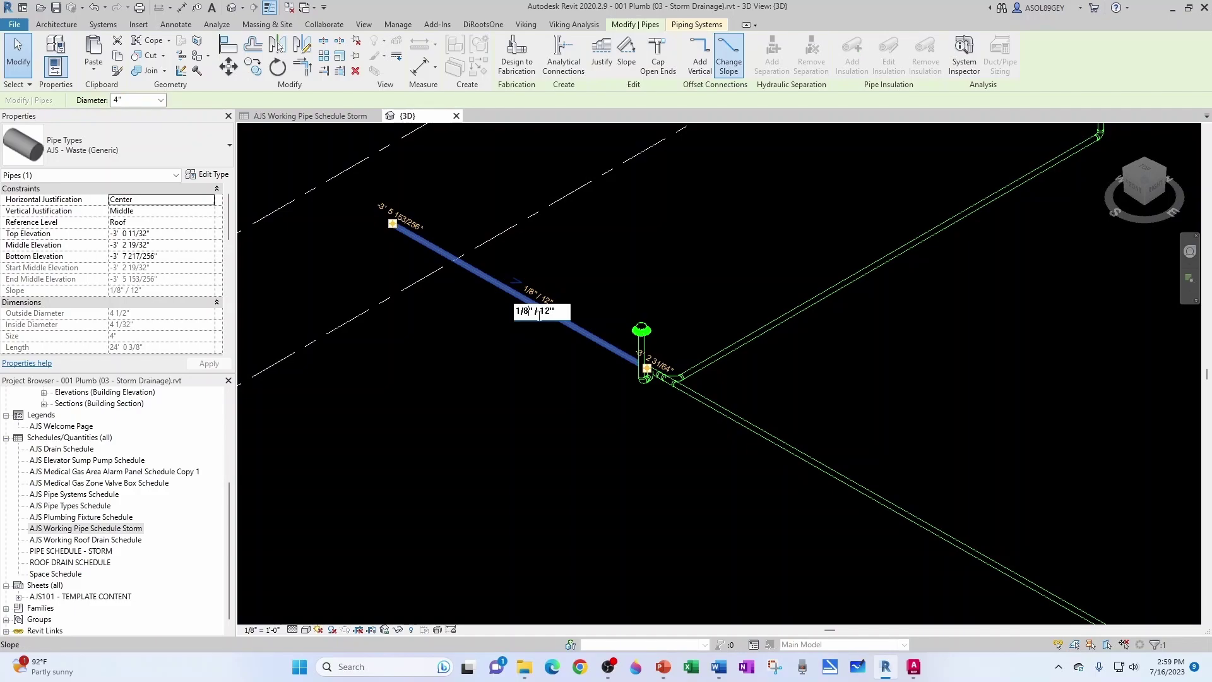
key(BackSpace)
text(4)
key(Return)
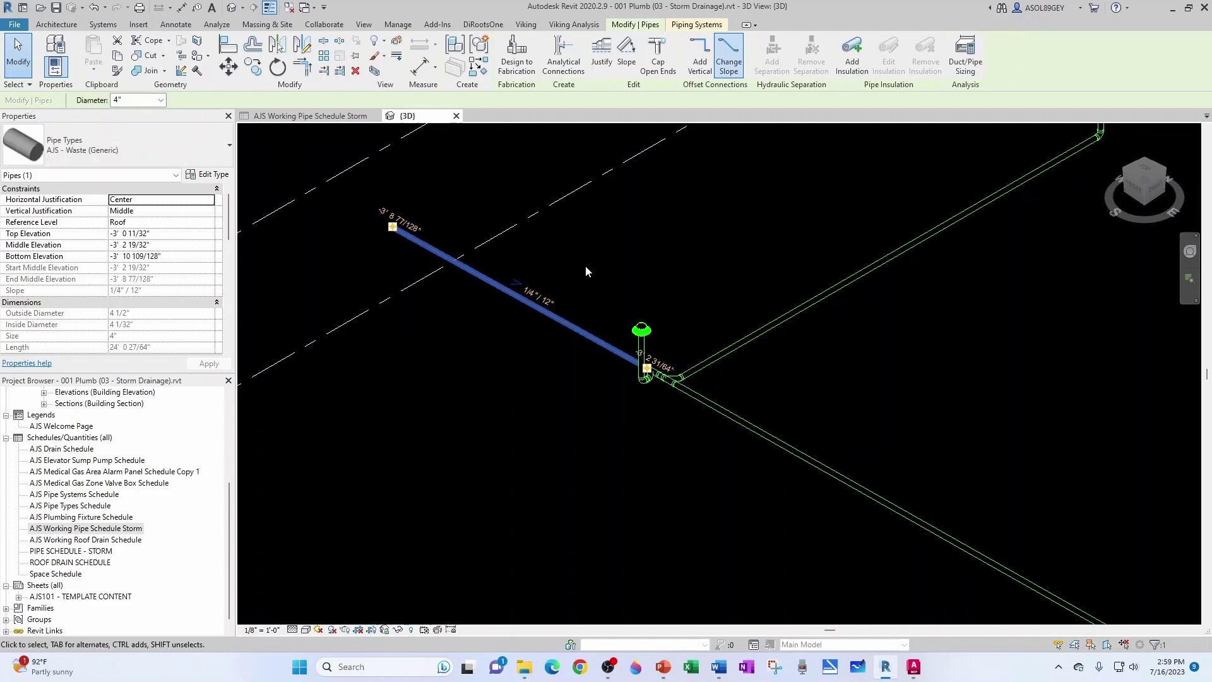
key(Escape)
- Tile the 3D view and schedule with WT and cross-highlight the sloped pipe's rows
key(t)
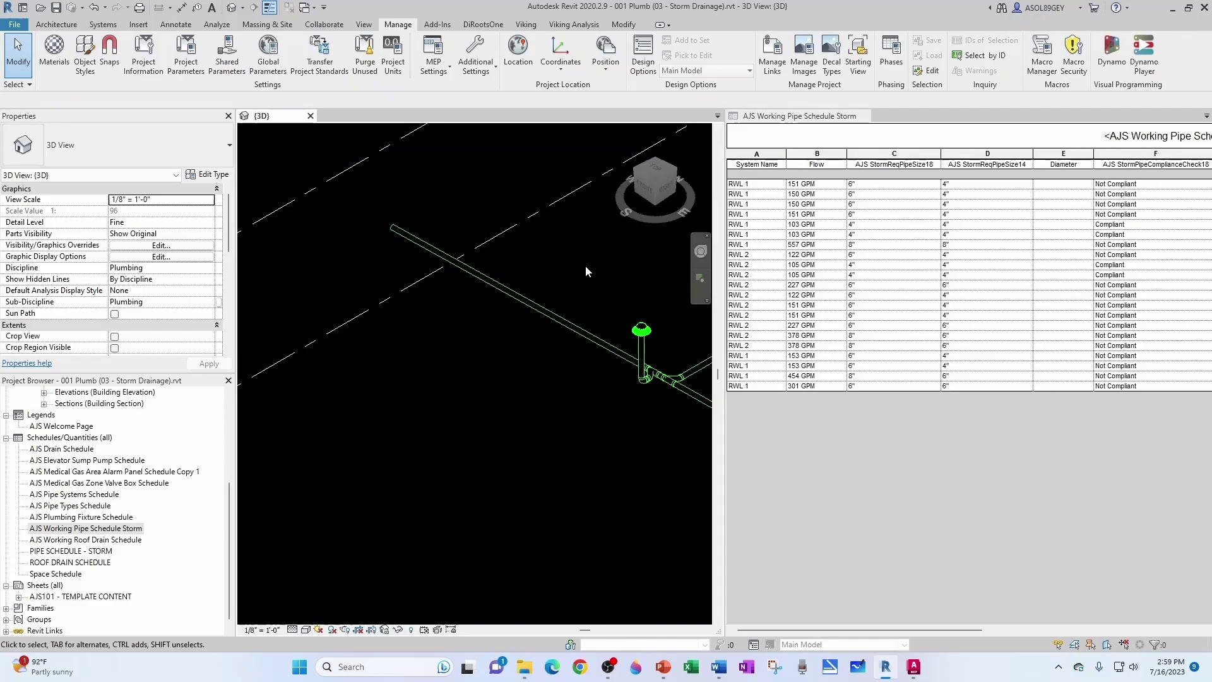
click(524, 418)
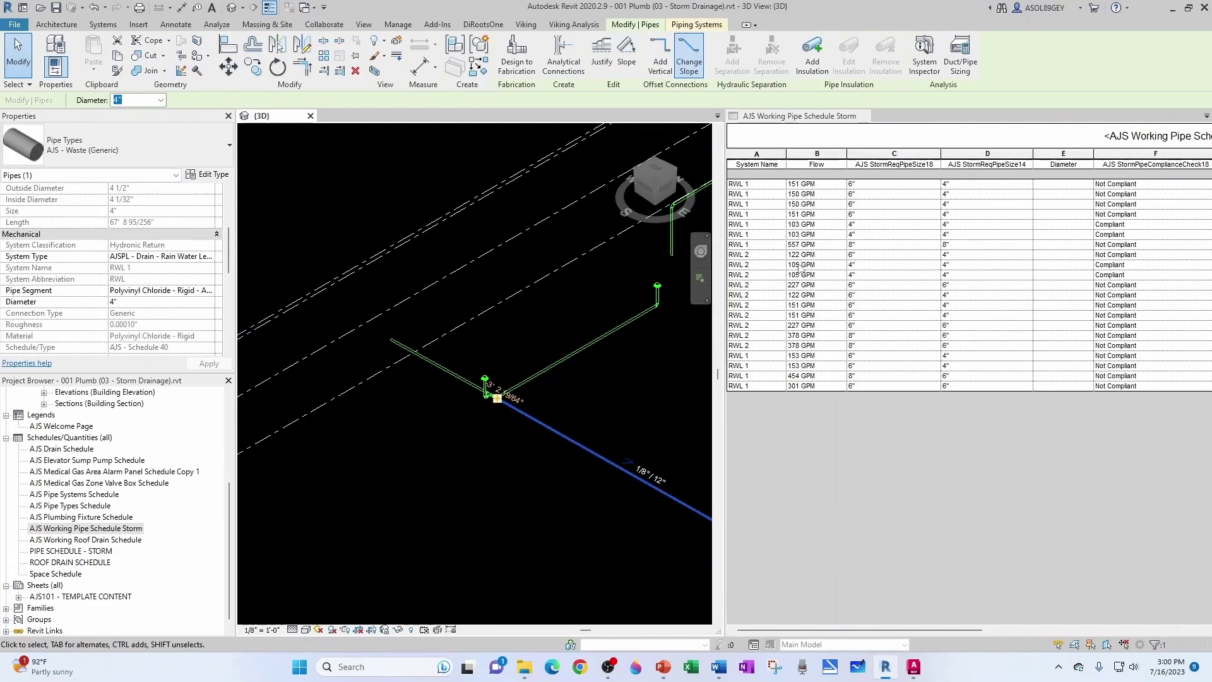
click(744, 185)
key(Down)
key(Down)
key(Down)
key(Down)
key(Down)
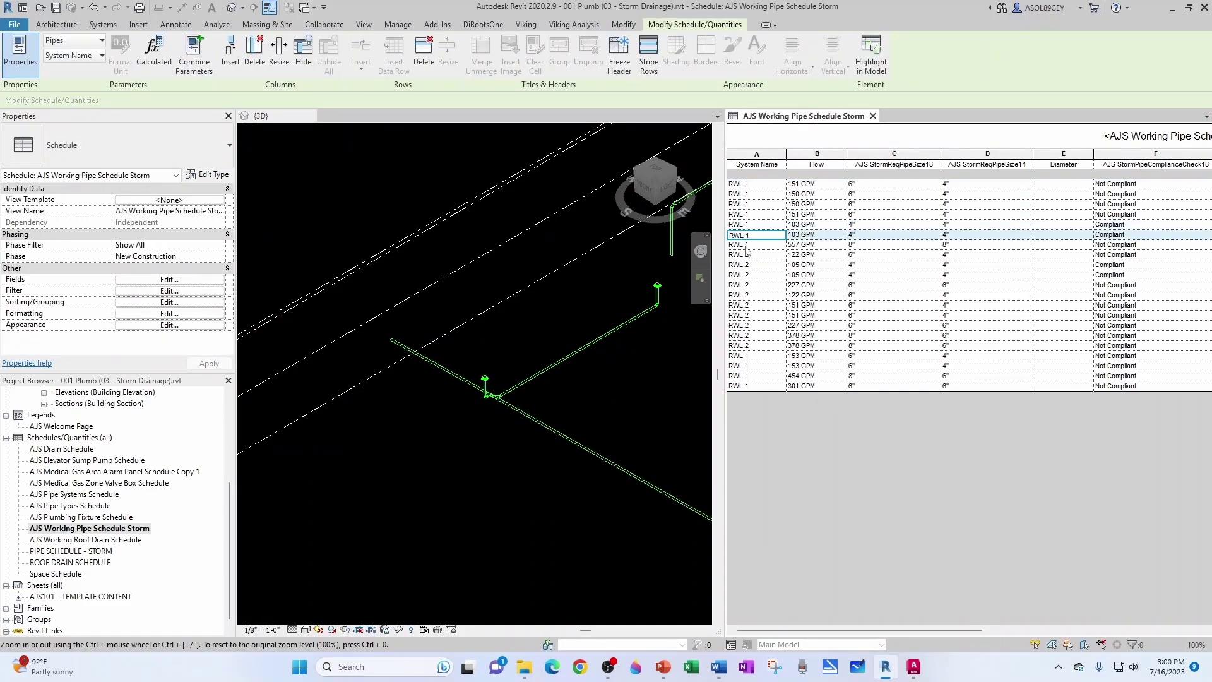
key(Down)
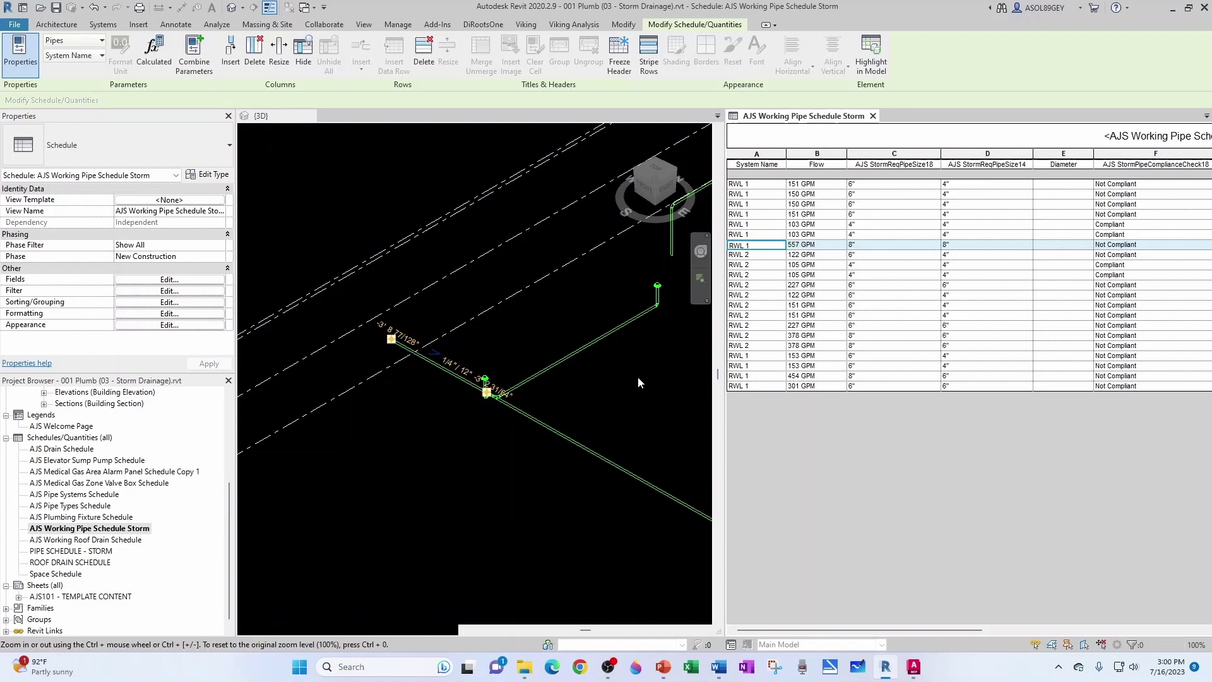
- Select the 557 GPM pipe and scroll the schedule to its 1.19° AJS StormPipeSlopeCalc value
click(638, 376)
scroll(363, 329, down, 1)
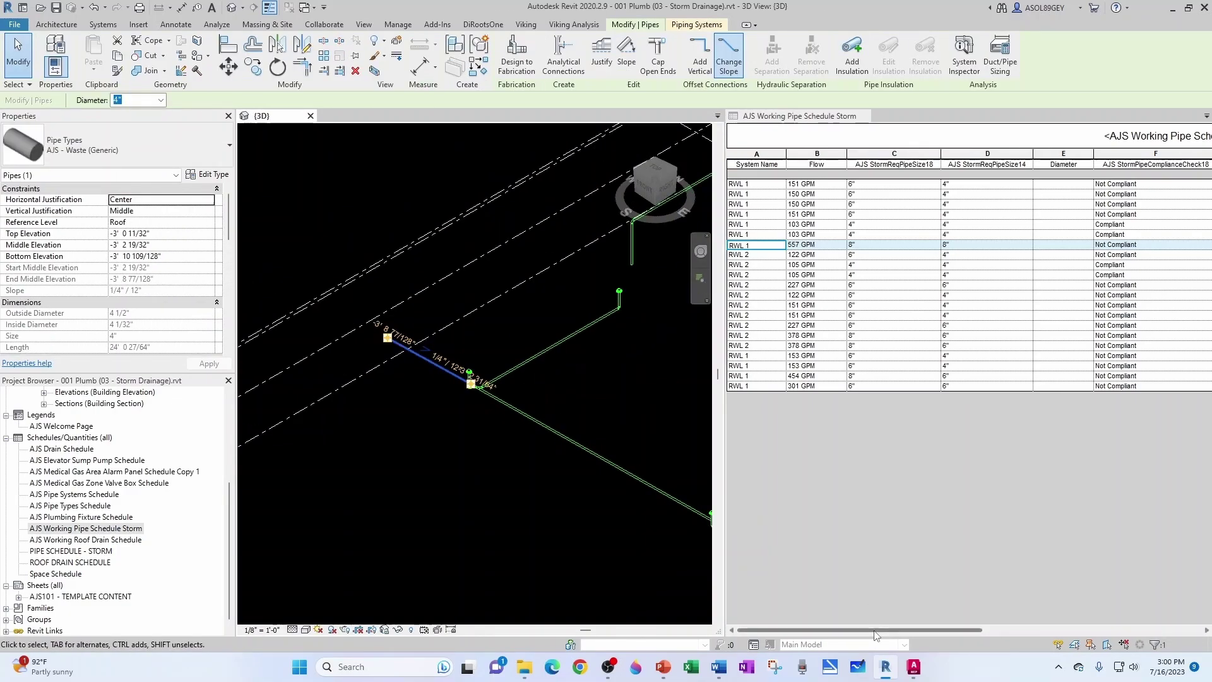
drag(876, 632, 1095, 630)
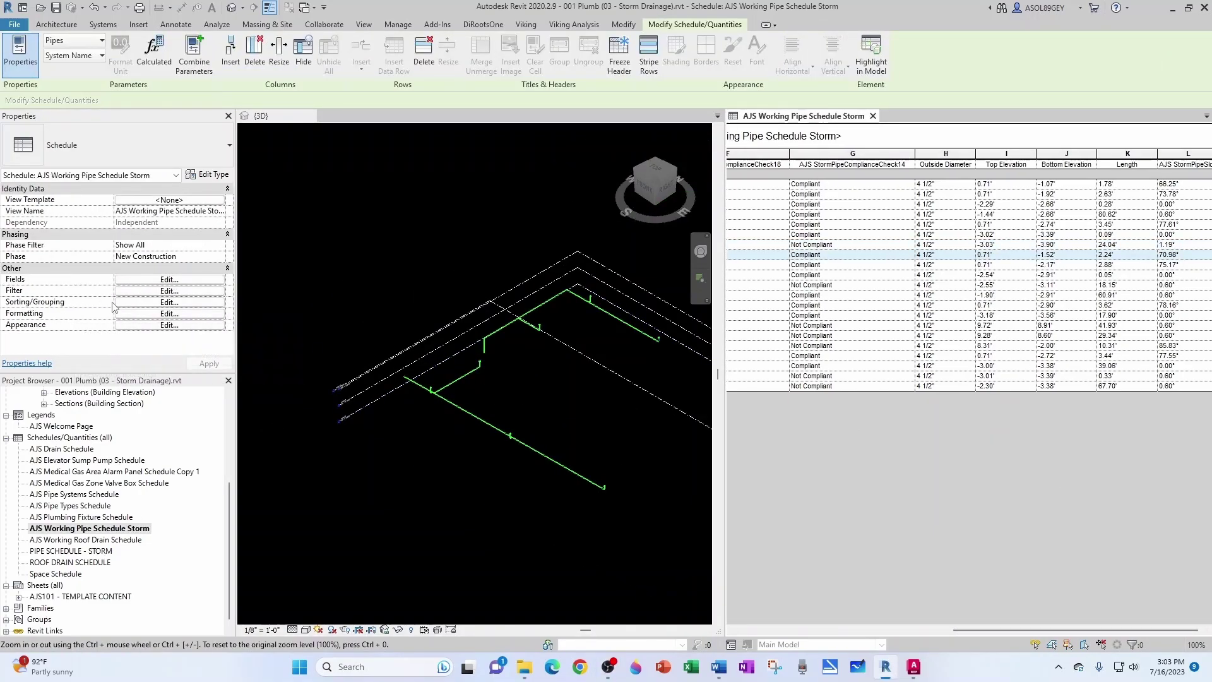
- Set the schedule's Sort by field to AJS StormPipeSlopeCalc
click(169, 302)
click(548, 289)
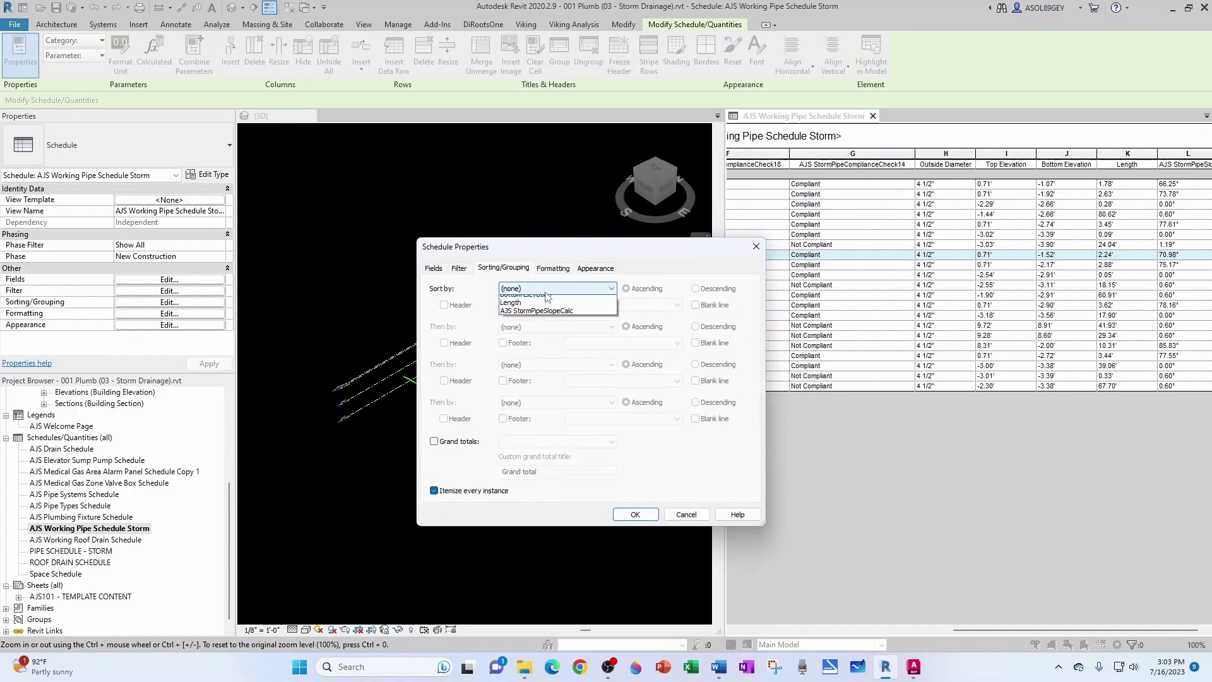
click(535, 398)
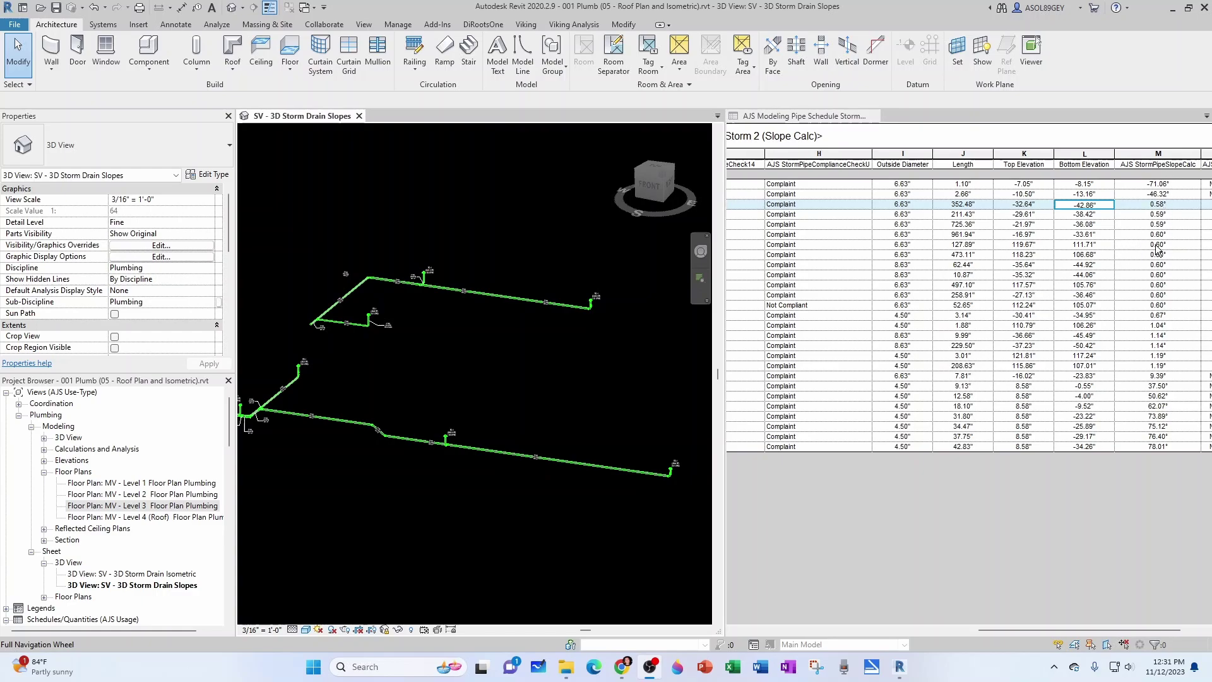
- Select the 6" 153 GPM pipe from its schedule row and inspect its 0.58° slope in 3D
click(1097, 255)
click(511, 393)
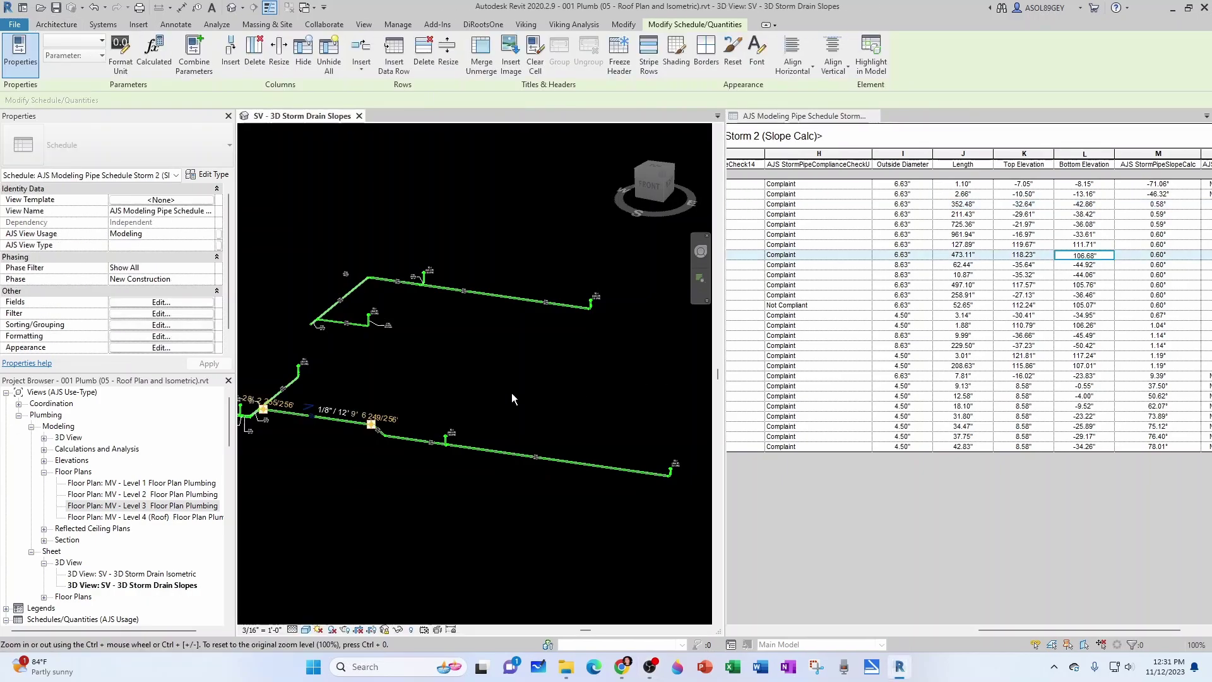
scroll(312, 426, up, 5)
scroll(305, 414, up, 4)
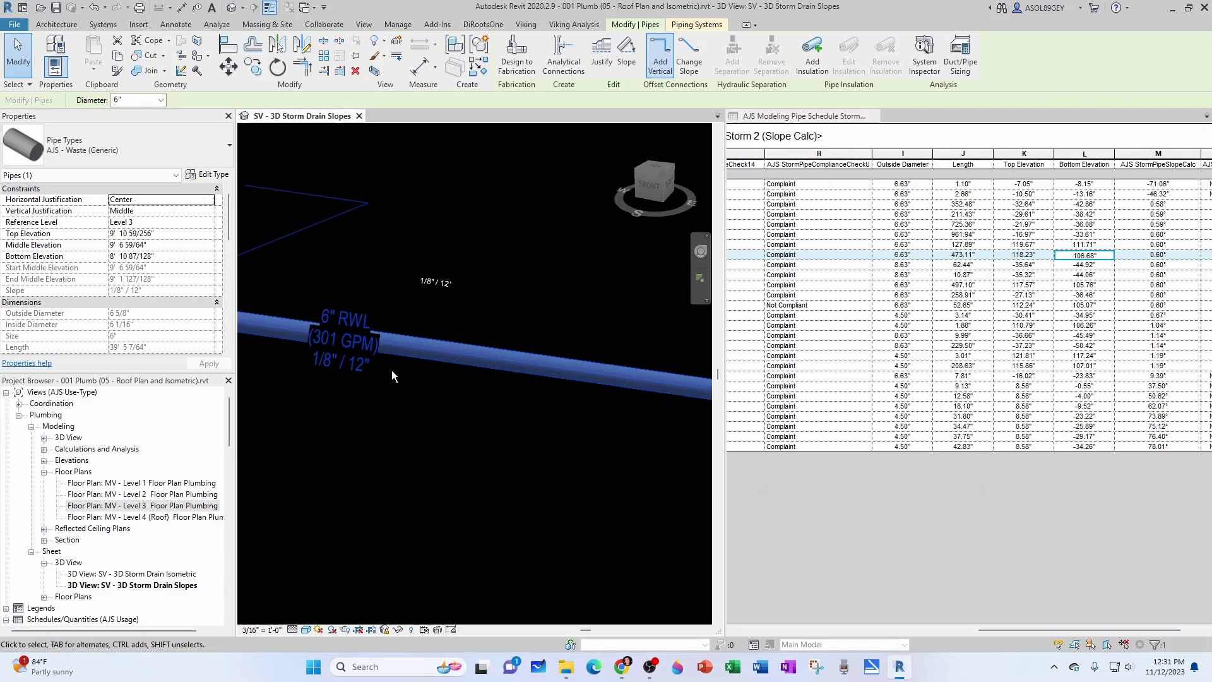
scroll(413, 375, down, 5)
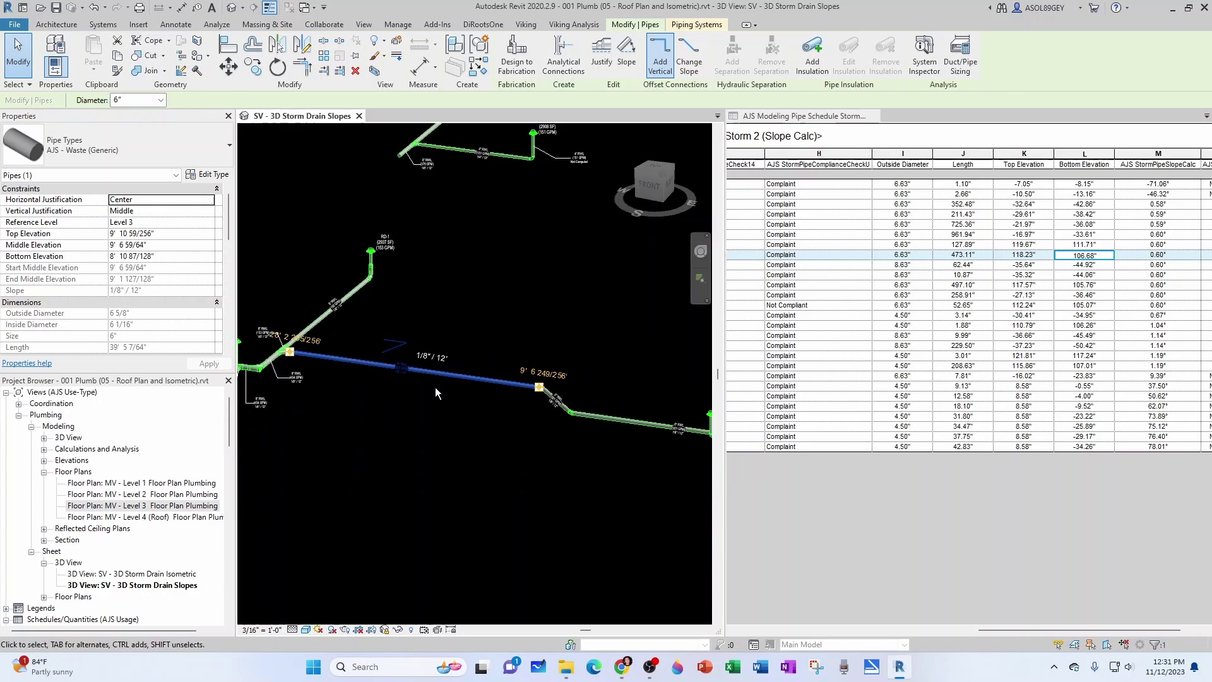
key(Escape)
- Inspect the pipe whose row shows -42.86" bottom elevation in the 3D view, then deselect it
scroll(492, 323, up, 5)
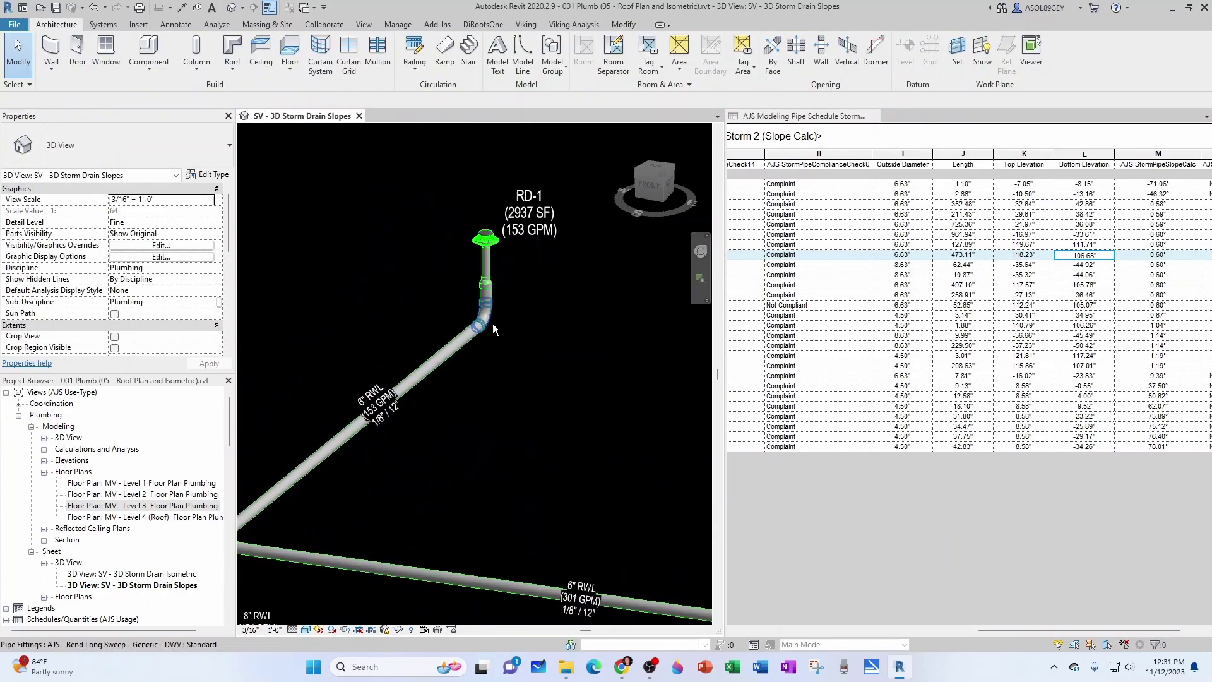
scroll(494, 318, up, 2)
scroll(494, 303, down, 5)
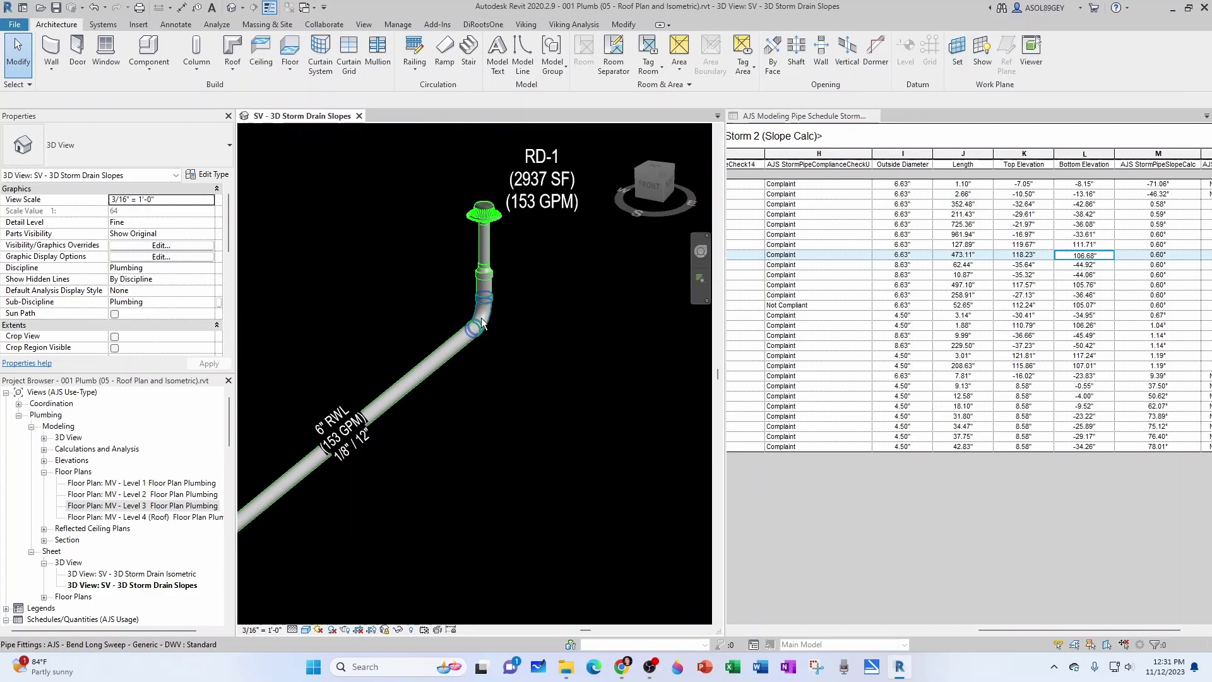
scroll(347, 433, up, 3)
scroll(348, 432, up, 2)
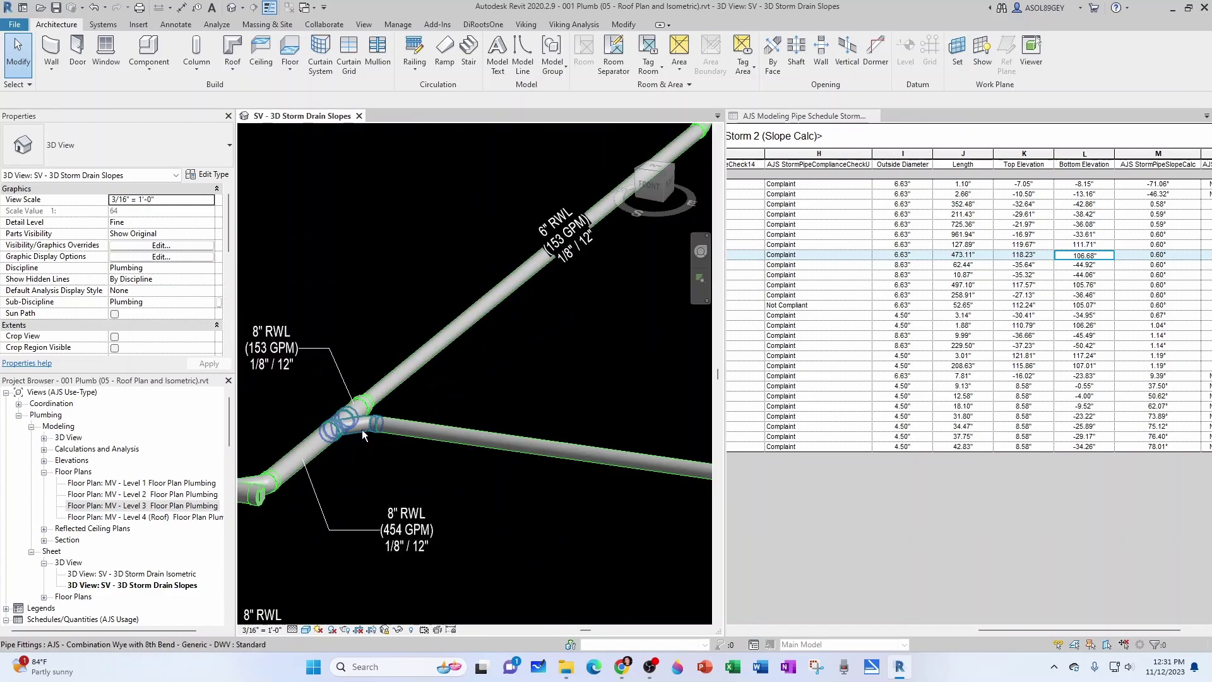
scroll(354, 430, down, 2)
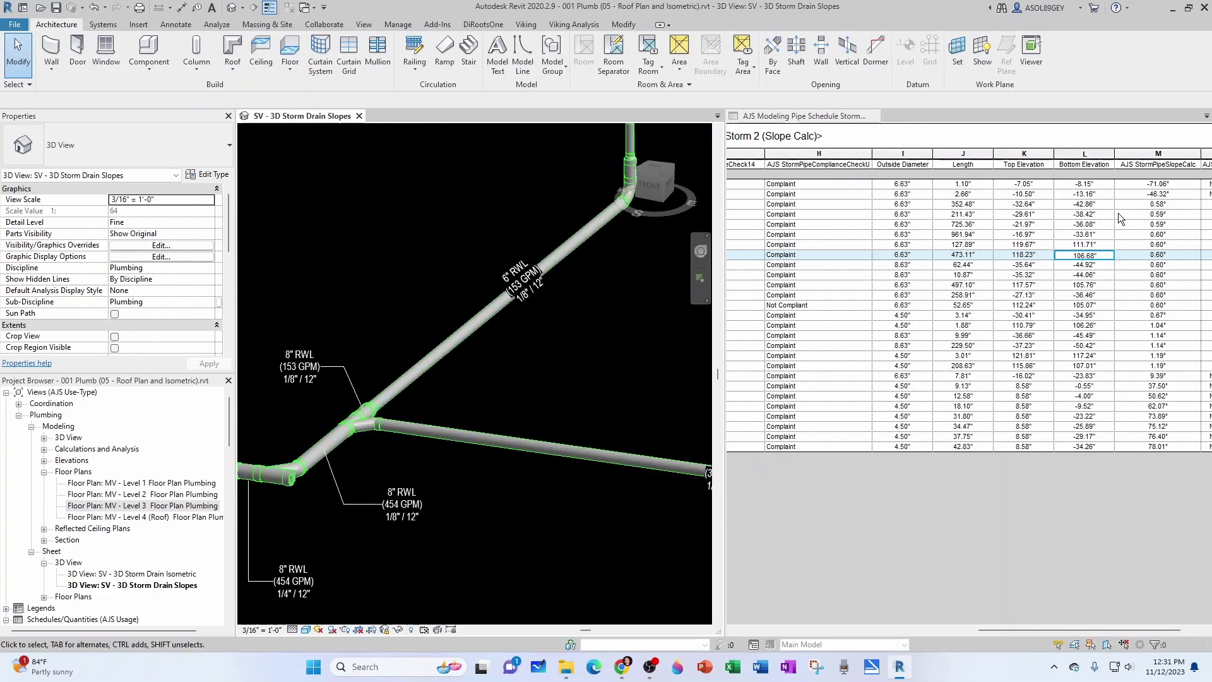
click(1087, 205)
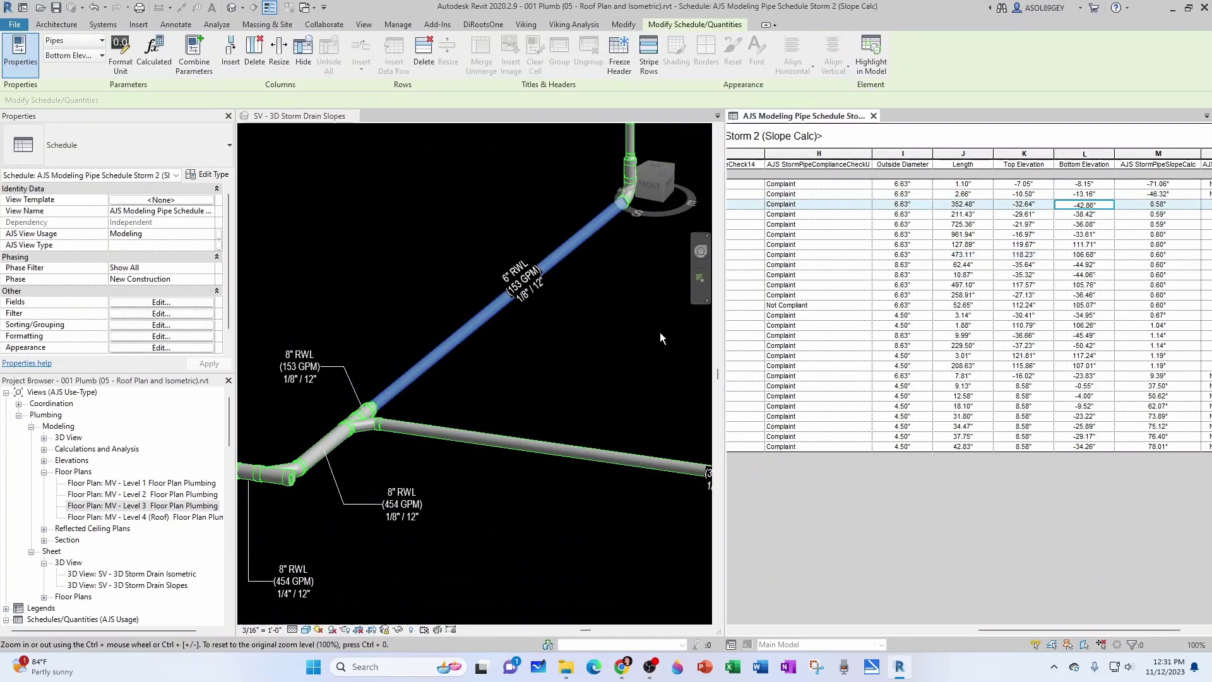
scroll(542, 309, up, 5)
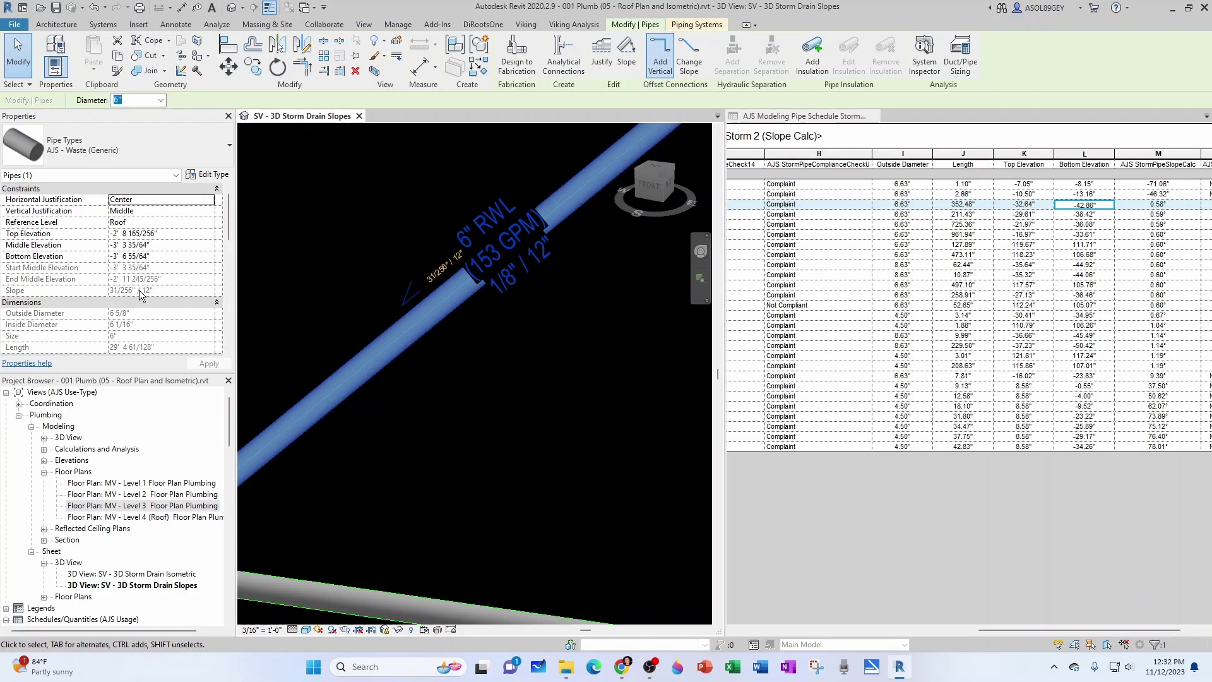
scroll(532, 377, down, 5)
key(Escape)
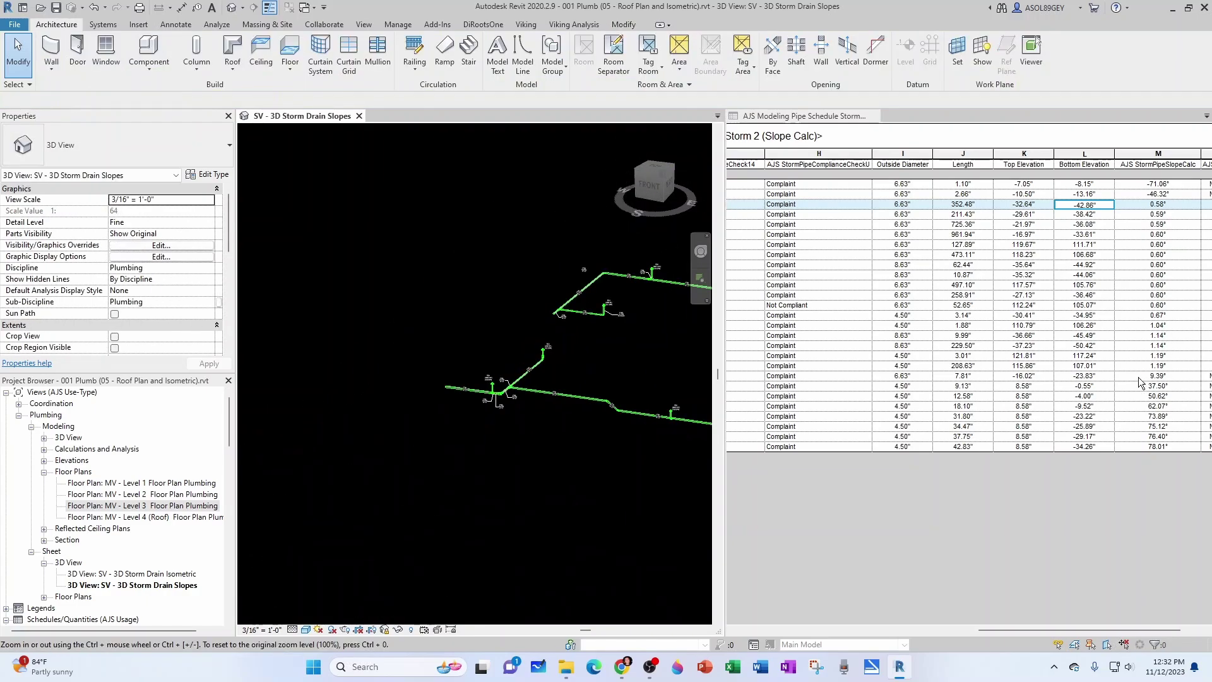
click(1094, 315)
click(600, 343)
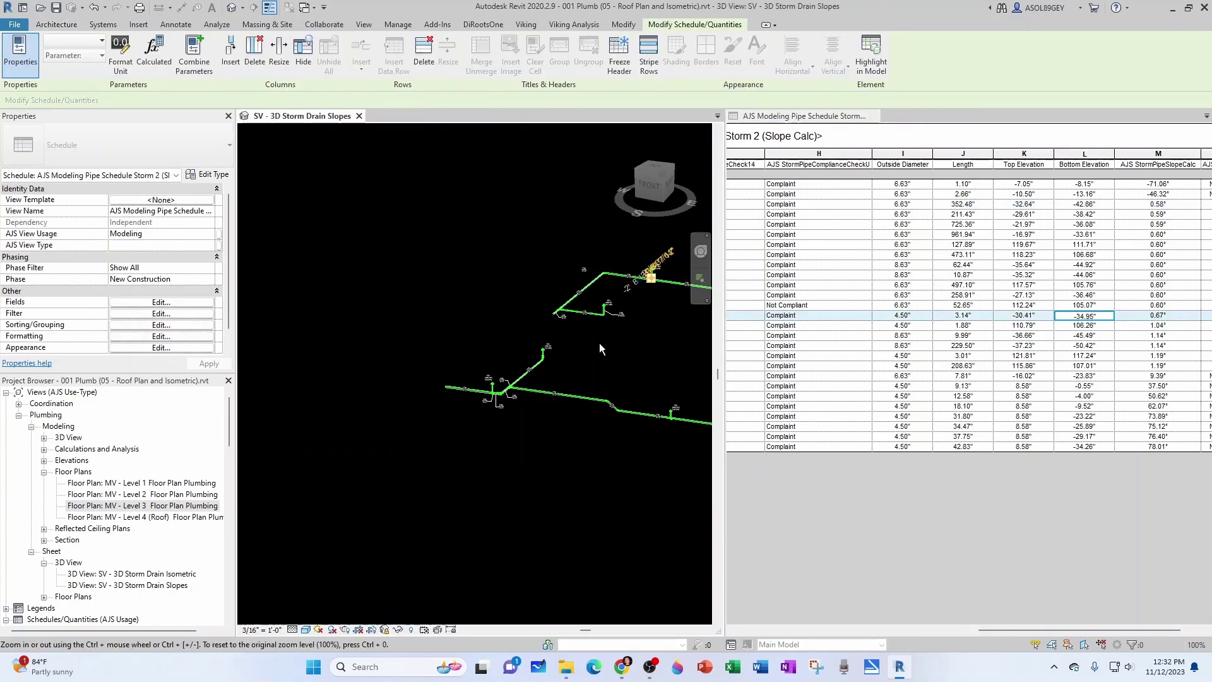
scroll(528, 312, up, 5)
scroll(532, 297, up, 6)
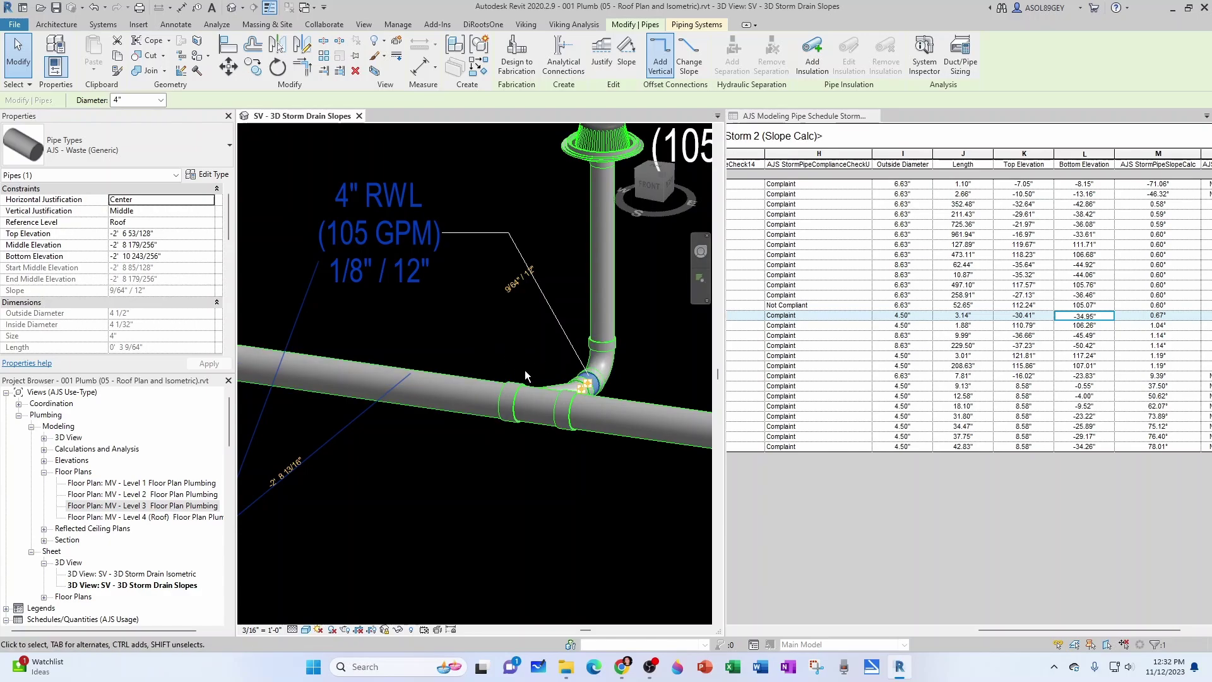
scroll(529, 367, down, 4)
scroll(529, 371, down, 3)
key(Escape)
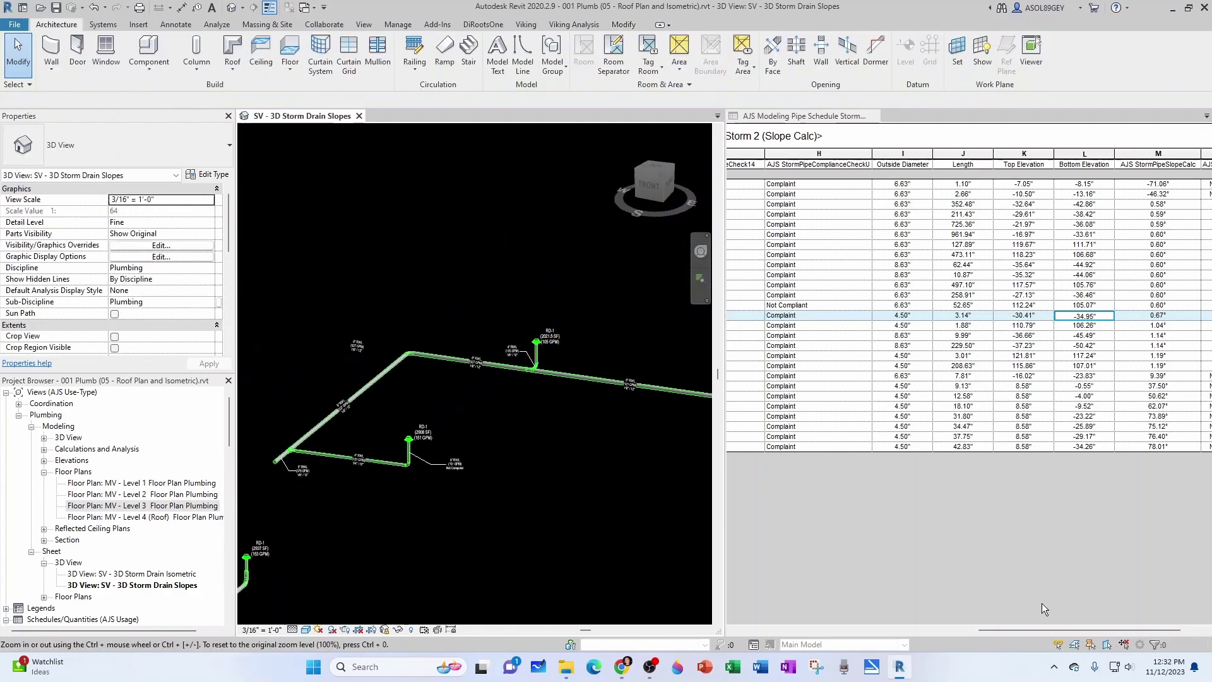
- Scroll the schedule right and open the AJS StormPipeSlopeDisplay calculated field's formula
drag(1065, 634, 1085, 635)
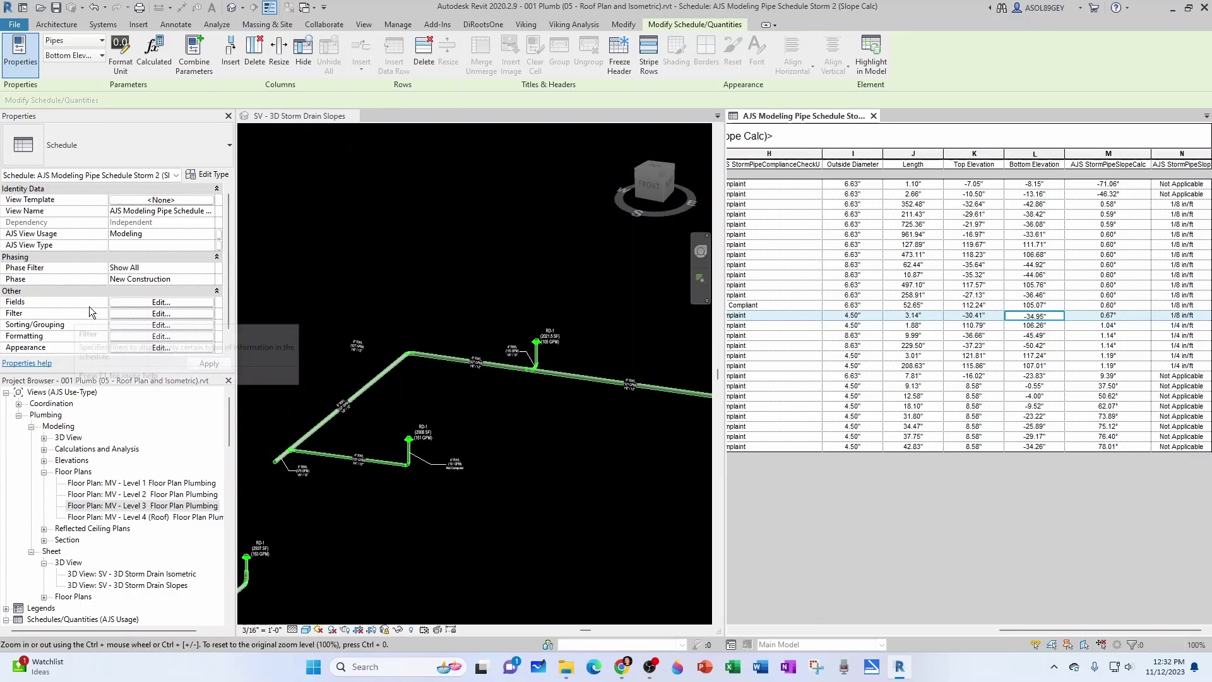
click(115, 302)
scroll(663, 329, down, 1)
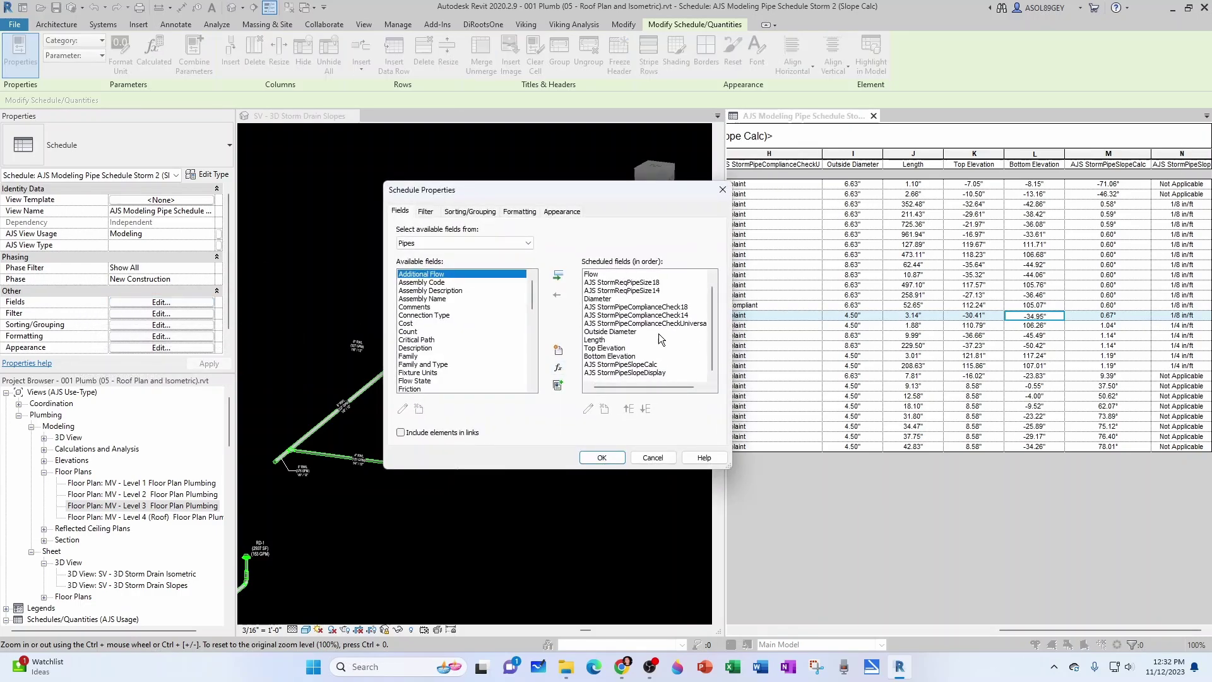
click(597, 373)
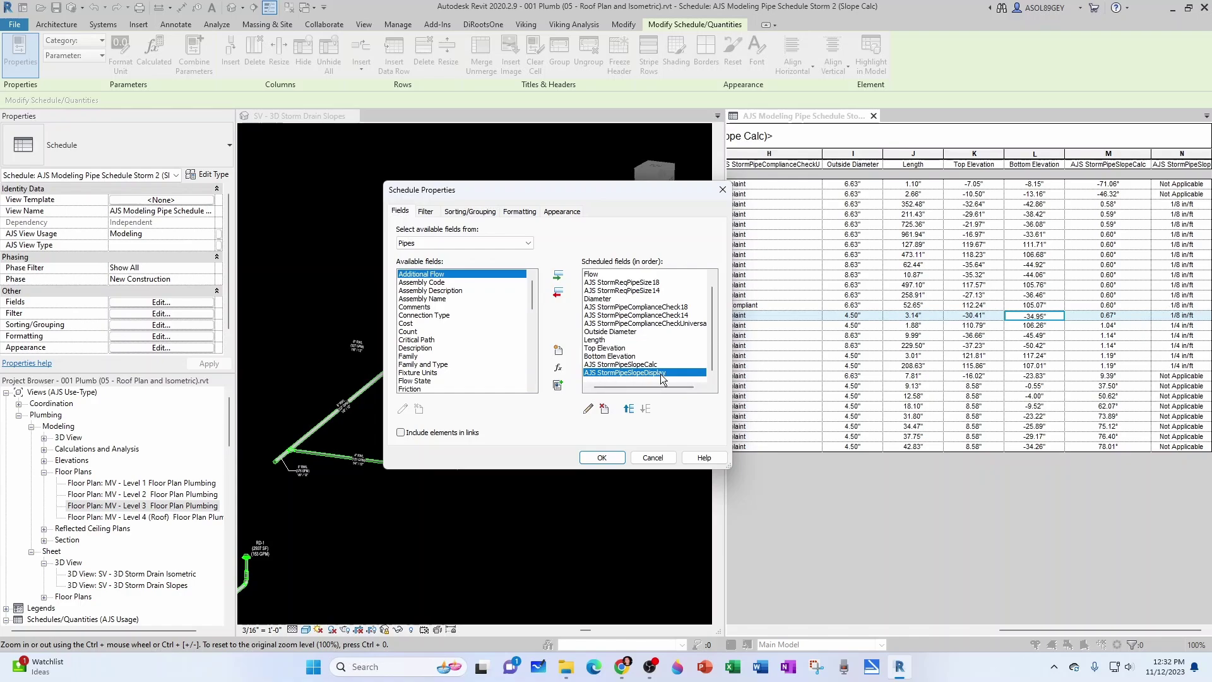
click(589, 411)
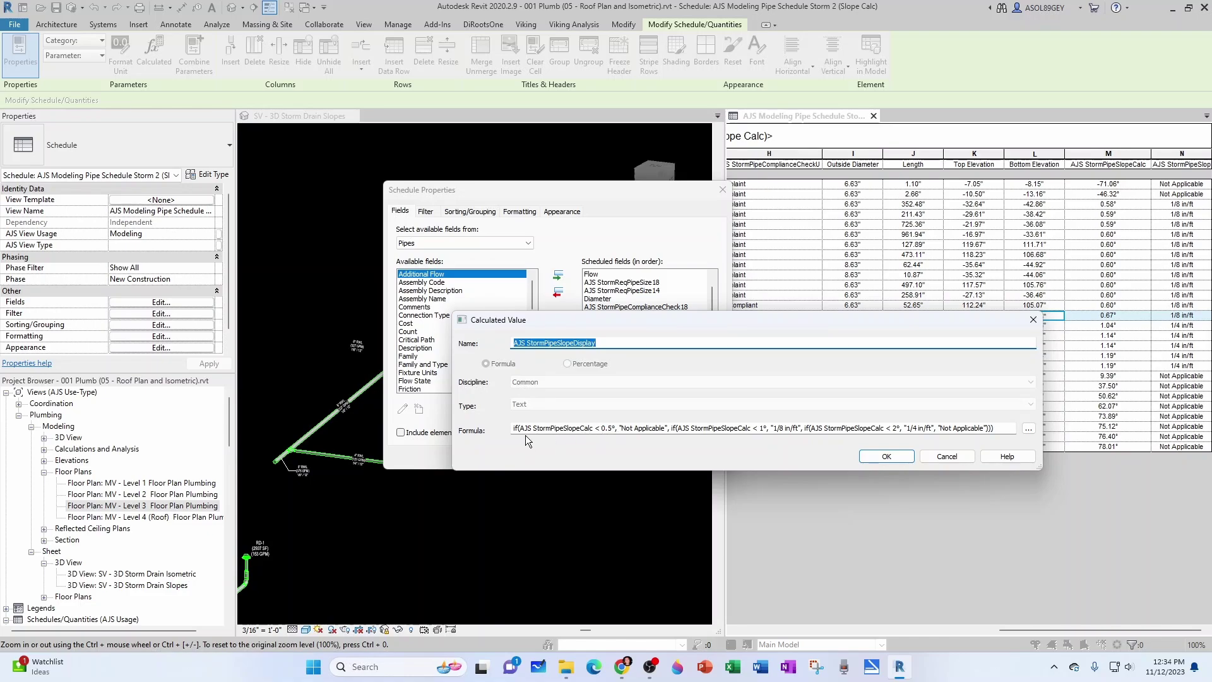
- Review the IF formula's Not Applicable, 1/8 in/ft and 2-degree parts, then close both dialogs unchanged
drag(621, 430, 659, 427)
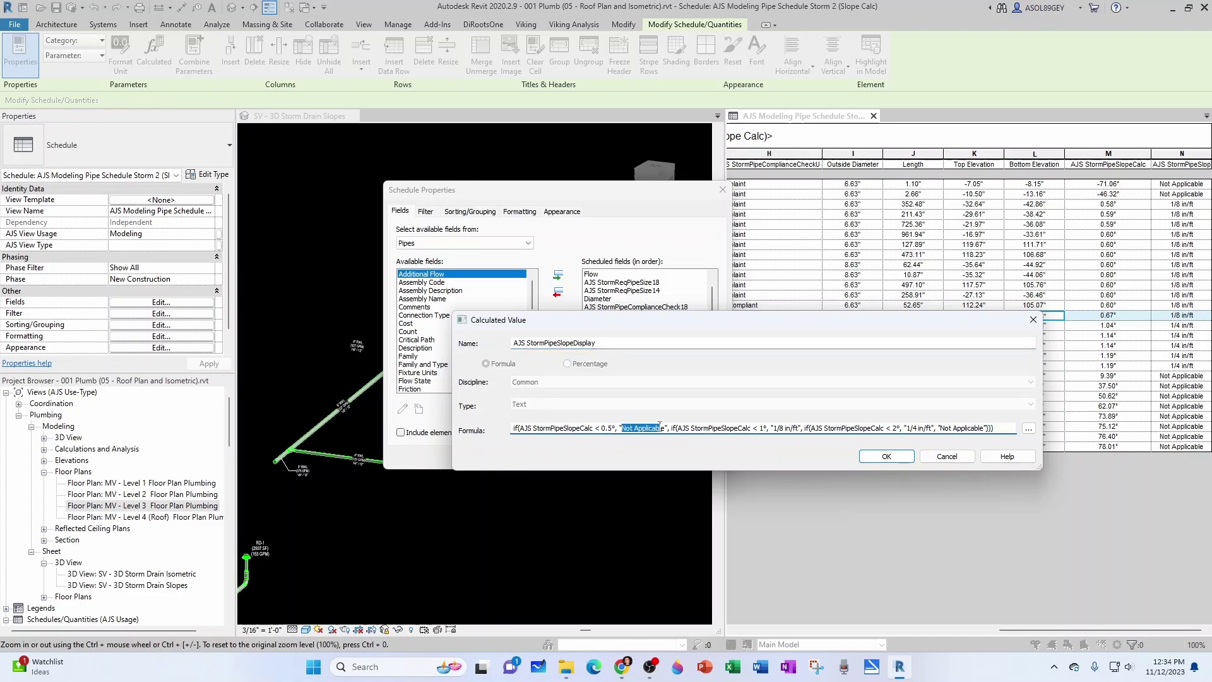
click(1109, 323)
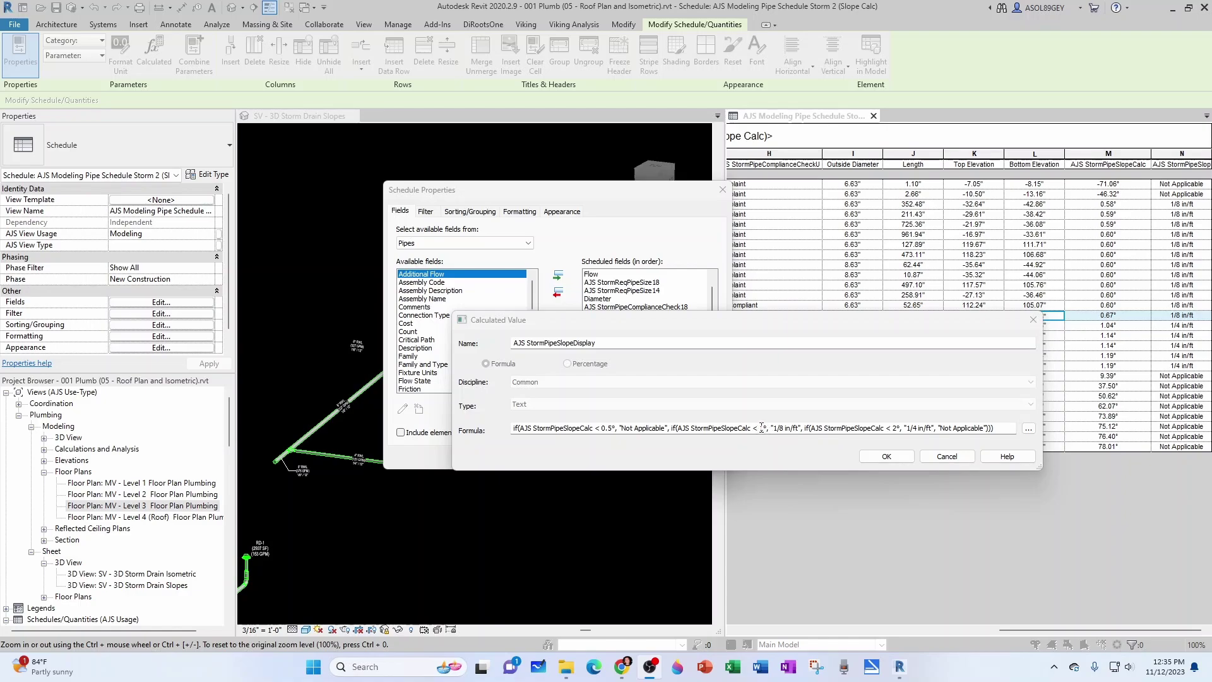
drag(773, 429, 791, 428)
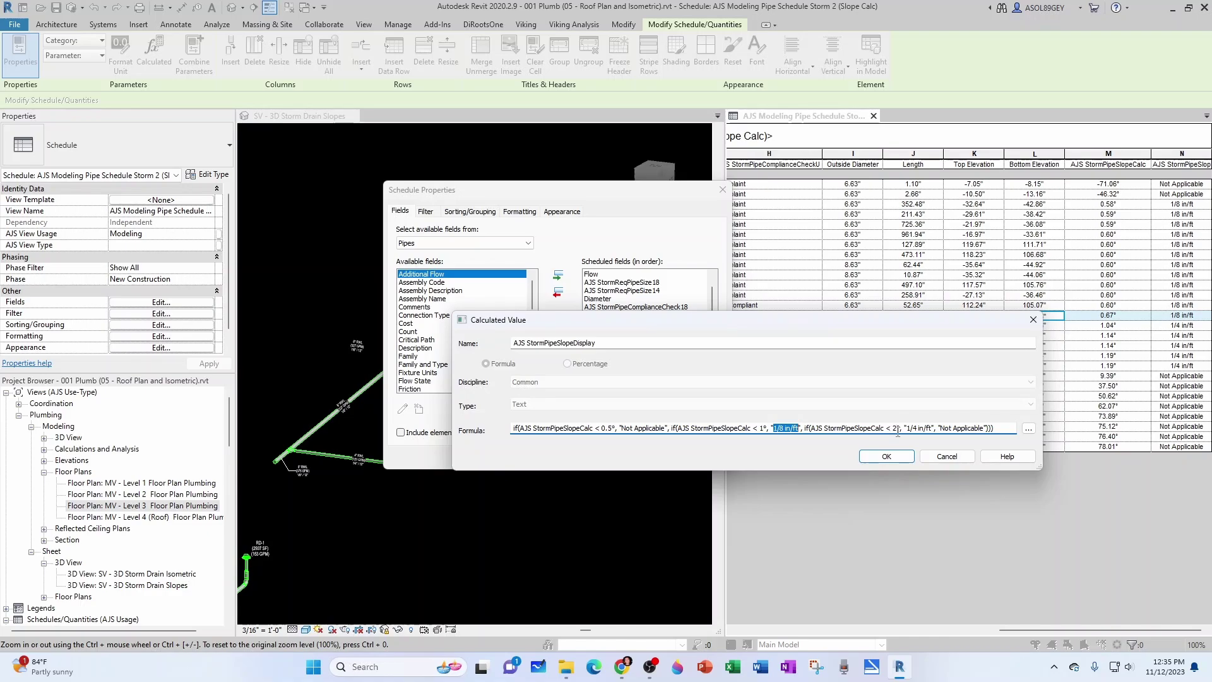
double_click(895, 428)
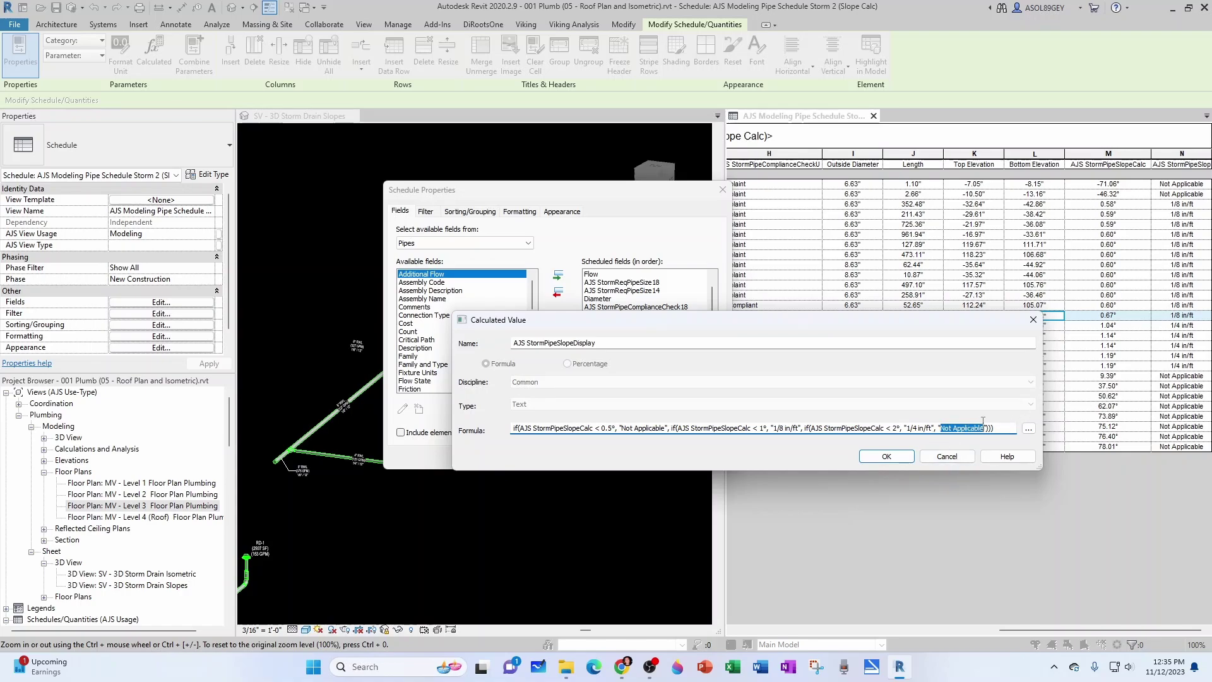
click(947, 456)
click(653, 457)
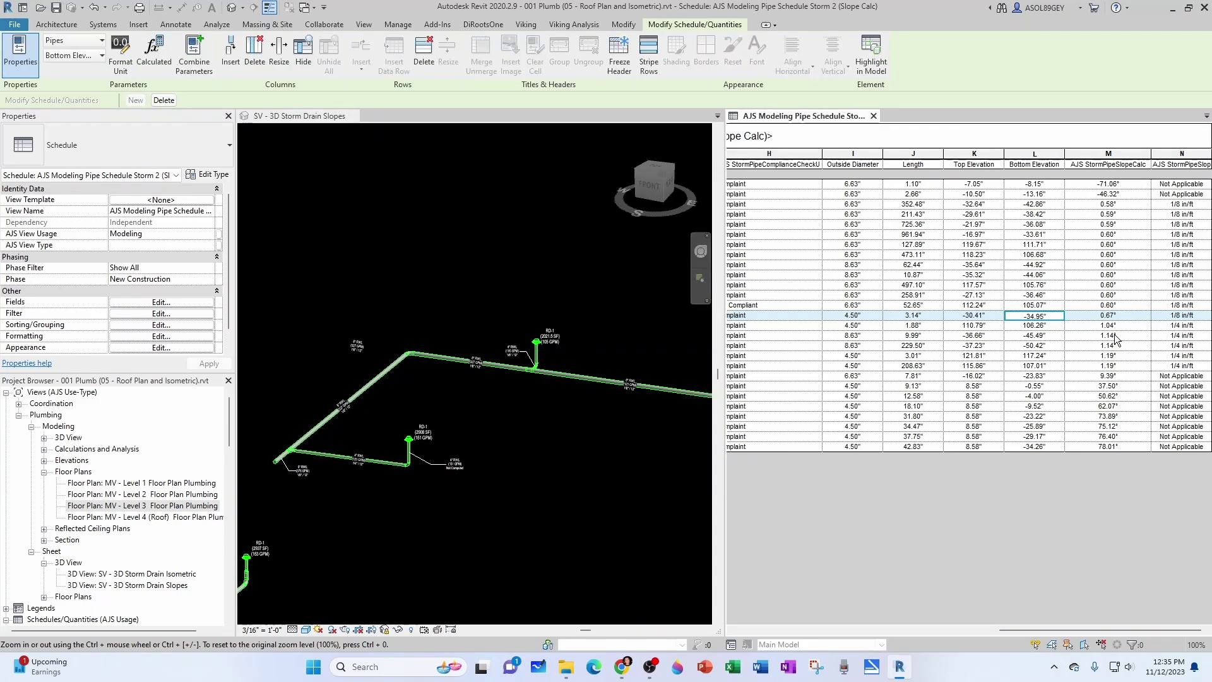
- Locate and zoom to the pipes for the 1.04° and 1.19° schedule rows in 3D
click(1115, 326)
click(568, 467)
click(473, 382)
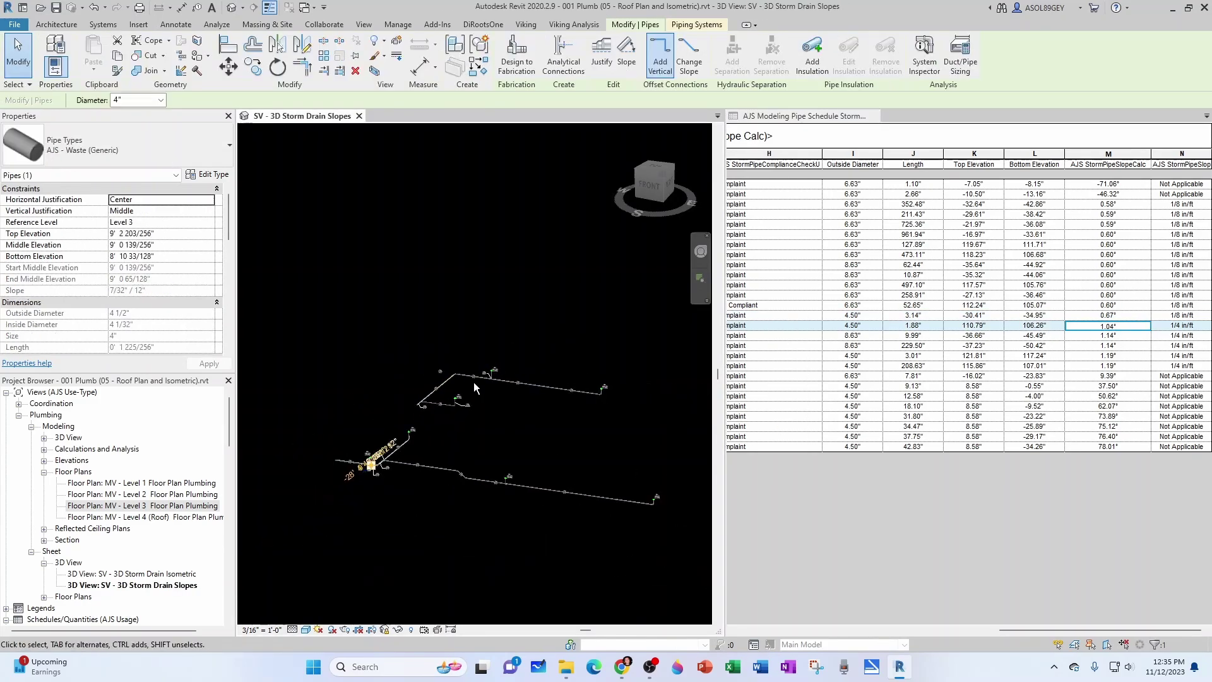
scroll(379, 487, up, 3)
scroll(379, 488, up, 8)
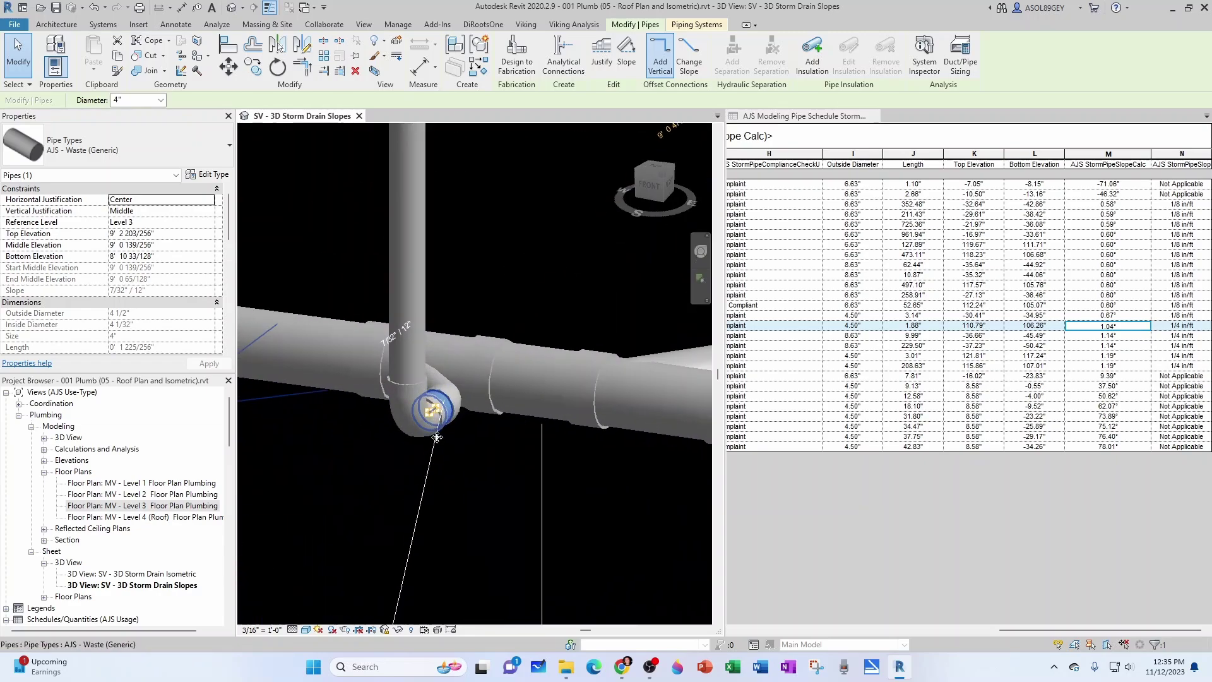
middle_drag(421, 486, 482, 448)
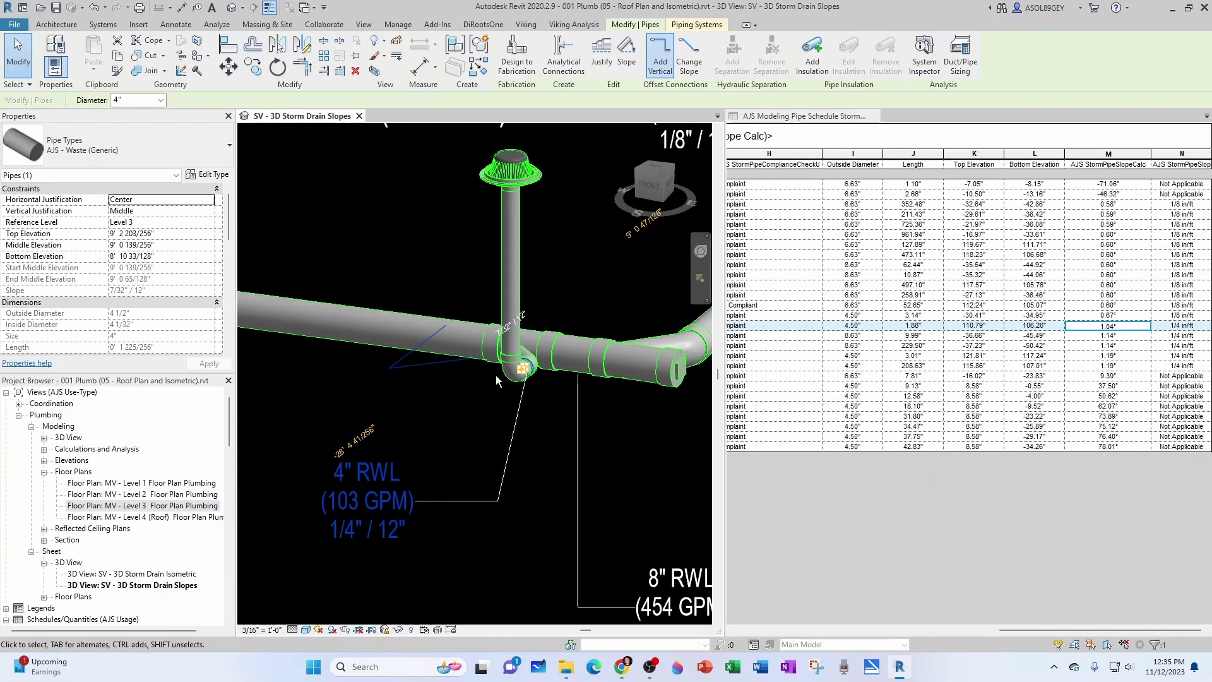
drag(515, 386, 517, 378)
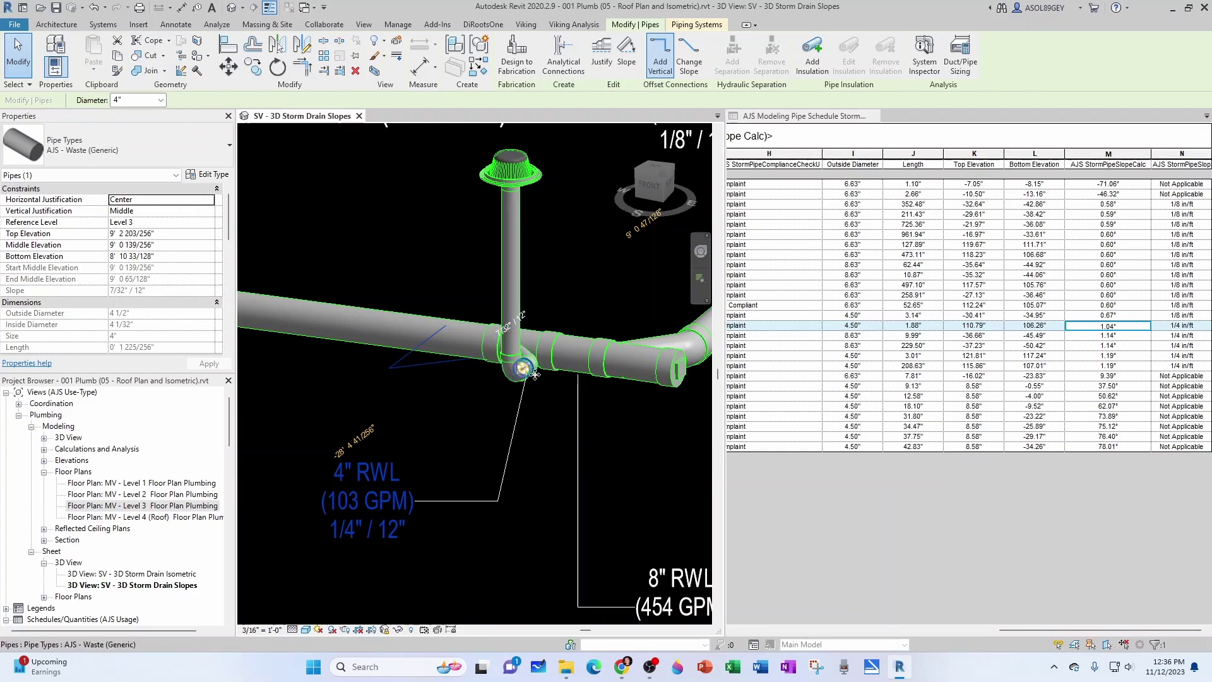
click(1114, 366)
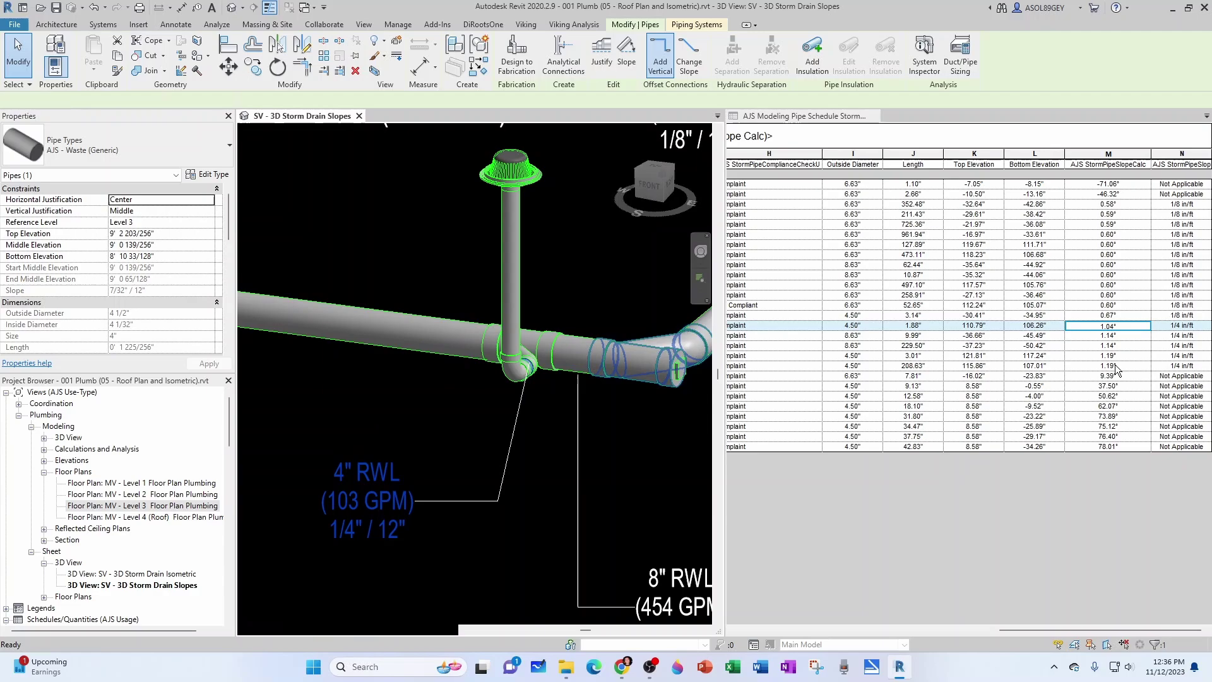
scroll(598, 441, down, 6)
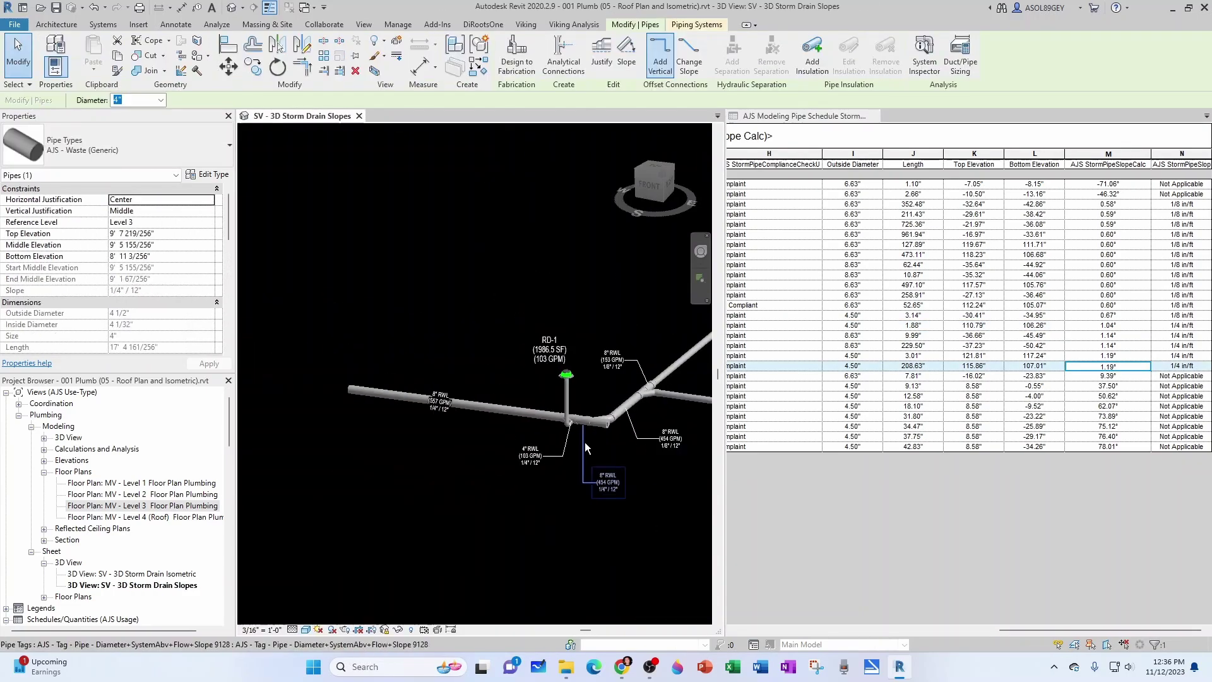
scroll(602, 466, up, 8)
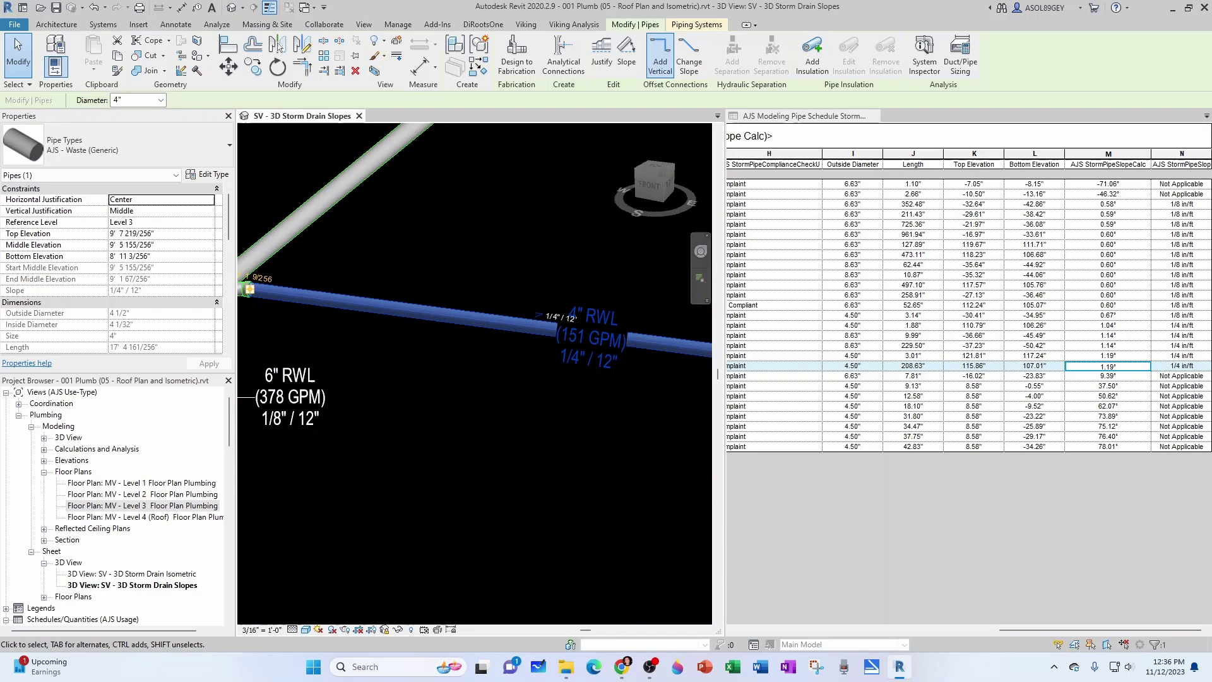
- Locate the steep 76.40° and 75.12° Not Applicable risers in the 3D view
click(1108, 438)
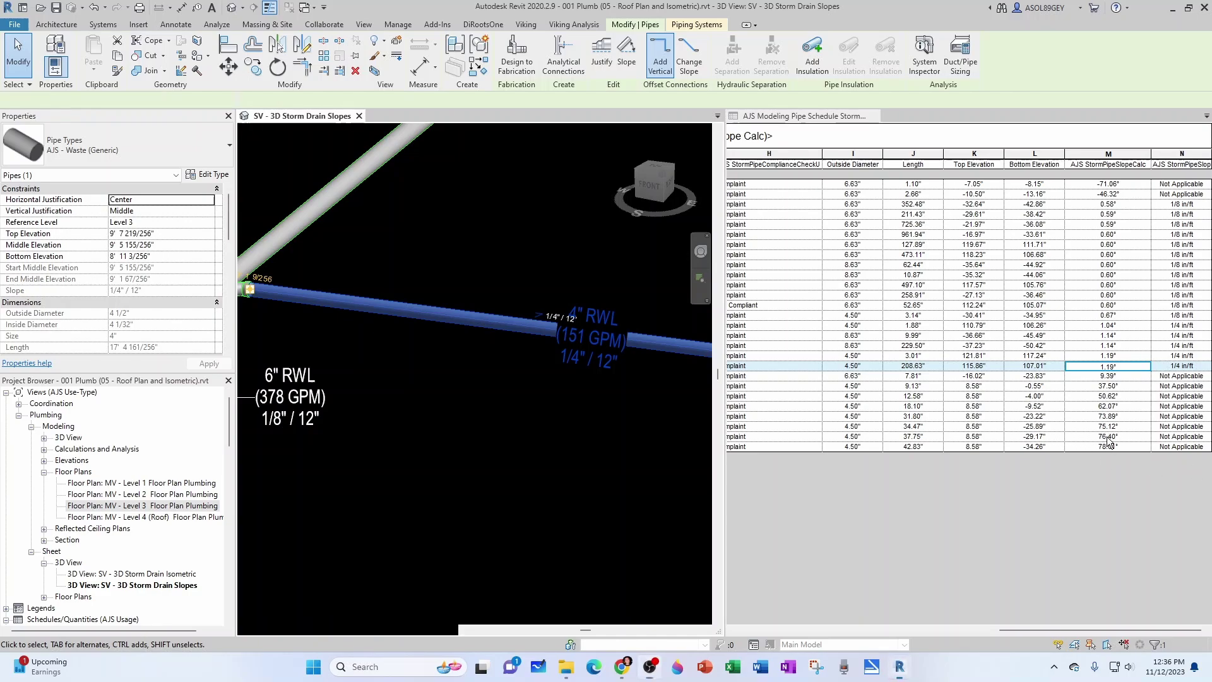
click(573, 459)
scroll(543, 455, down, 3)
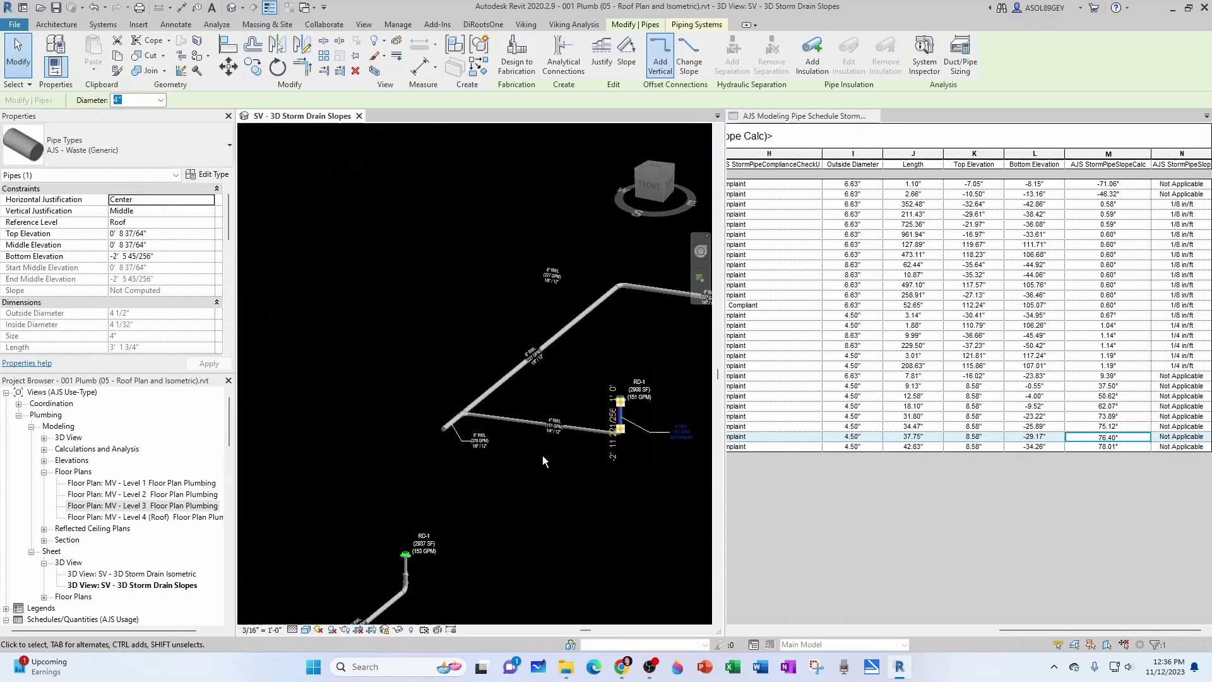
scroll(592, 433, up, 4)
scroll(565, 448, up, 3)
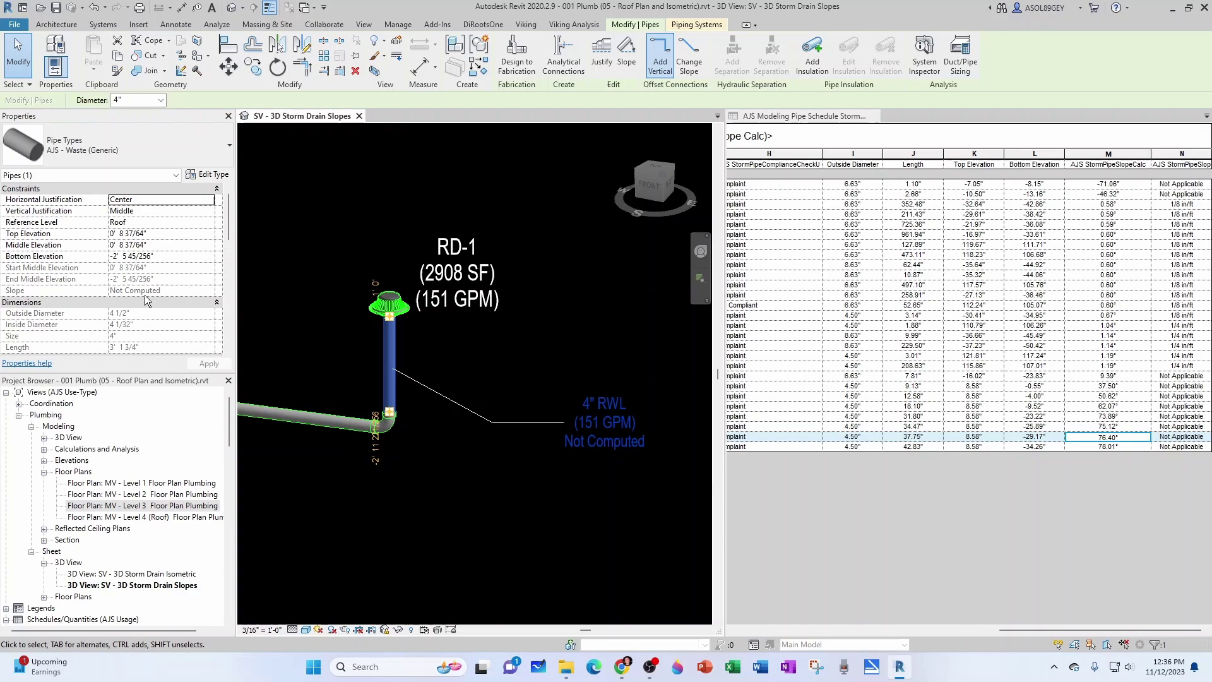
click(1096, 427)
scroll(540, 441, down, 5)
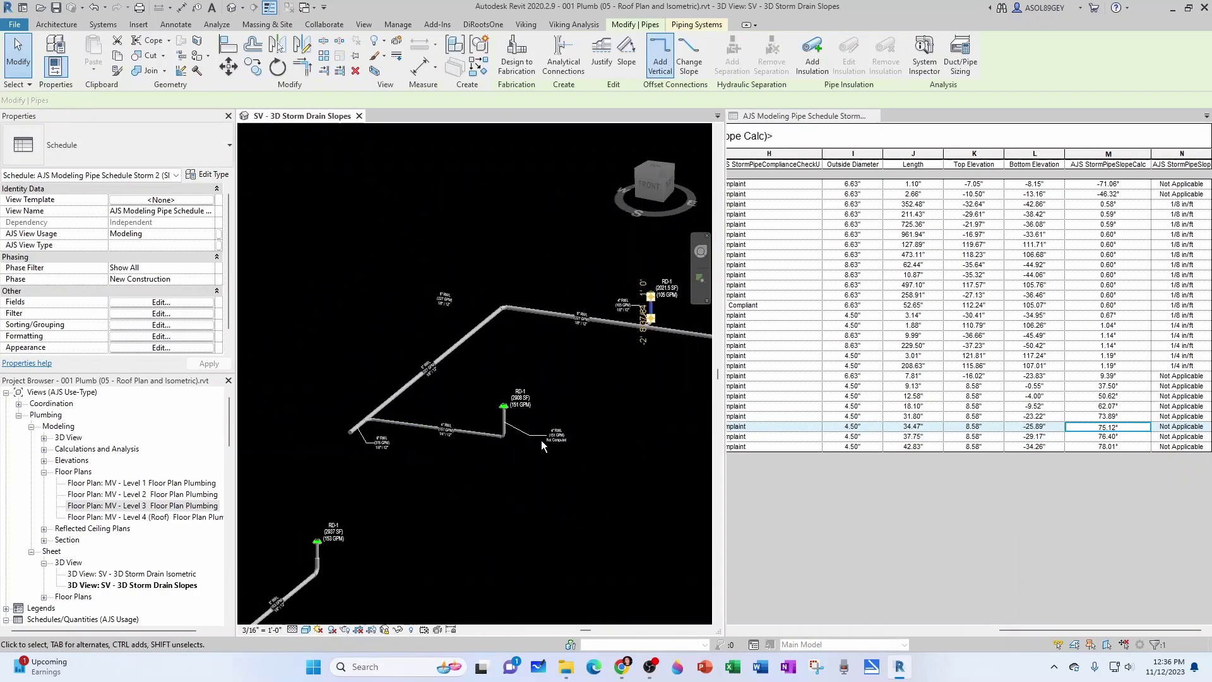
scroll(611, 412, up, 5)
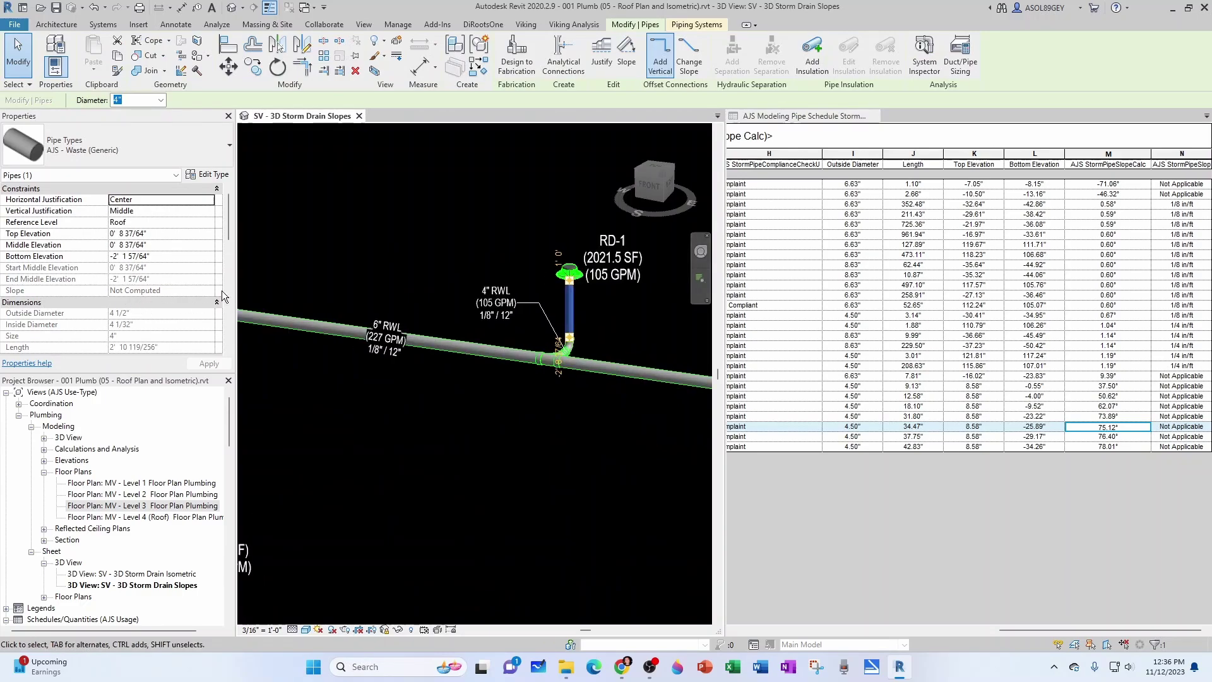
scroll(544, 320, up, 3)
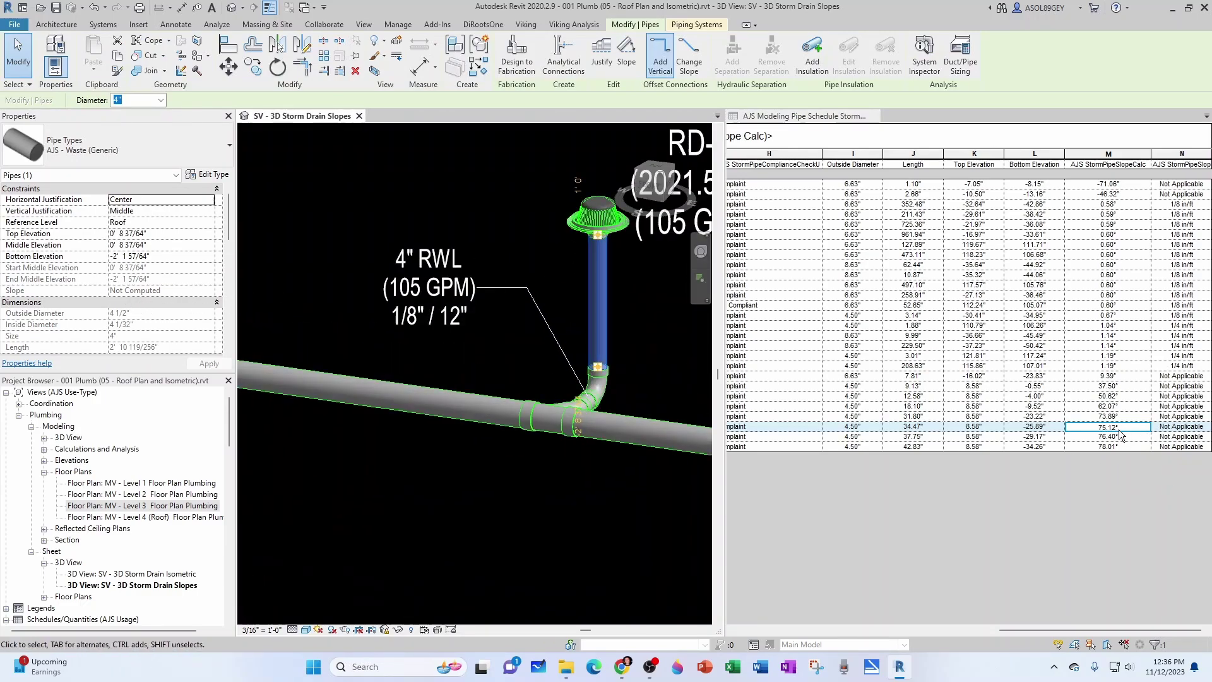
- Locate the short 6" drain pipe at 9.39° in the 3D model
click(1109, 377)
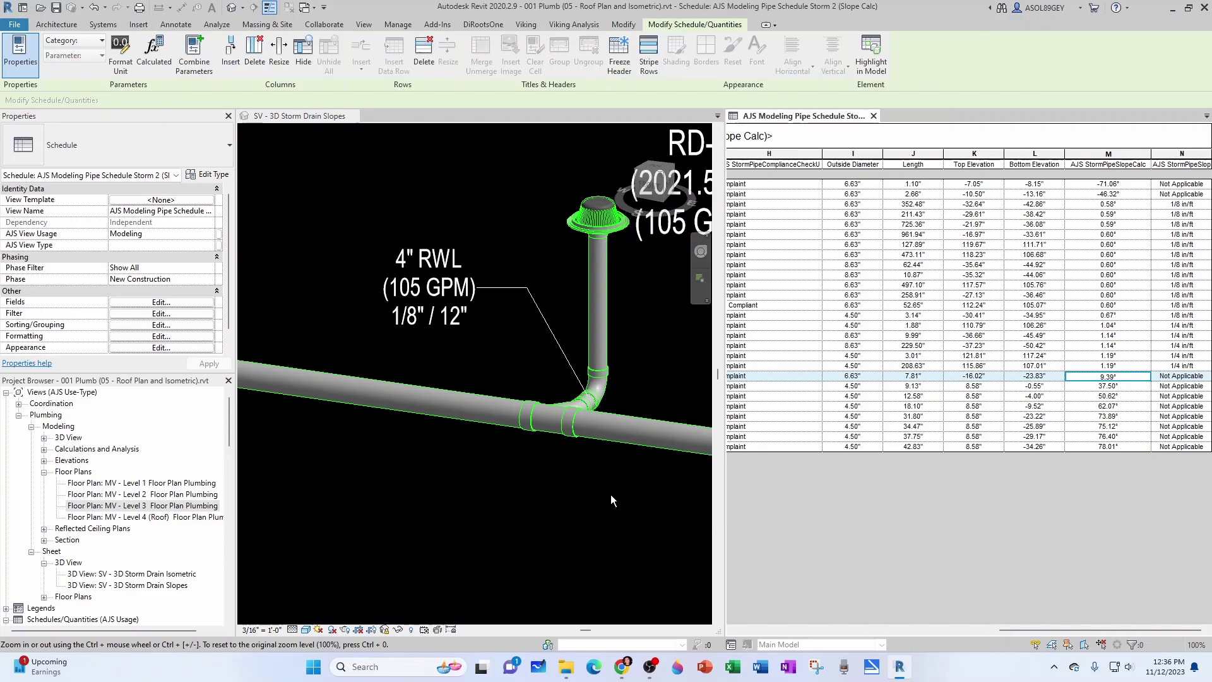
scroll(604, 468, down, 10)
click(605, 469)
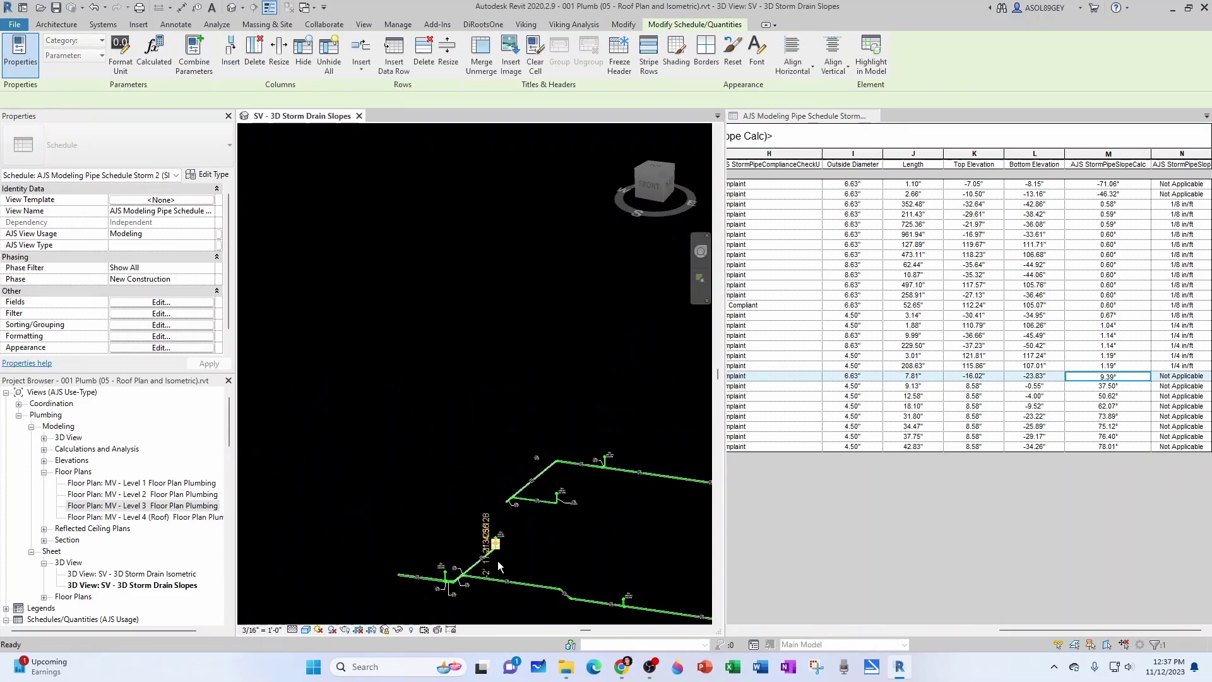
scroll(499, 559, up, 8)
scroll(503, 523, up, 5)
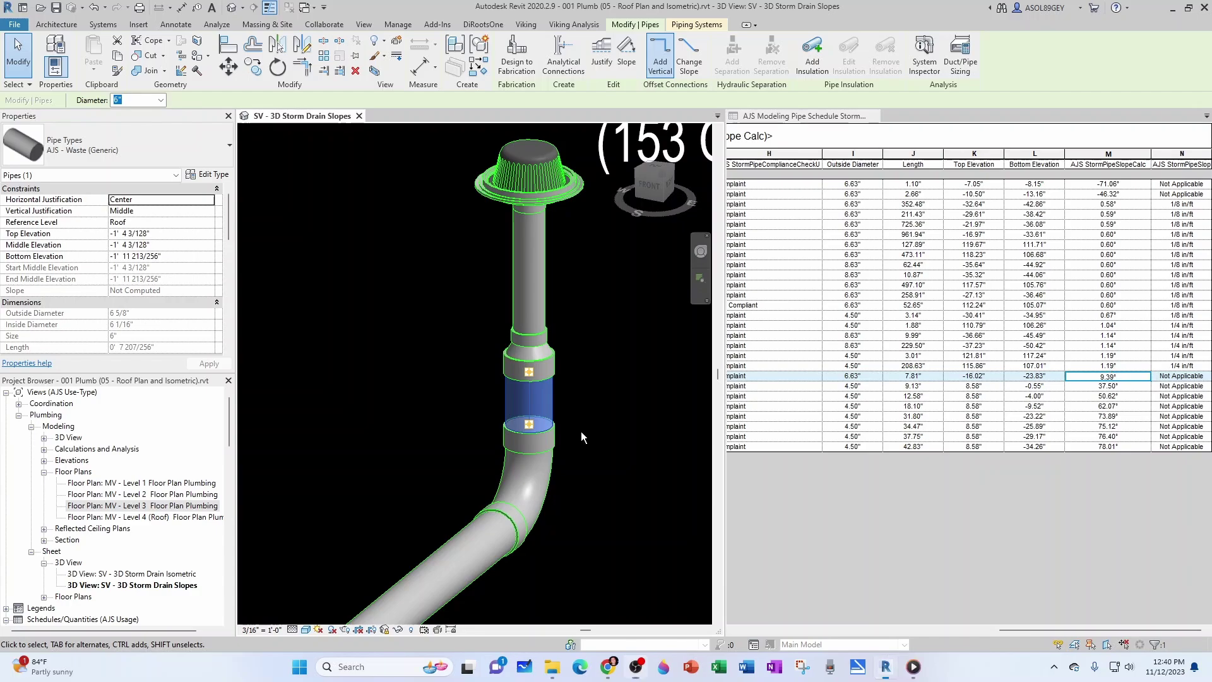
scroll(562, 403, down, 3)
key(Escape)
scroll(562, 400, down, 3)
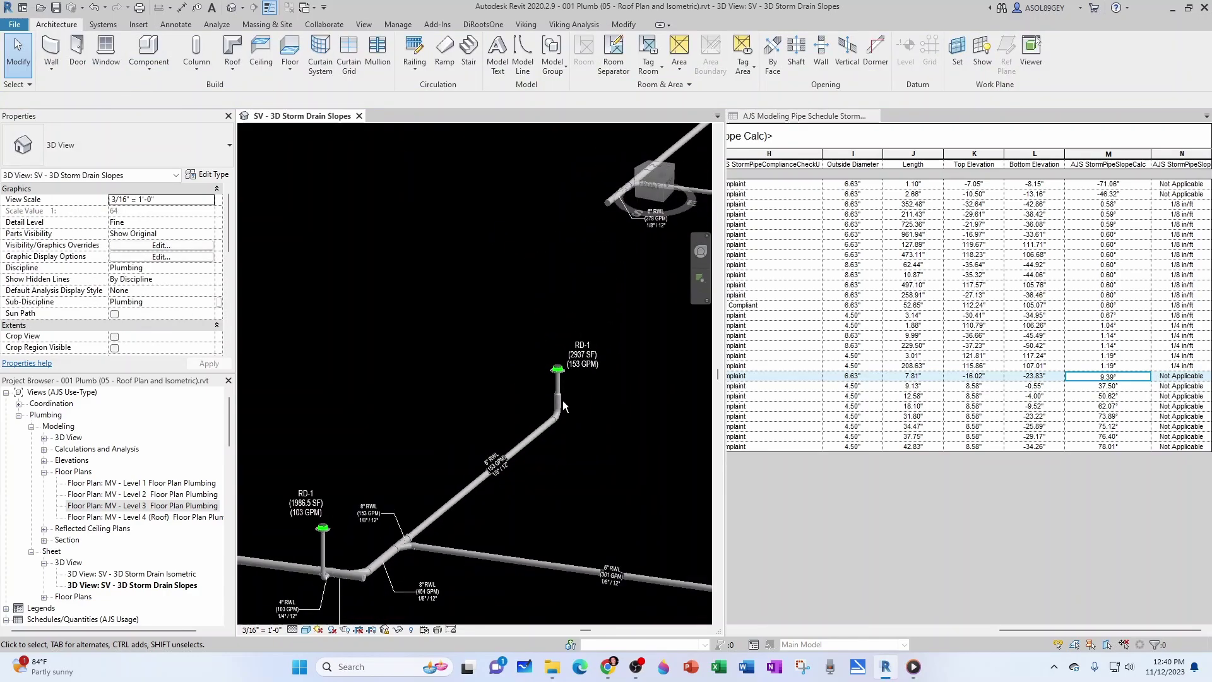
click(1114, 185)
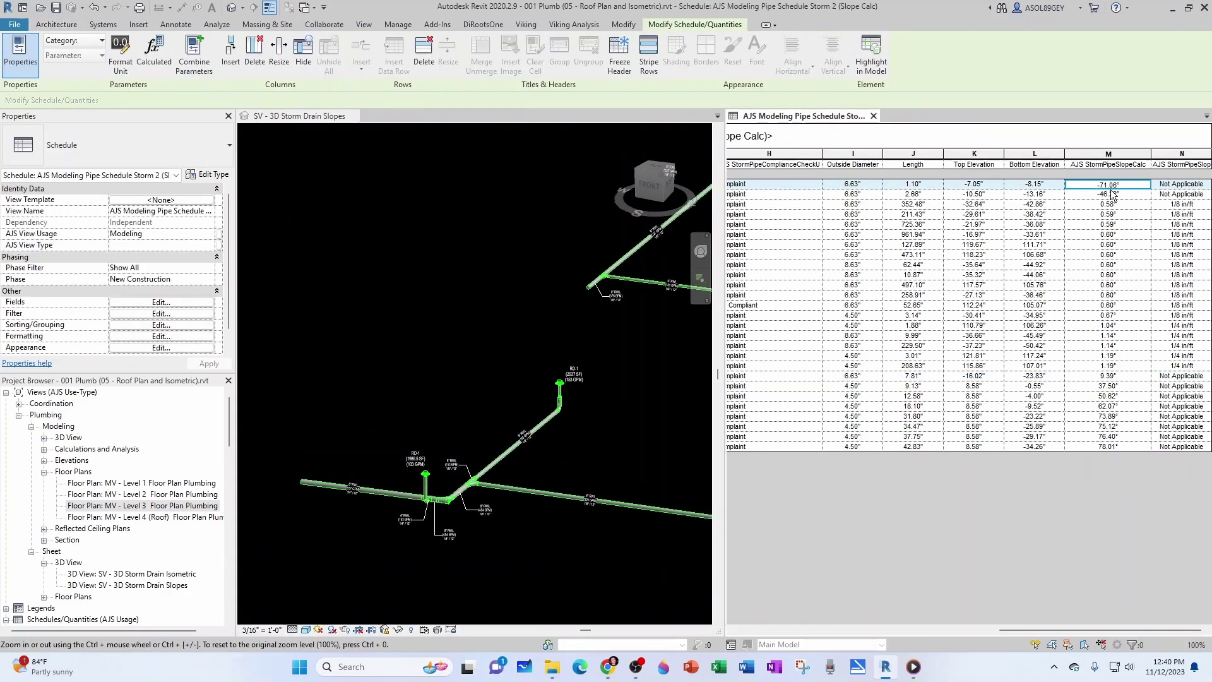
click(572, 414)
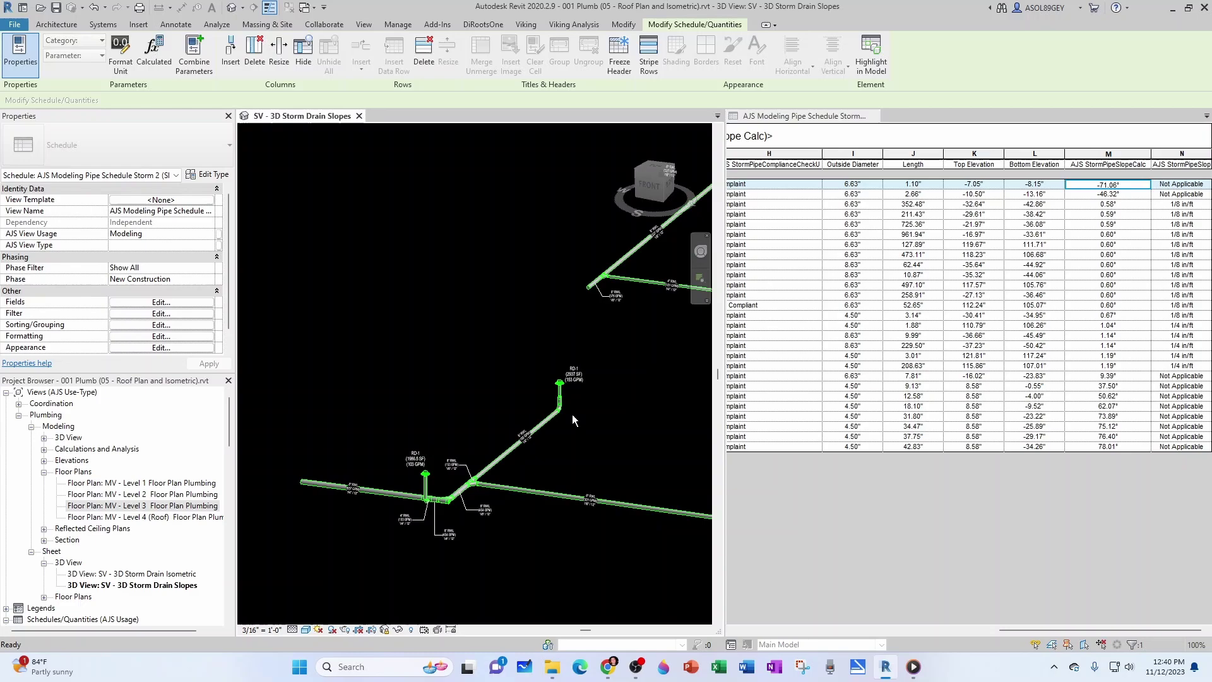
scroll(553, 423, up, 5)
scroll(625, 467, up, 10)
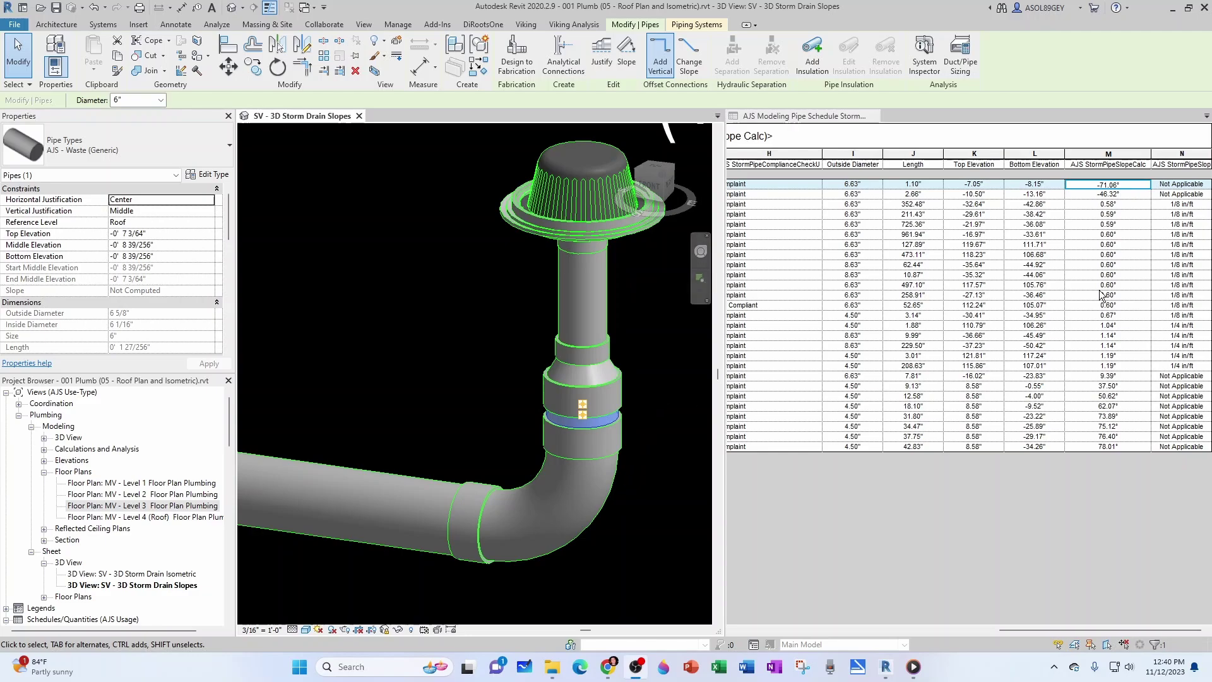
click(1112, 195)
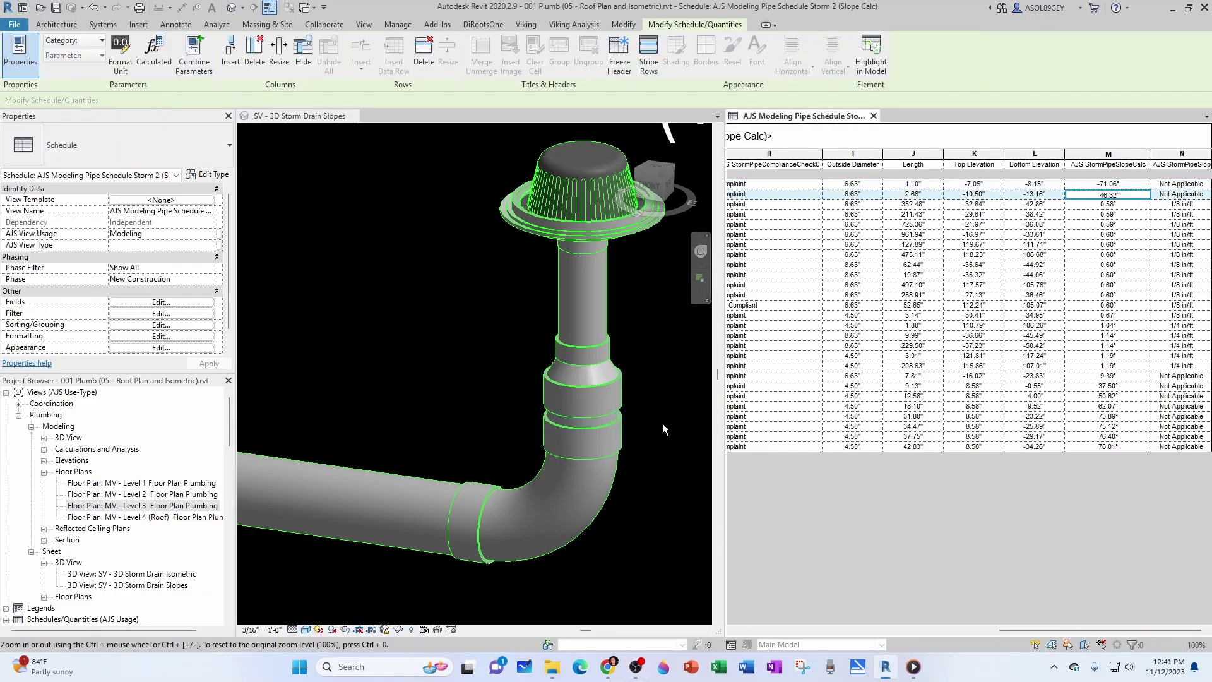
scroll(627, 430, down, 5)
scroll(615, 434, down, 5)
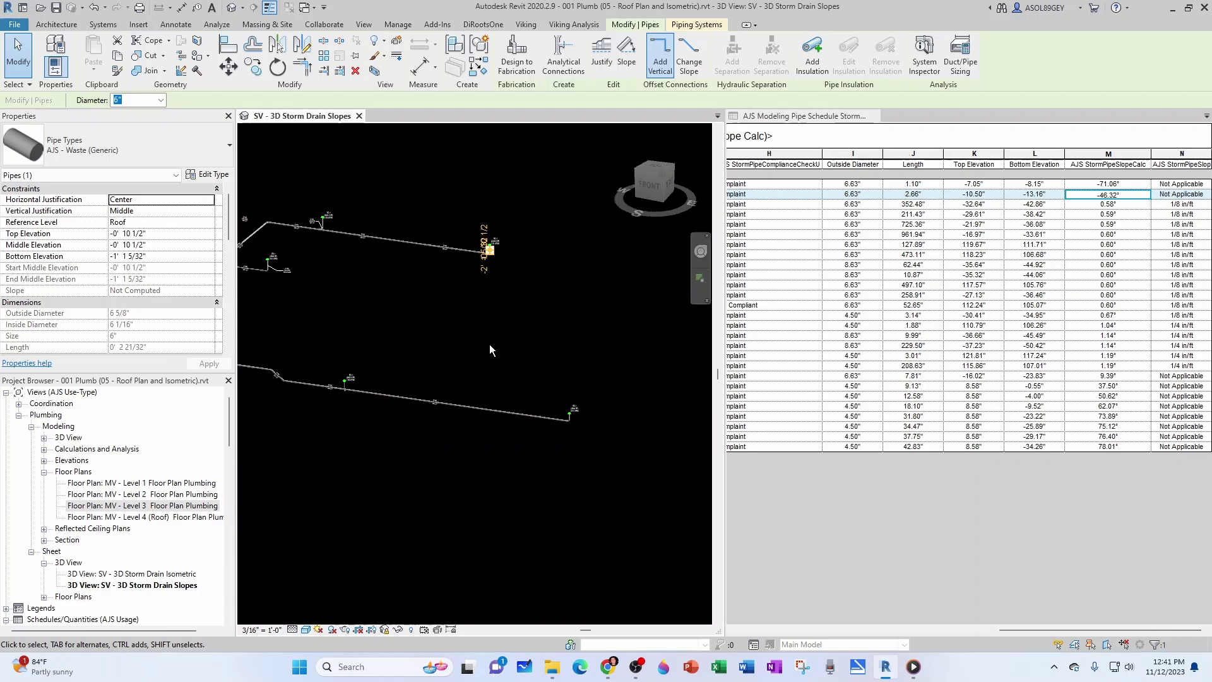
scroll(505, 278, up, 4)
scroll(528, 320, up, 5)
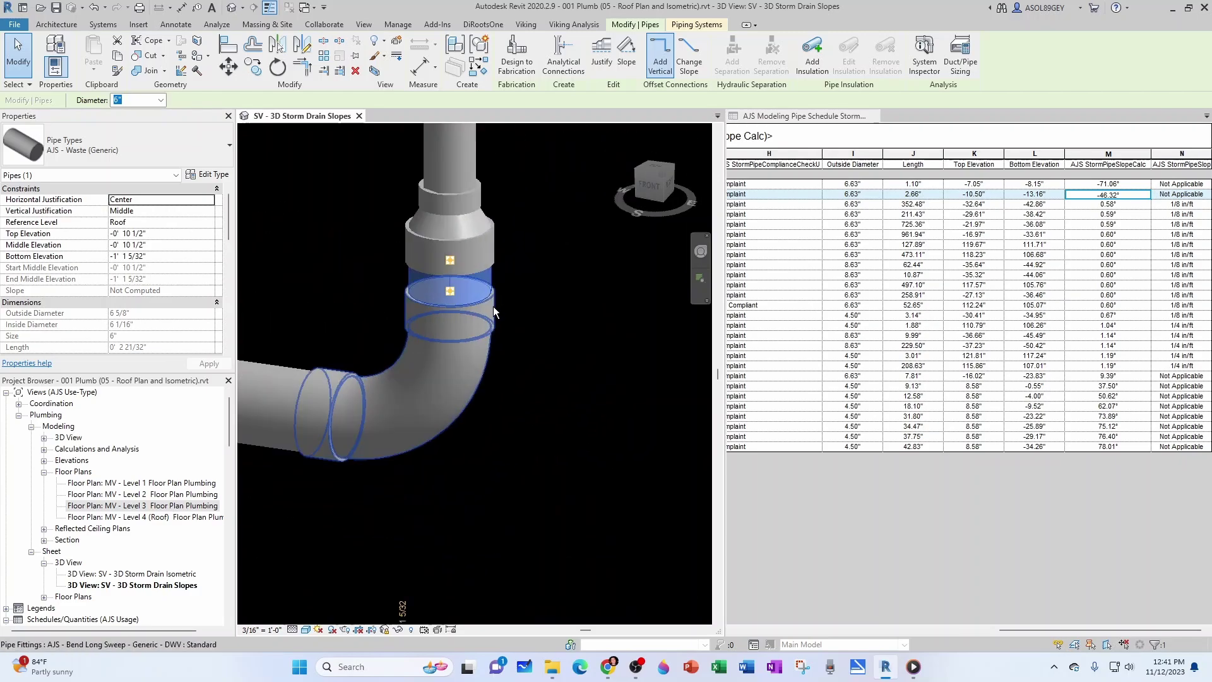
click(1101, 205)
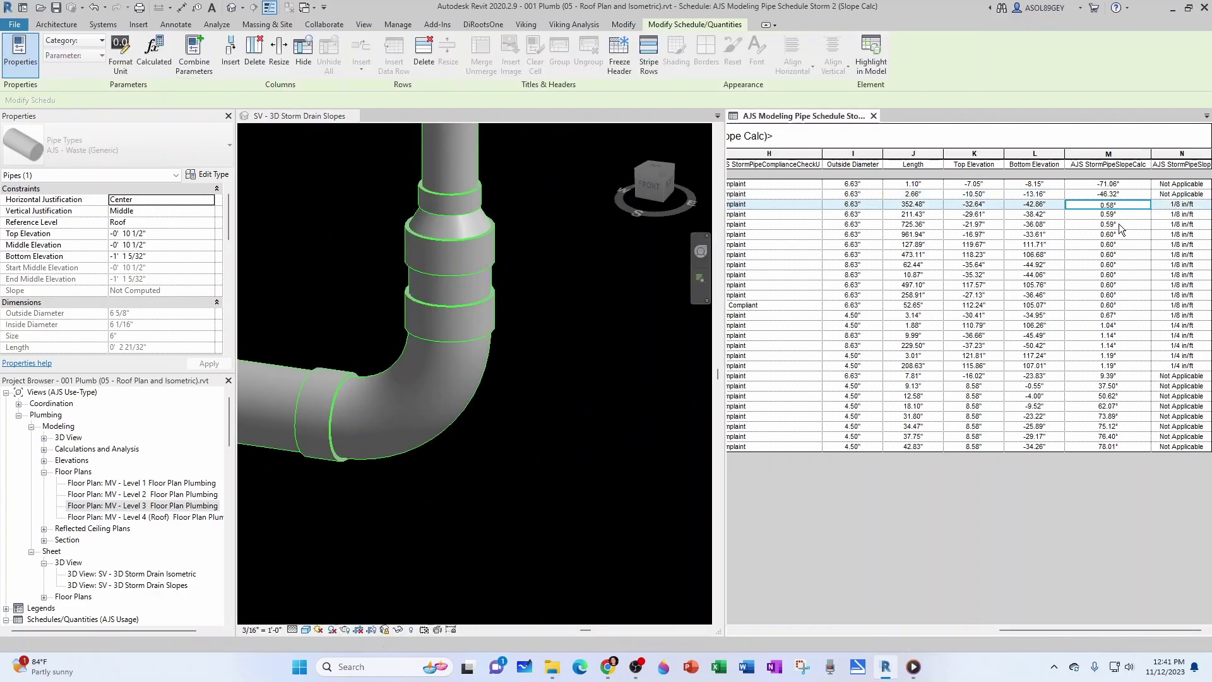
shift+click(1106, 308)
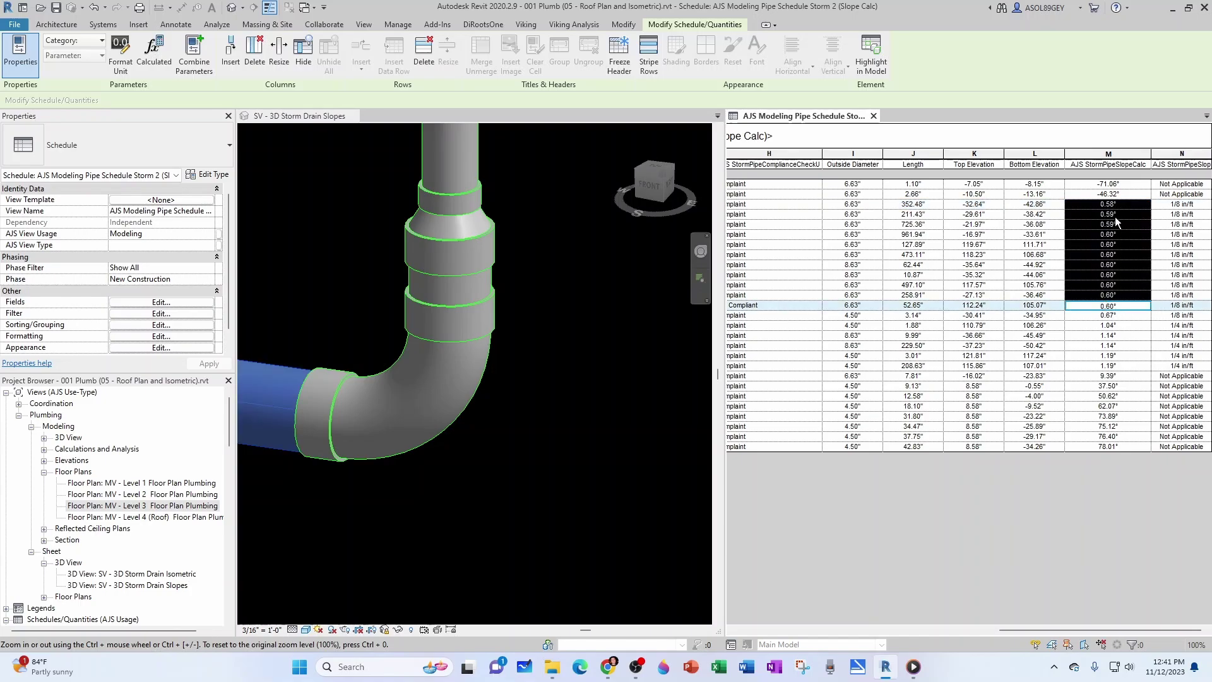
shift+click(1109, 317)
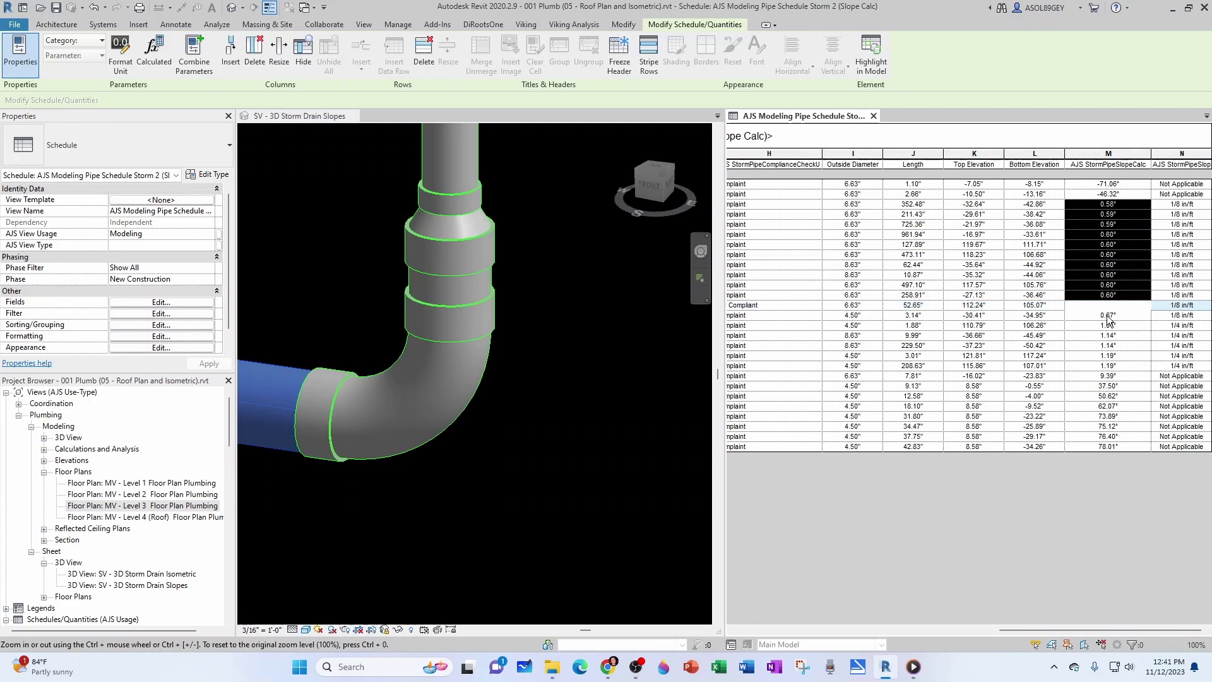
click(525, 399)
scroll(520, 409, down, 8)
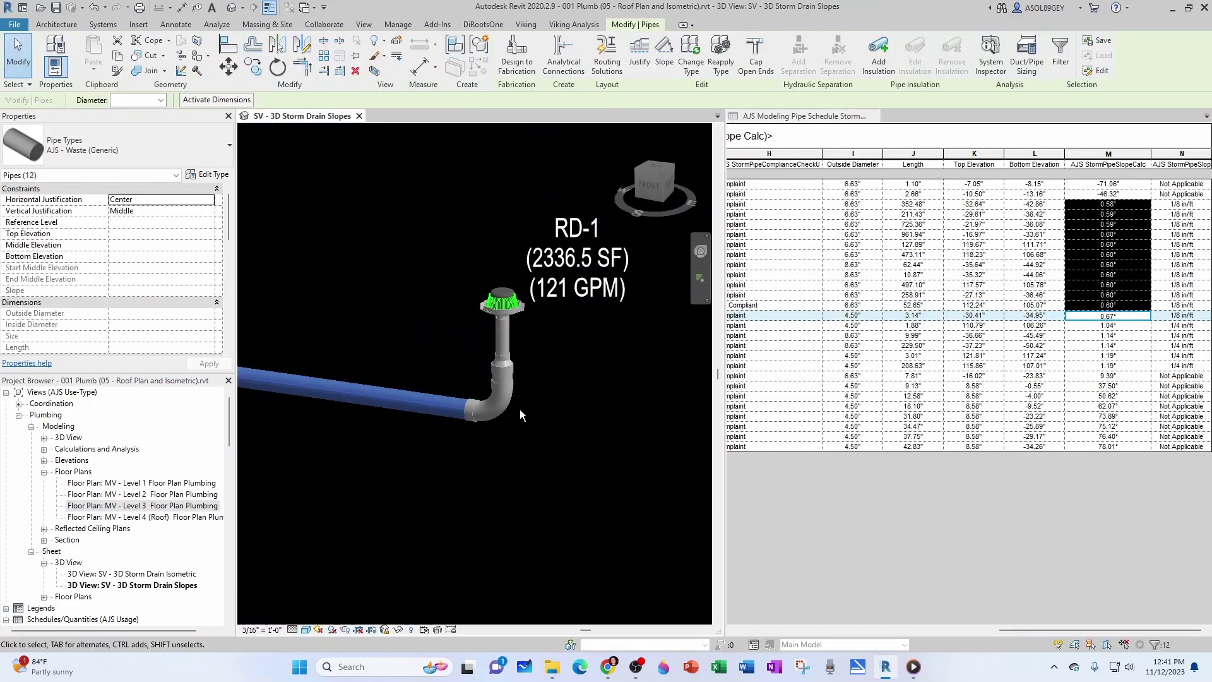
scroll(366, 388, up, 5)
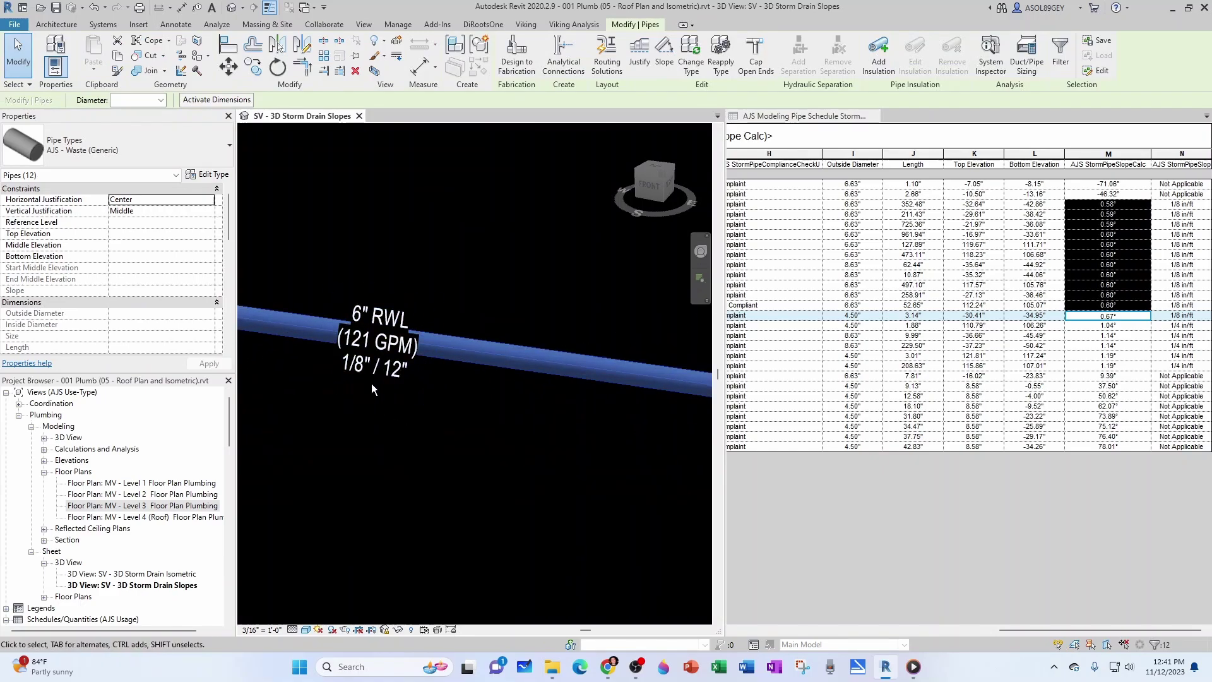
scroll(484, 411, down, 5)
scroll(483, 423, down, 5)
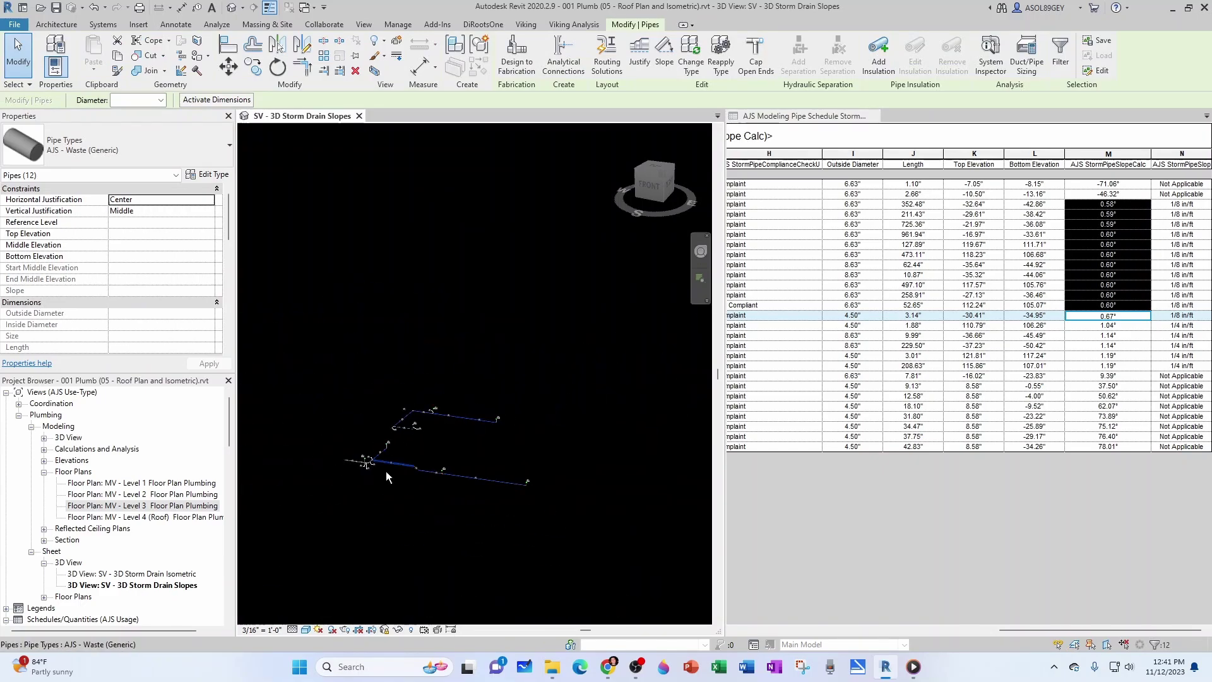
scroll(385, 471, up, 2)
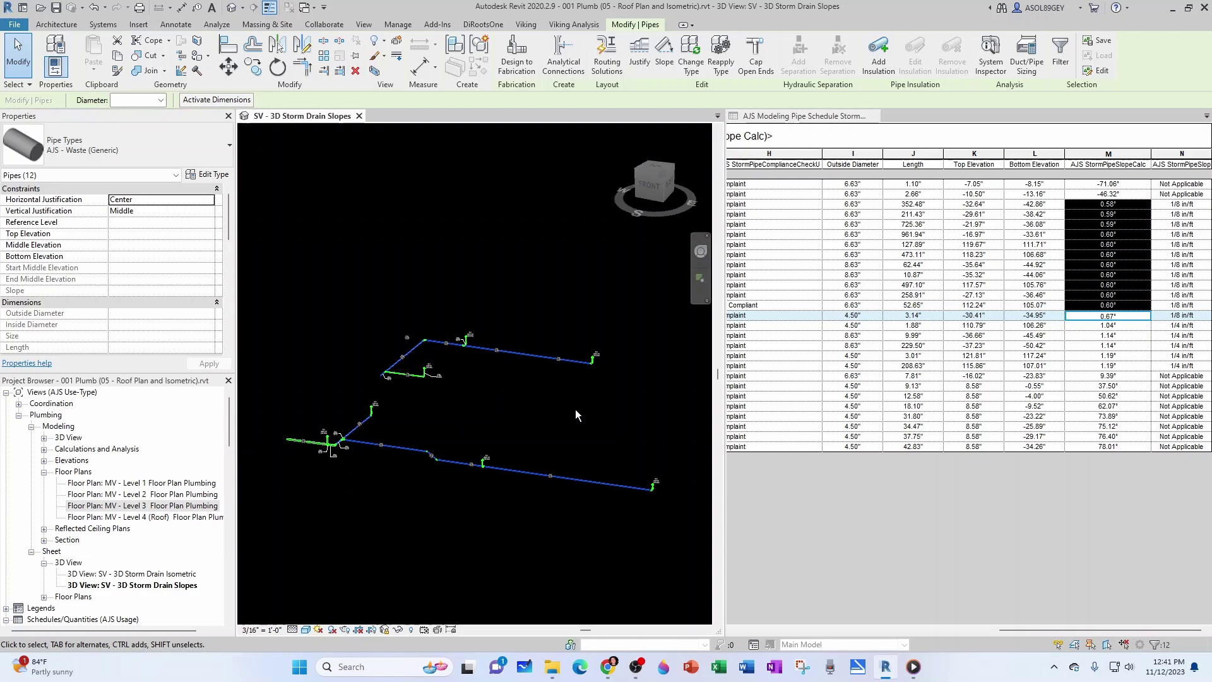
click(1099, 327)
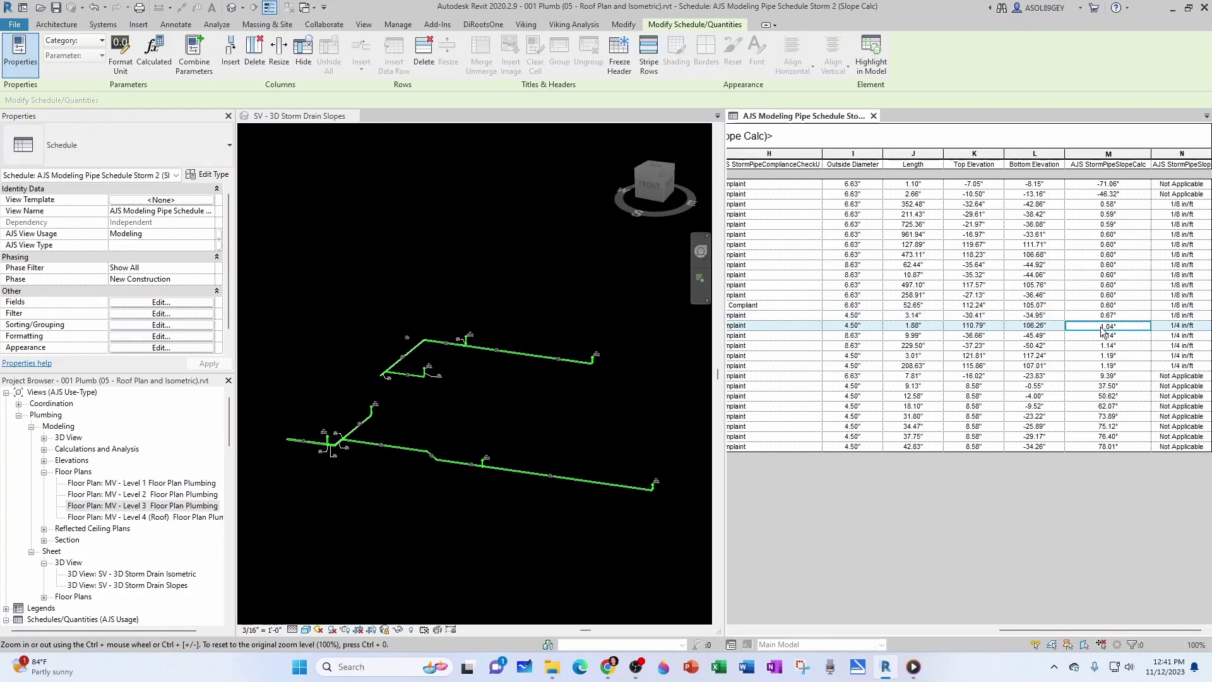
shift+click(1102, 366)
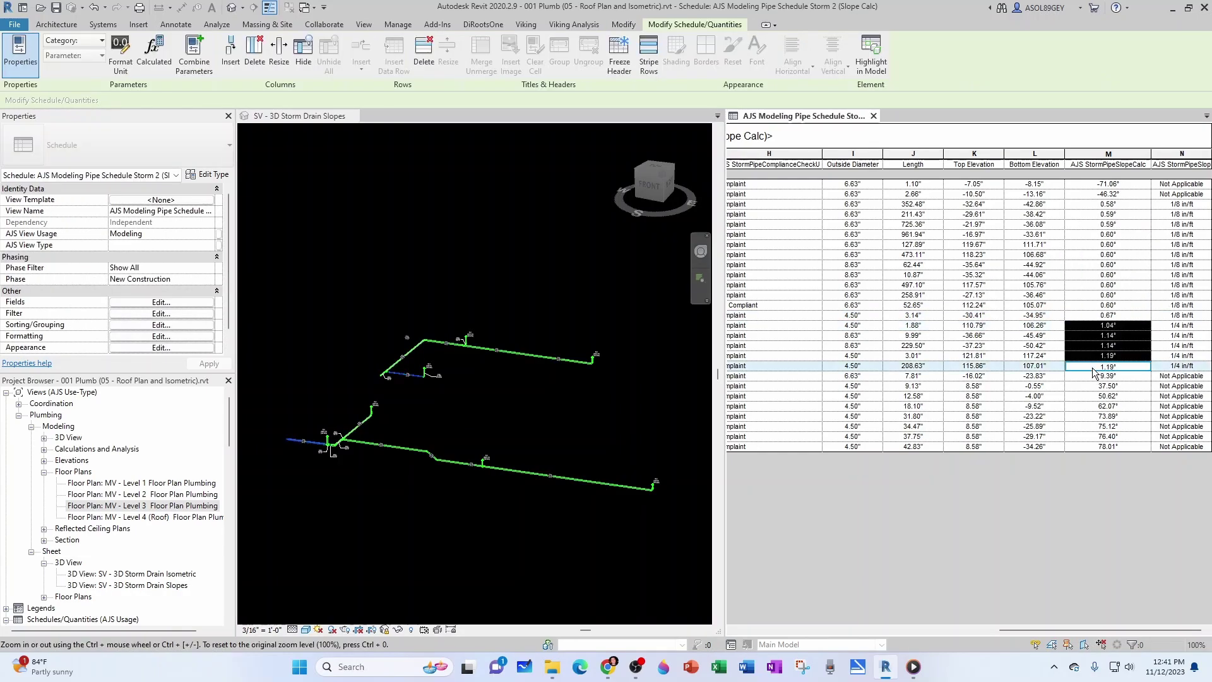
click(559, 400)
scroll(407, 413, up, 1)
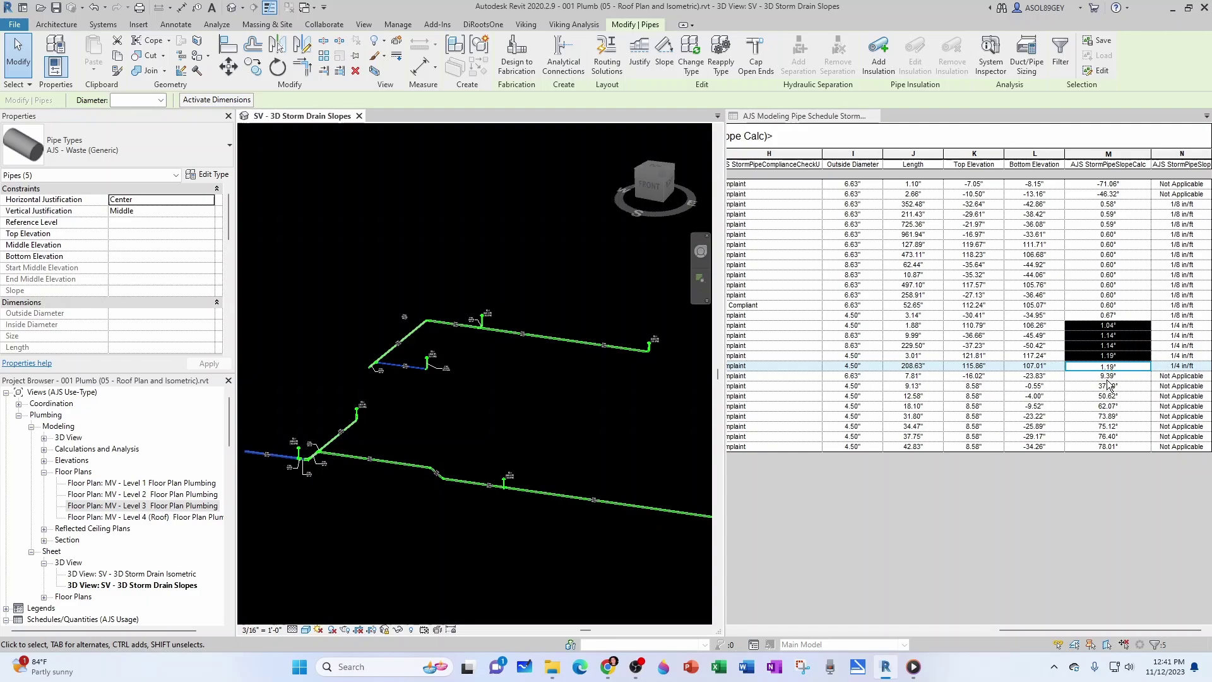
click(1109, 384)
shift+click(1096, 447)
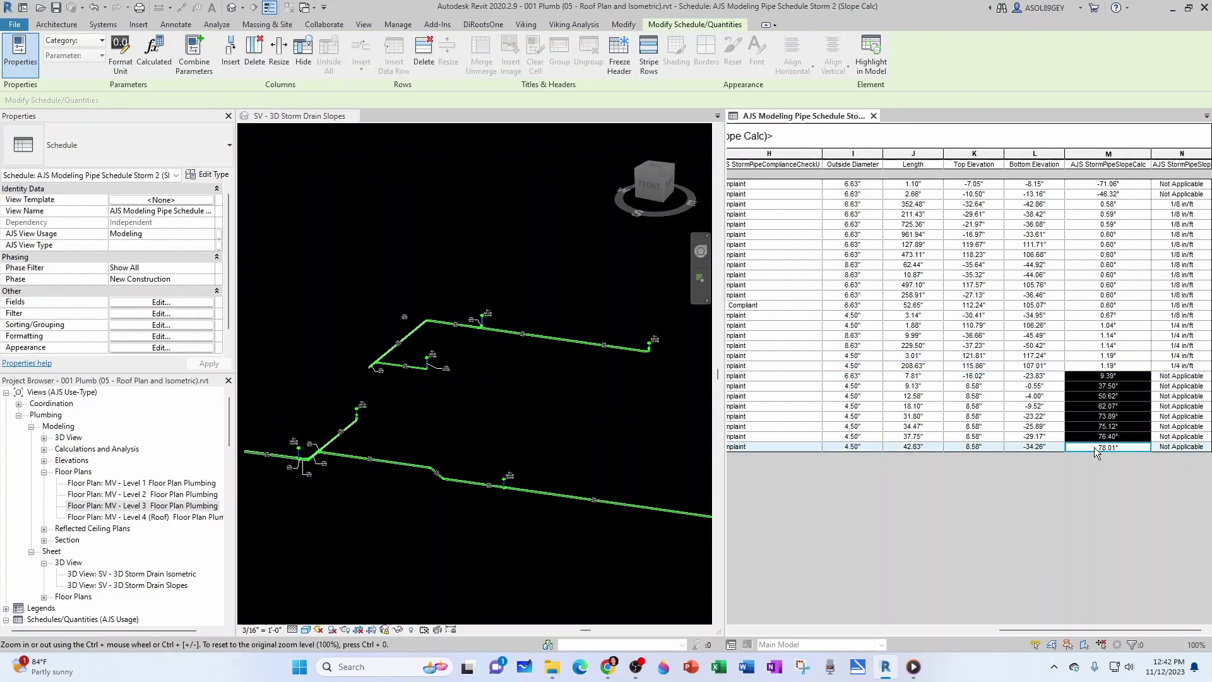
click(644, 418)
scroll(513, 505, up, 5)
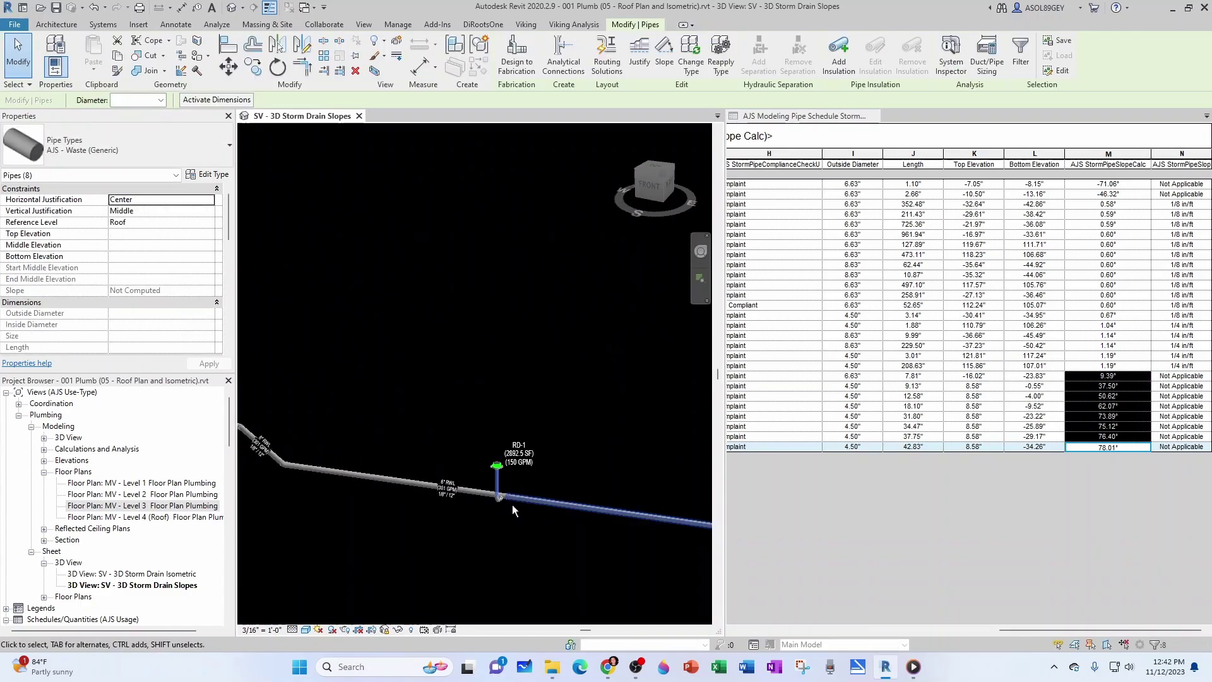
scroll(512, 505, down, 5)
key(ctrl+Tab)
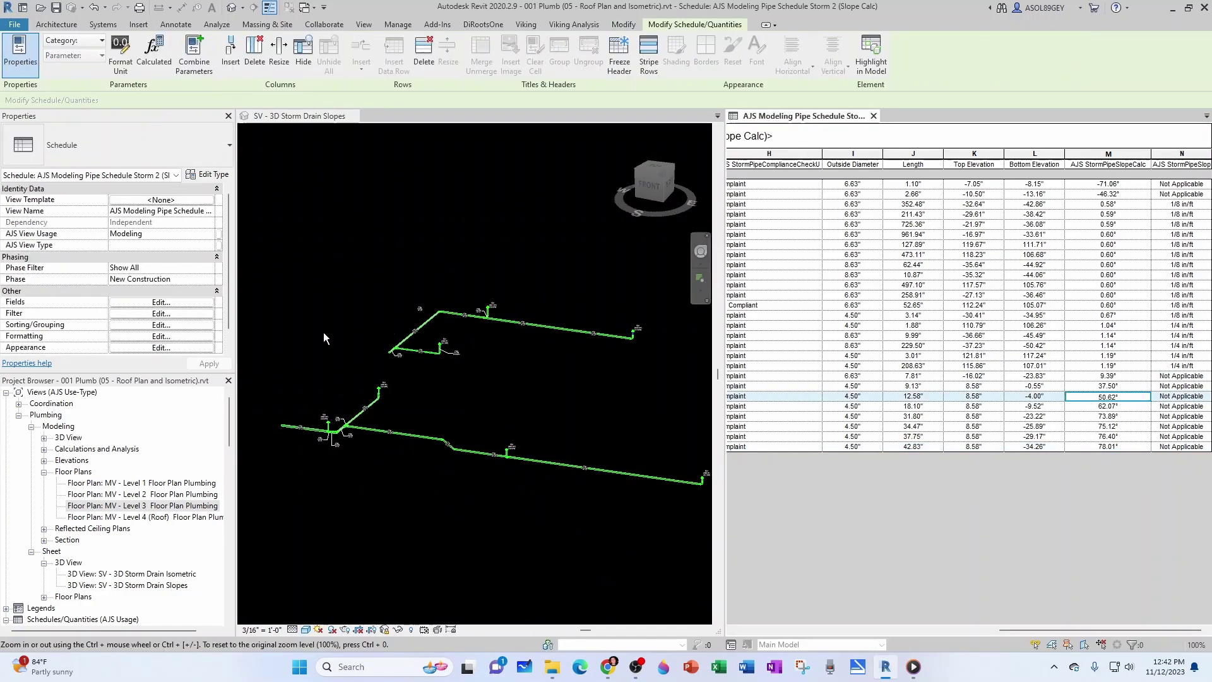
click(179, 302)
scroll(648, 366, down, 2)
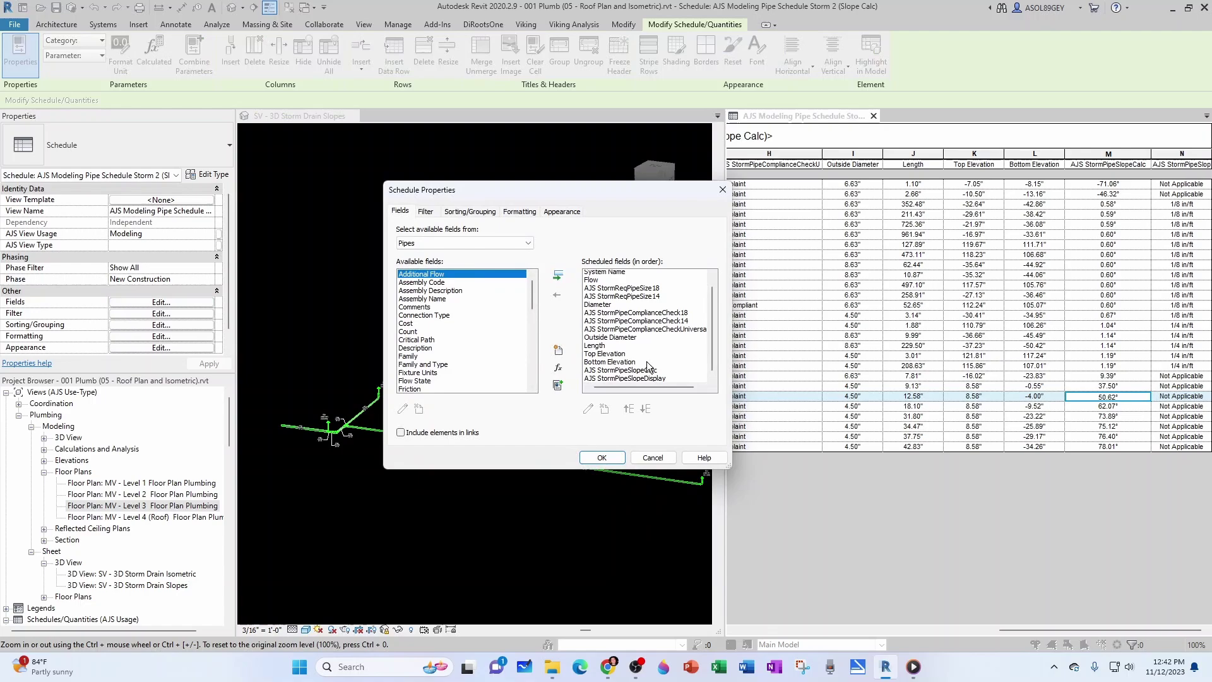
scroll(649, 367, down, 1)
click(618, 373)
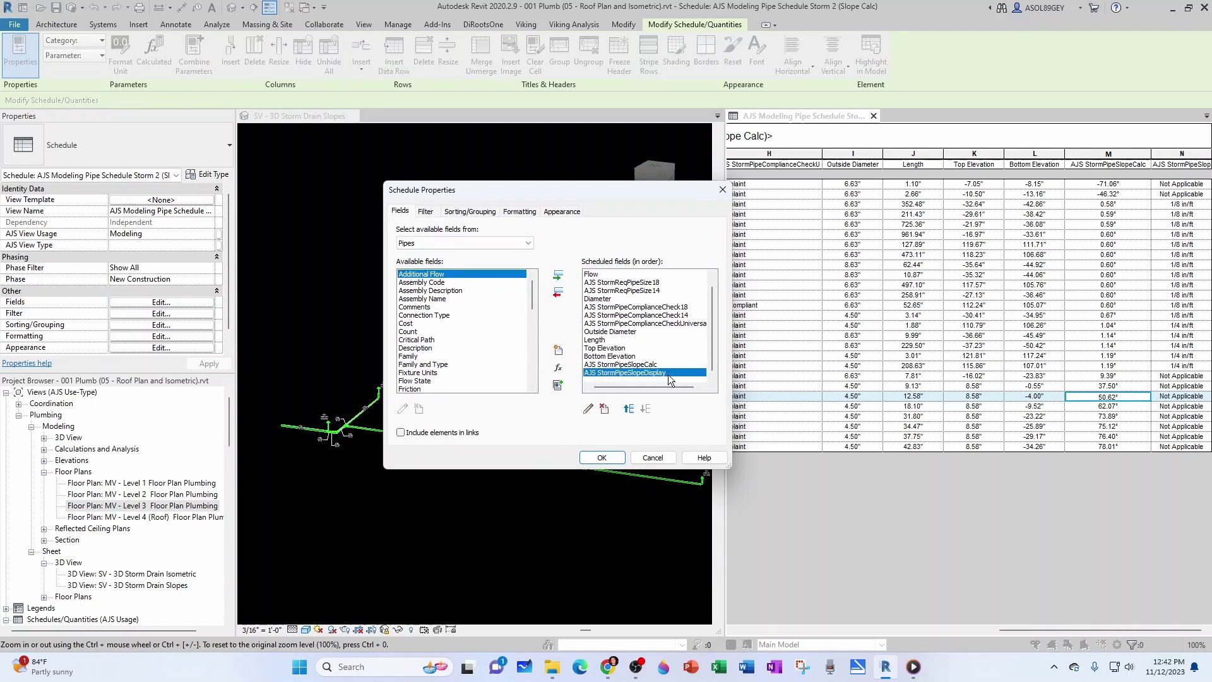
click(586, 410)
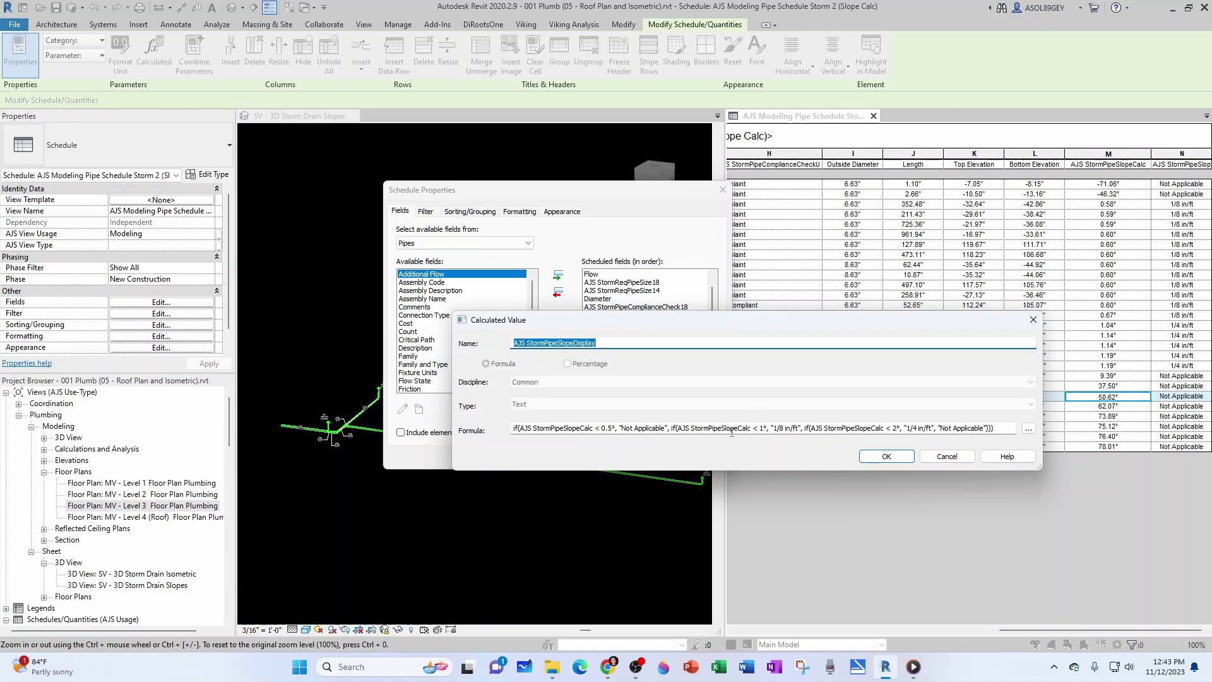
double_click(776, 431)
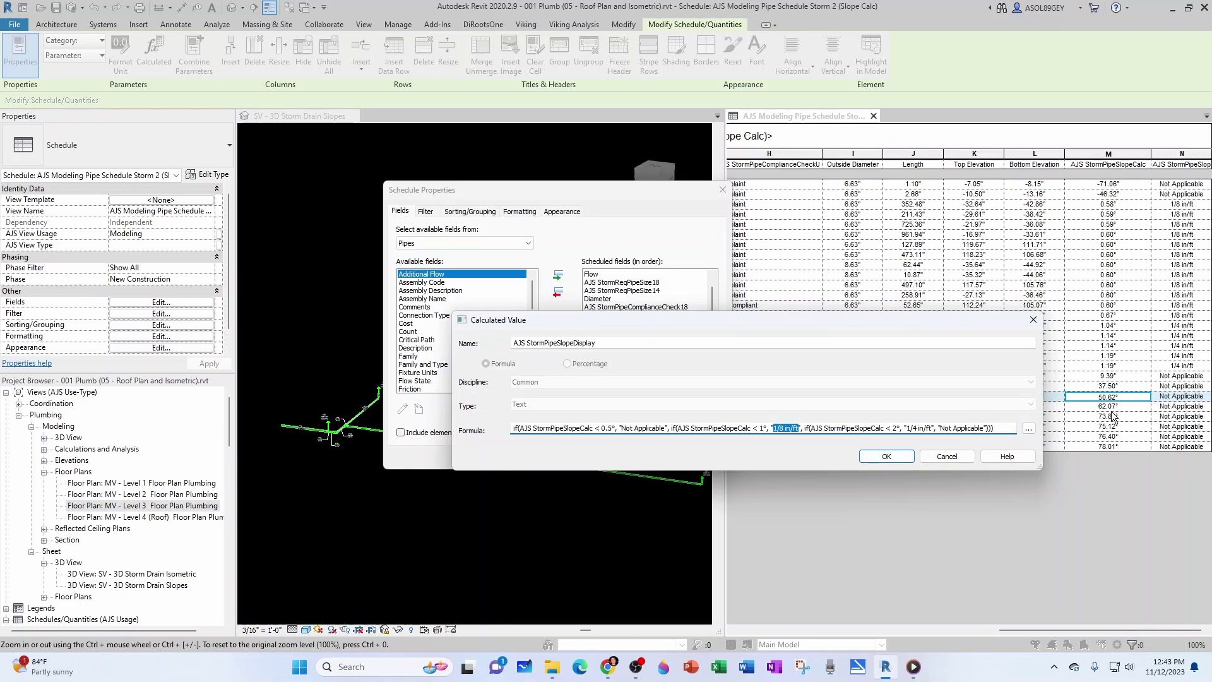
click(946, 456)
click(654, 456)
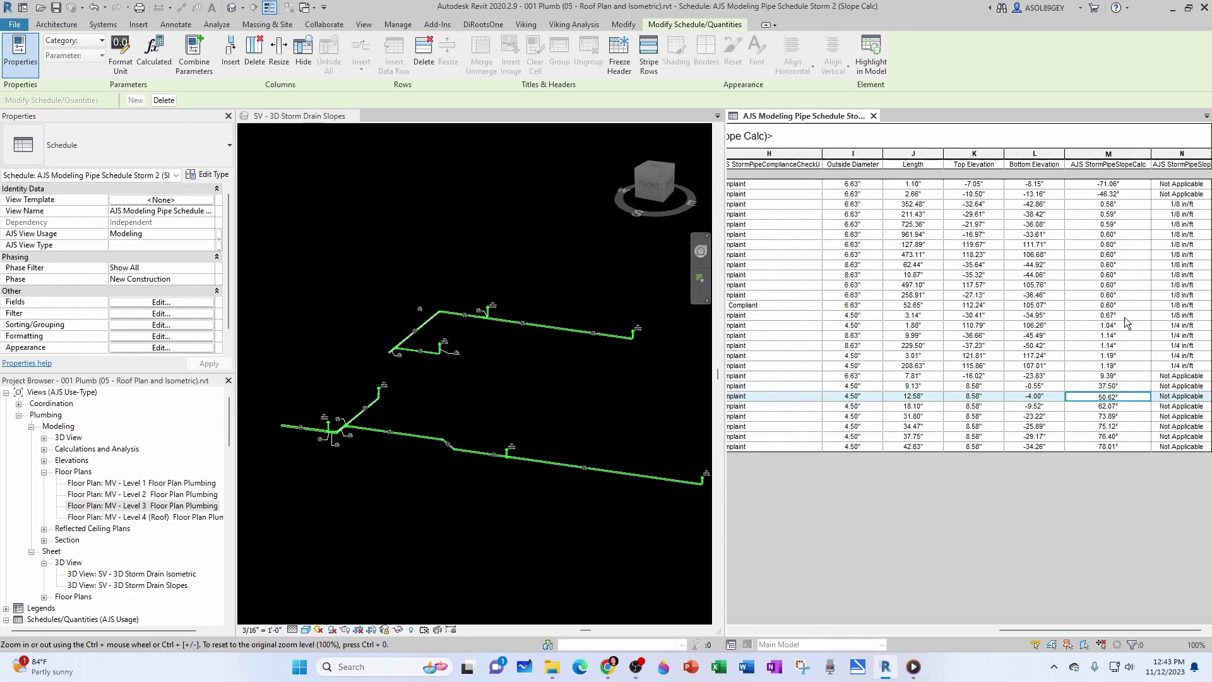
- Add a filter: AJS StormPipeSlopeDisplay does not equal Not Applicable
click(134, 315)
click(517, 233)
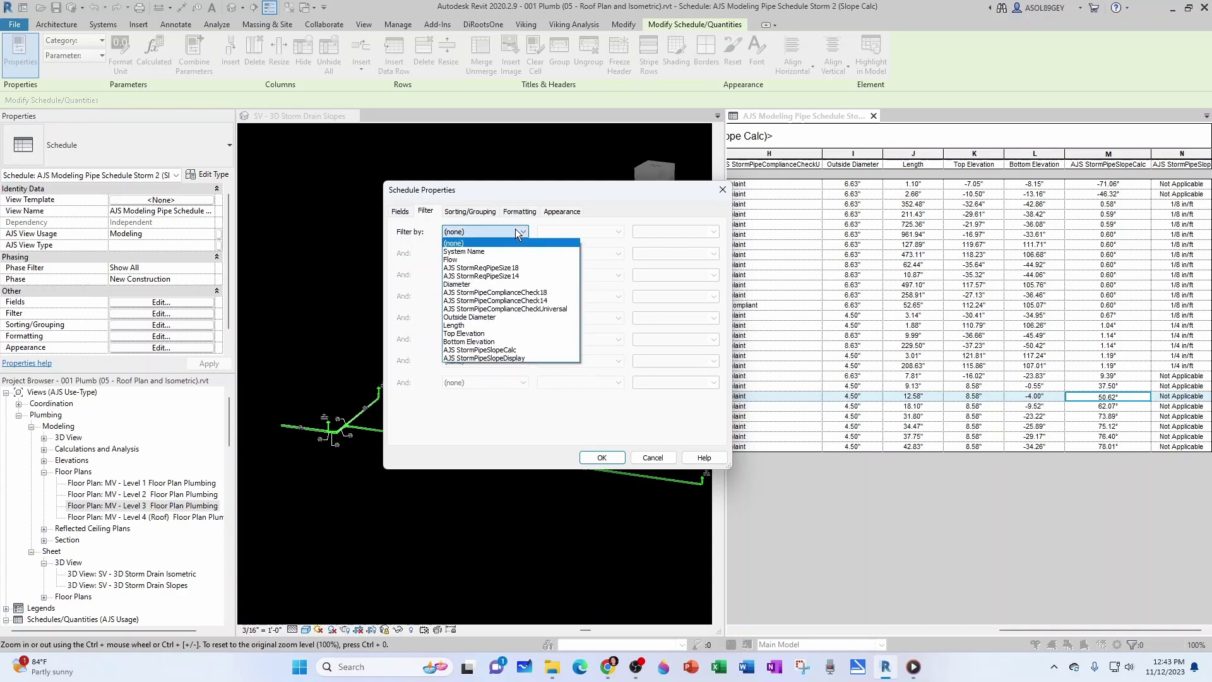
click(483, 358)
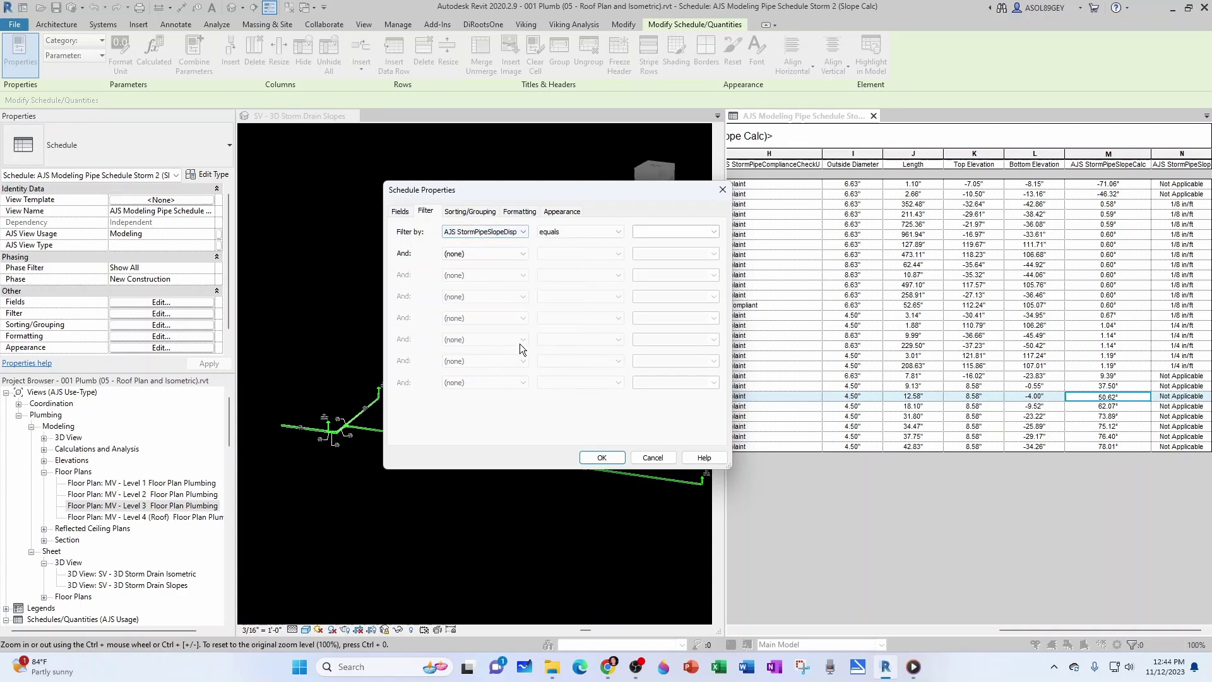
click(603, 233)
click(588, 251)
click(691, 234)
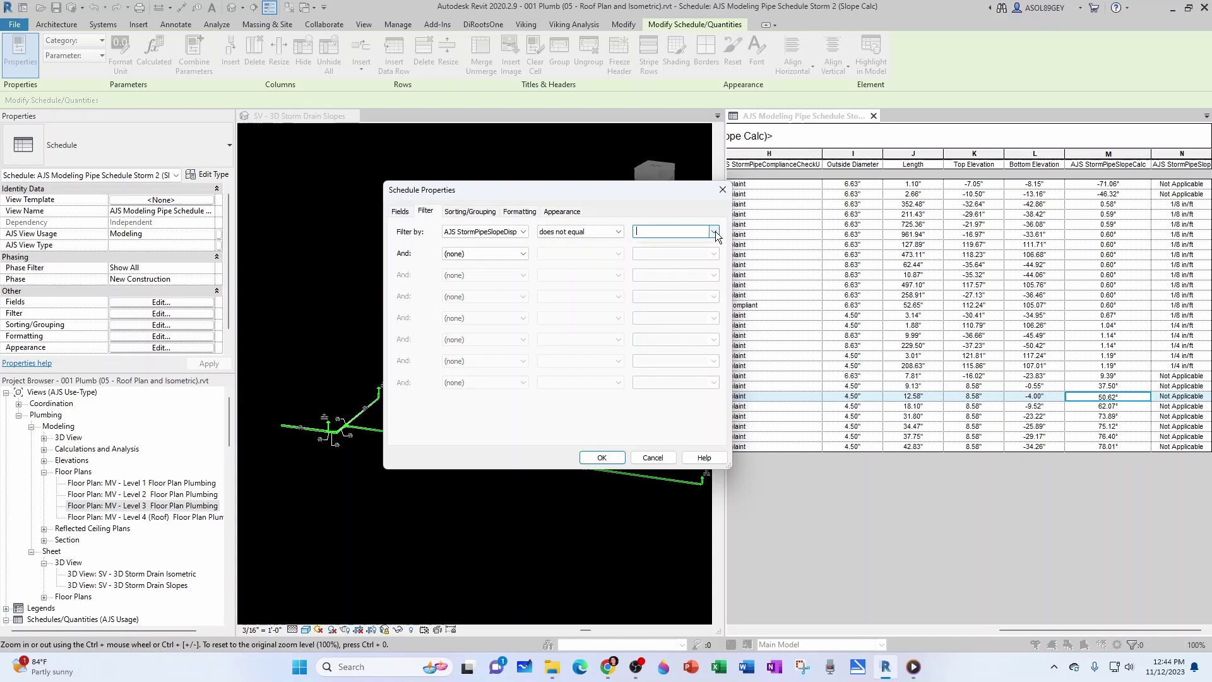
click(714, 231)
click(671, 258)
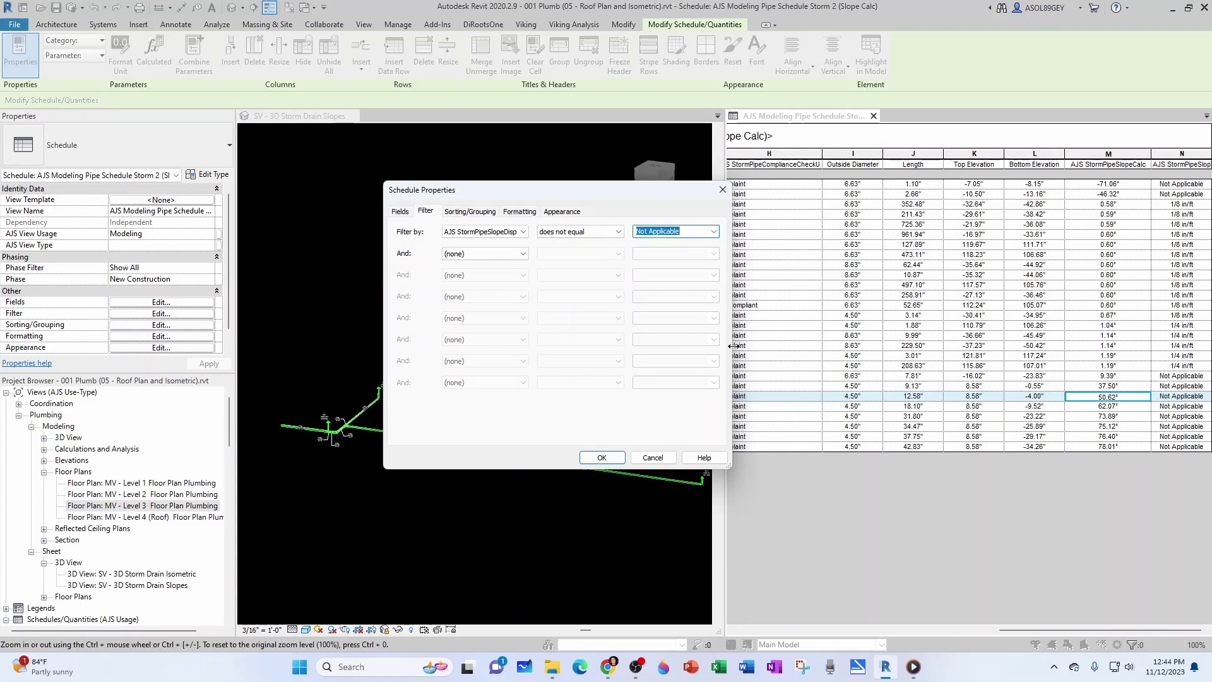
click(600, 458)
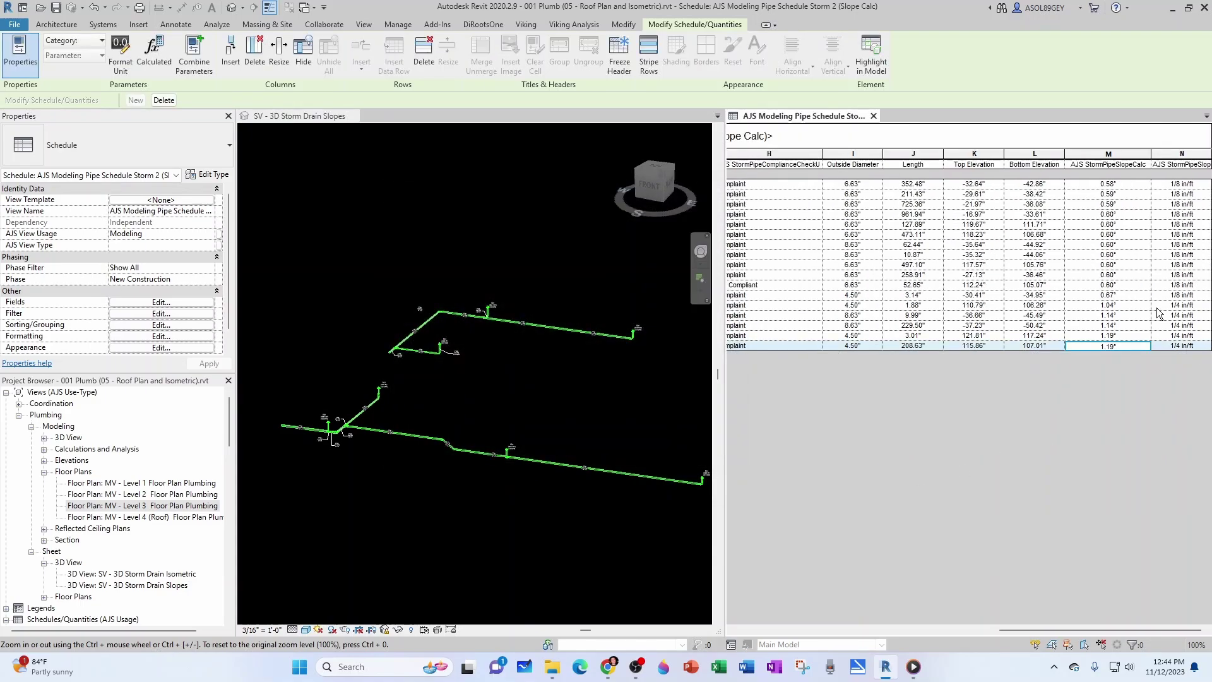